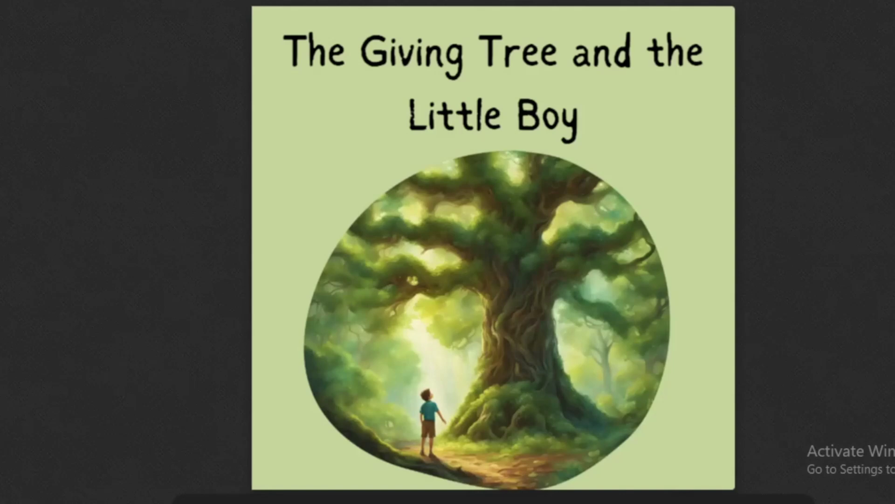
# - Open the flipbook cover to the Introduction spread, page 3 of 6
pyautogui.click(857, 234)
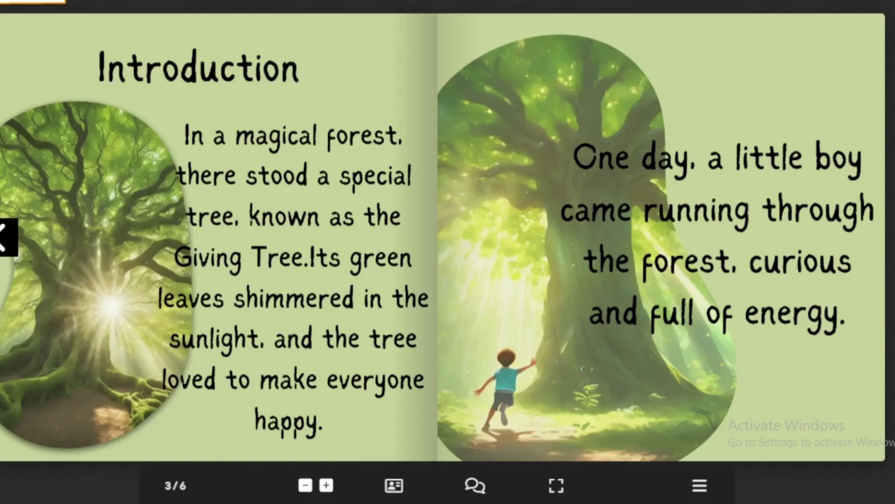
# - Flip ahead to the Chapter 1 and Chapter 2 spread, page 5 of 6
pyautogui.press('Right')
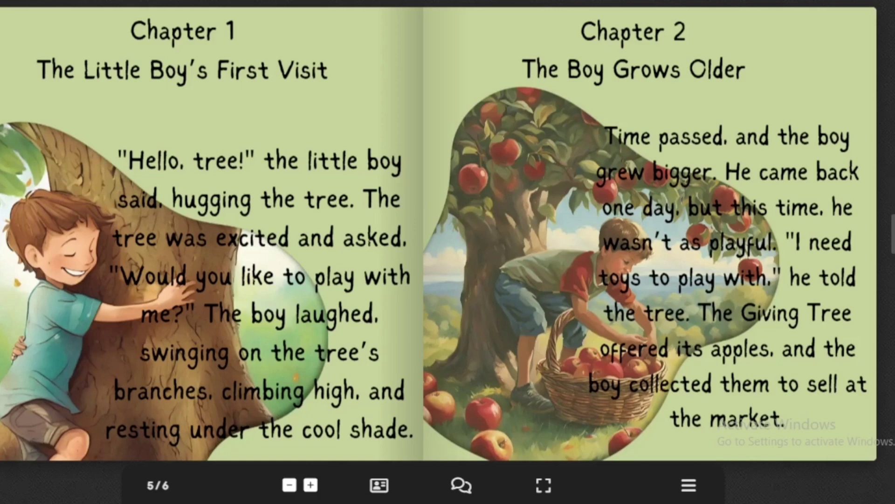
# - Turn to the final Chapter 3 page, 6 of 6
pyautogui.press('Right')
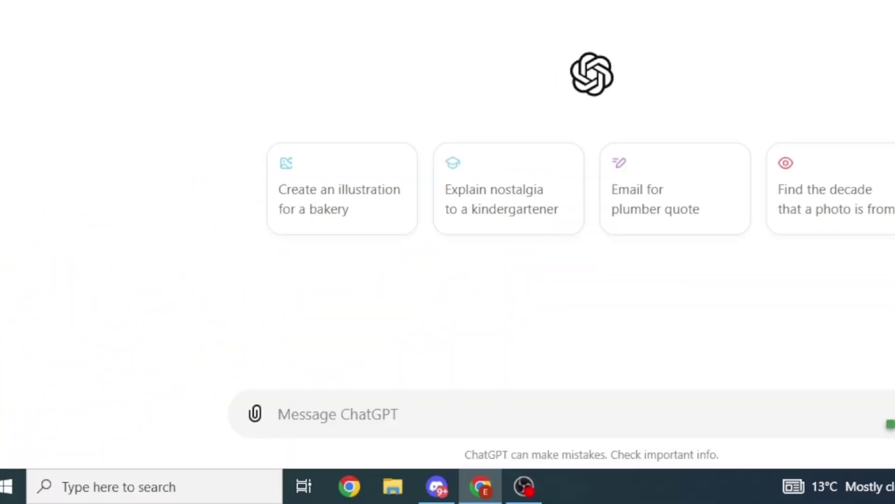
# - Paste and send a ChatGPT request for ten kid-friendly story ideas
pyautogui.click(336, 413)
pyautogui.write('Generate 10 story ideas that kids love')
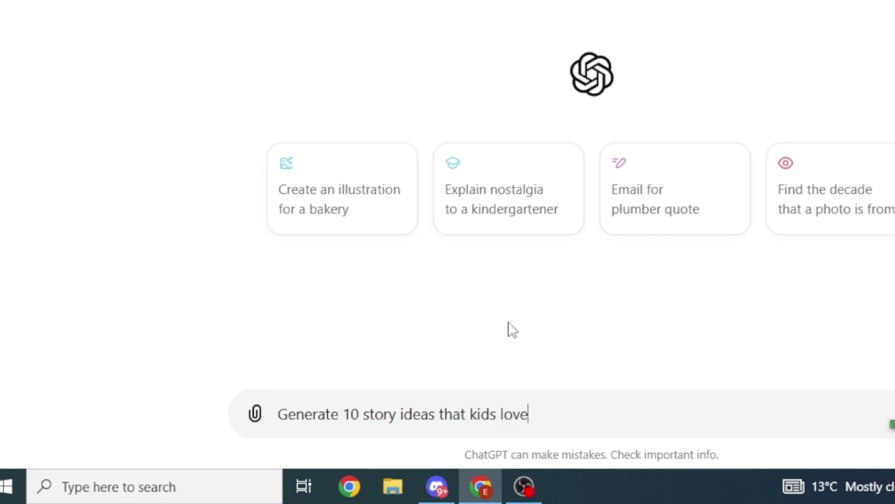
pyautogui.press('Return')
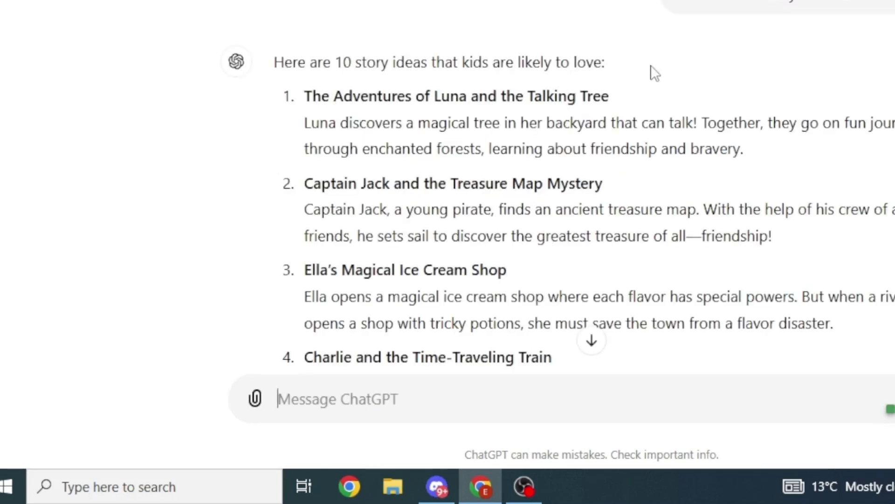
# - Review the ten ideas and draft a Giving Tree story prompt for ages 5–8
pyautogui.scroll(-3, 585, 203)
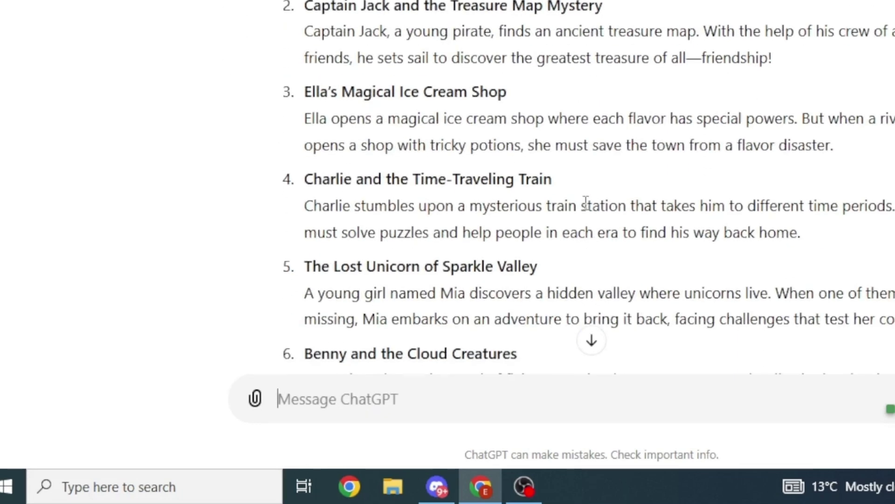
pyautogui.scroll(-8, 585, 203)
pyautogui.scroll(14, 558, 205)
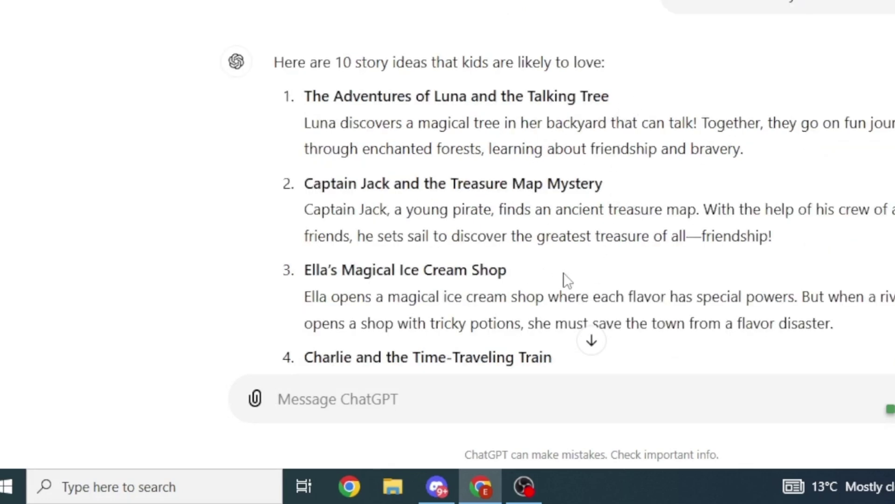
pyautogui.scroll(-4, 559, 278)
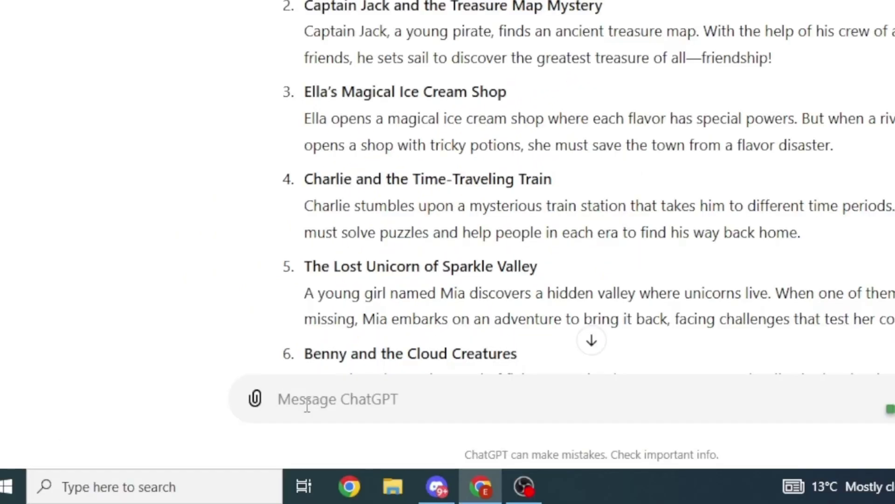
pyautogui.click(306, 399)
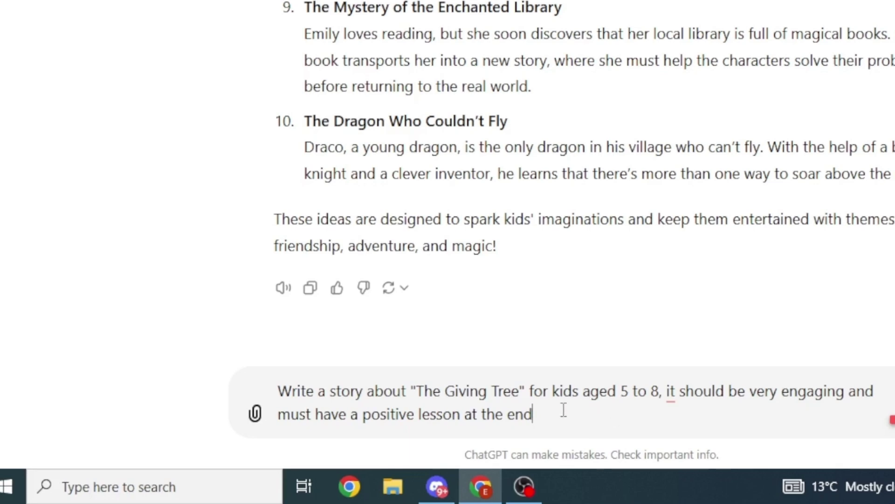
# - Send the Giving Tree story request and read through the generated story and lesson
pyautogui.press('Return')
pyautogui.scroll(-4, 457, 187)
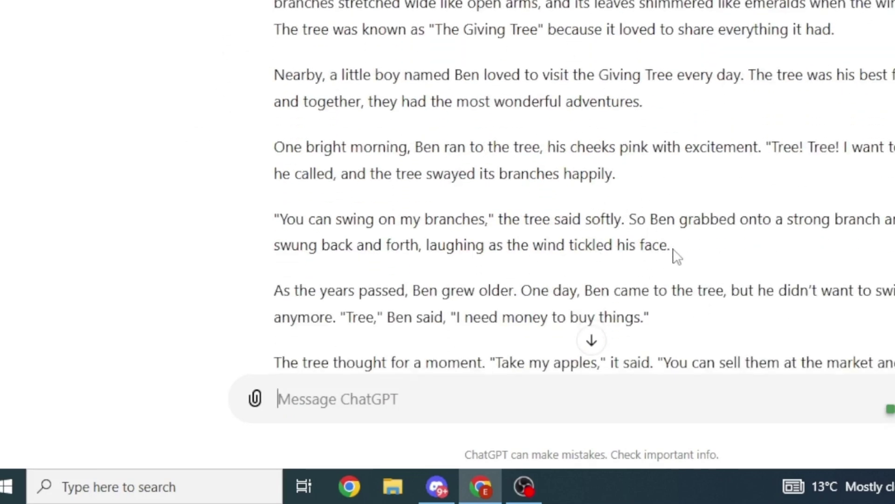
pyautogui.scroll(-10, 681, 254)
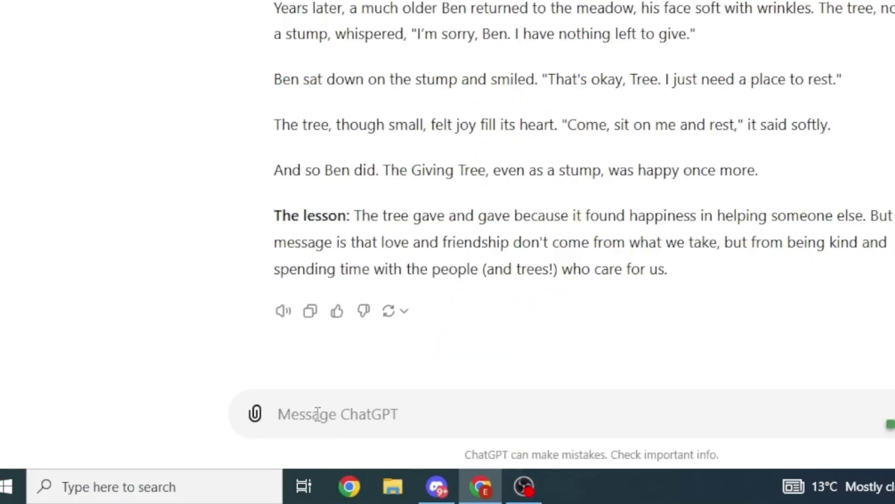
# - Replace the draft with a request for chapters with image prompts, including the cover
pyautogui.write('Separate the above story into introduction and chapters with prompts that can be used to generate images')
pyautogui.scroll(-1, 350, 420)
pyautogui.hotkey('ctrl', 'a')
pyautogui.write('Separate the above story into chapters with prompts that can be used to generate images. Include prompts for the cover page.')
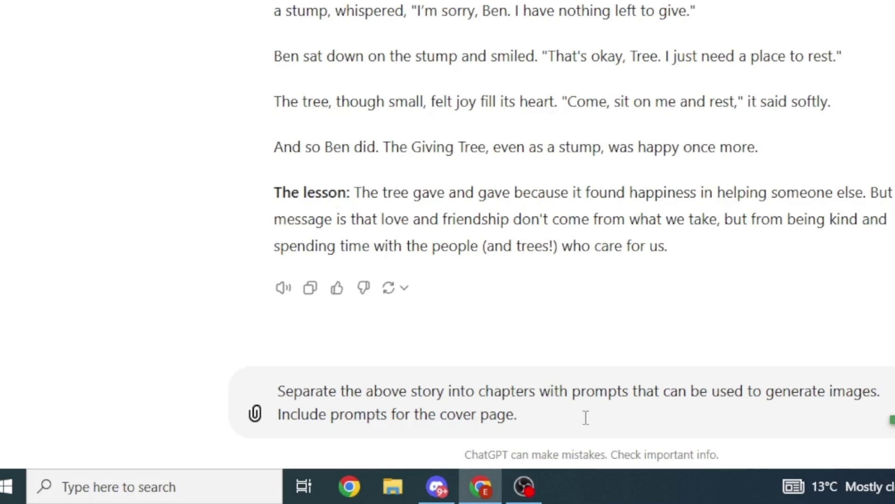
# - Send the chapters request, select the Cover Page prompt, and review the six chapter prompts
pyautogui.press('Return')
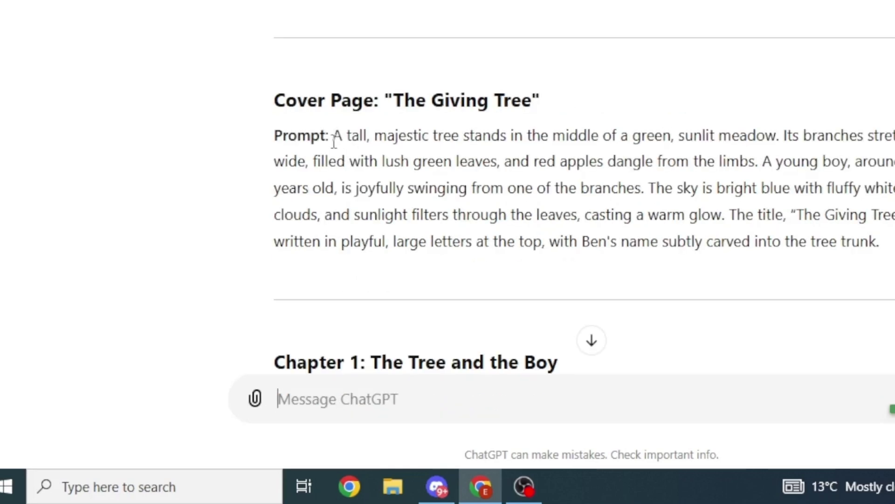
pyautogui.moveTo(334, 135); pyautogui.dragTo(888, 264)
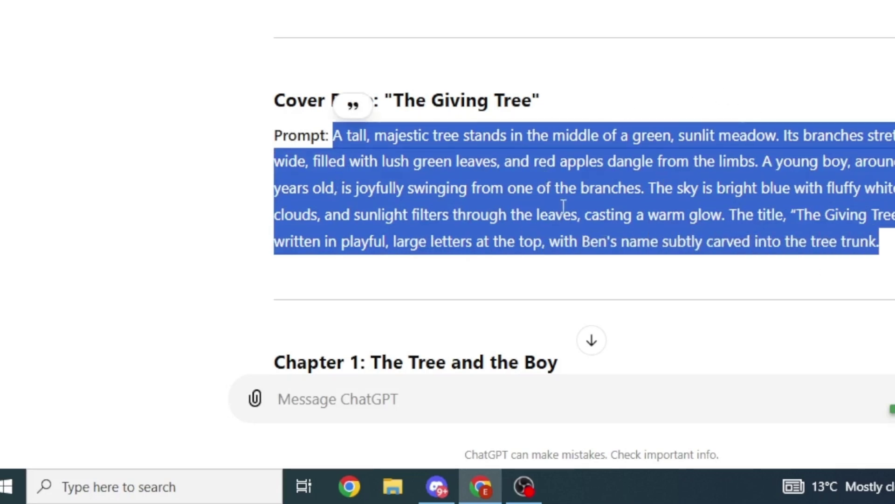
pyautogui.click(412, 196)
pyautogui.scroll(-3, 411, 196)
pyautogui.scroll(-2, 471, 214)
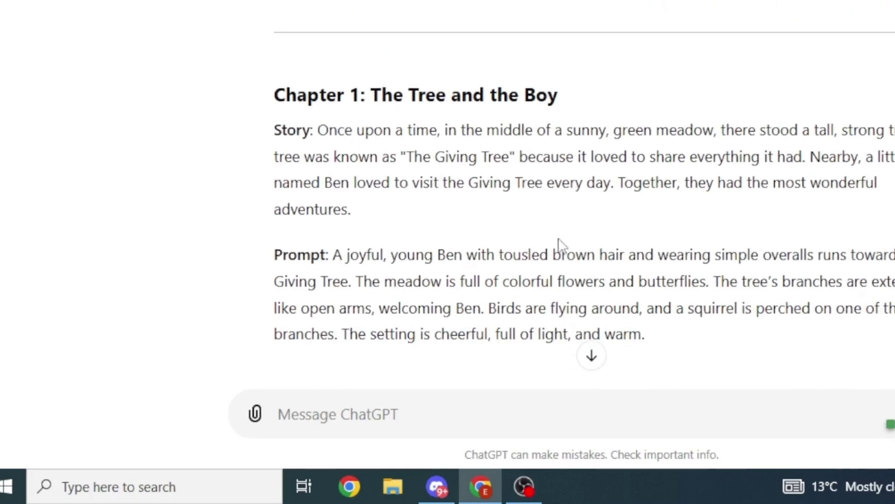
pyautogui.scroll(-20, 554, 242)
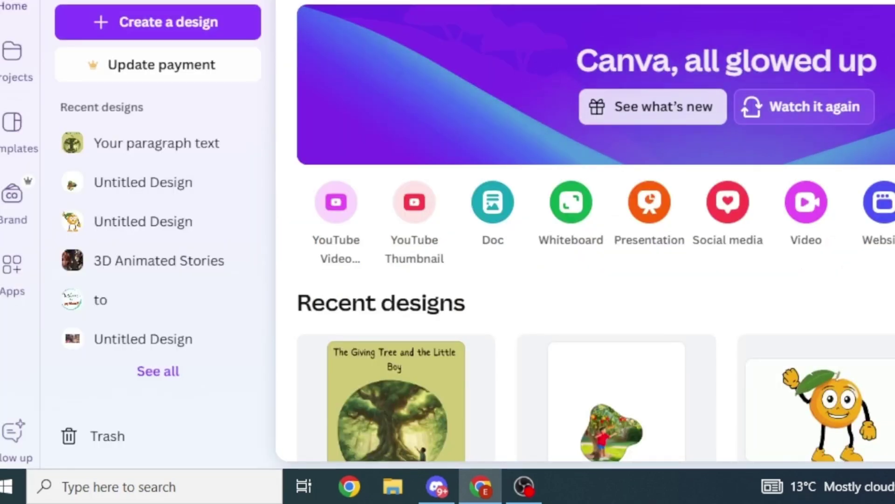
# - Create a new blank Story Book design and bring up the Apps library
pyautogui.click(182, 23)
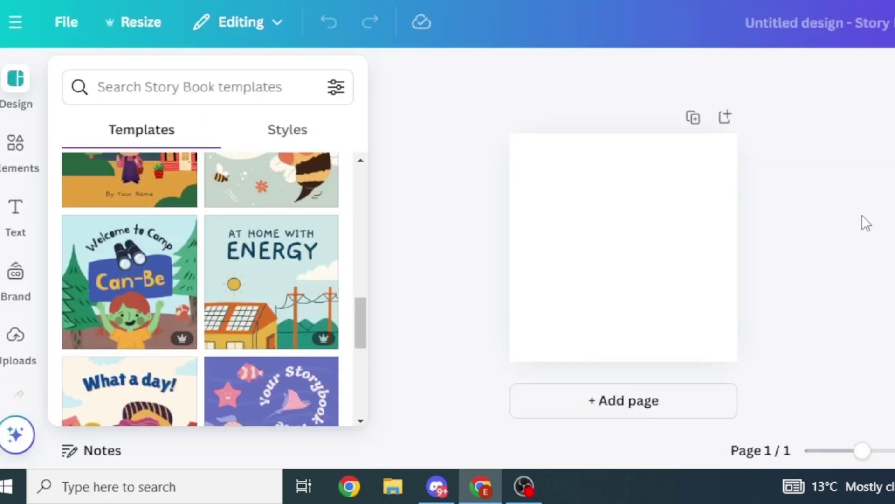
pyautogui.click(858, 273)
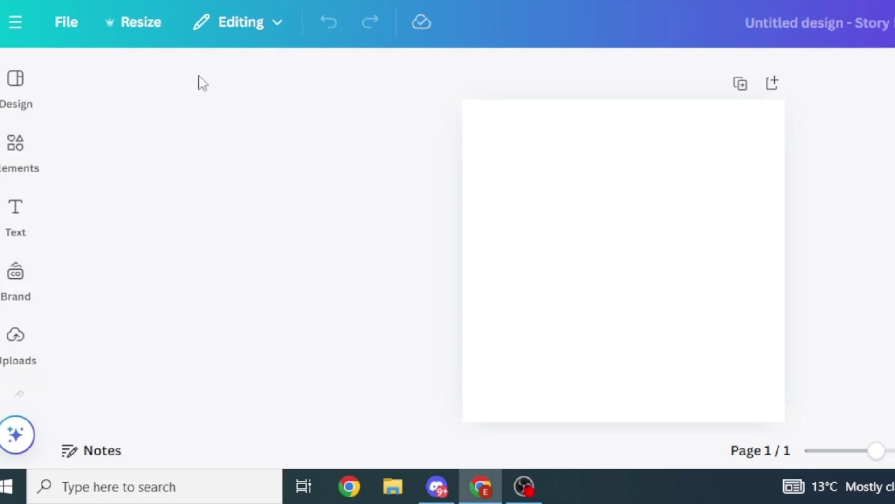
pyautogui.click(15, 79)
pyautogui.scroll(-4, 17, 240)
pyautogui.click(16, 349)
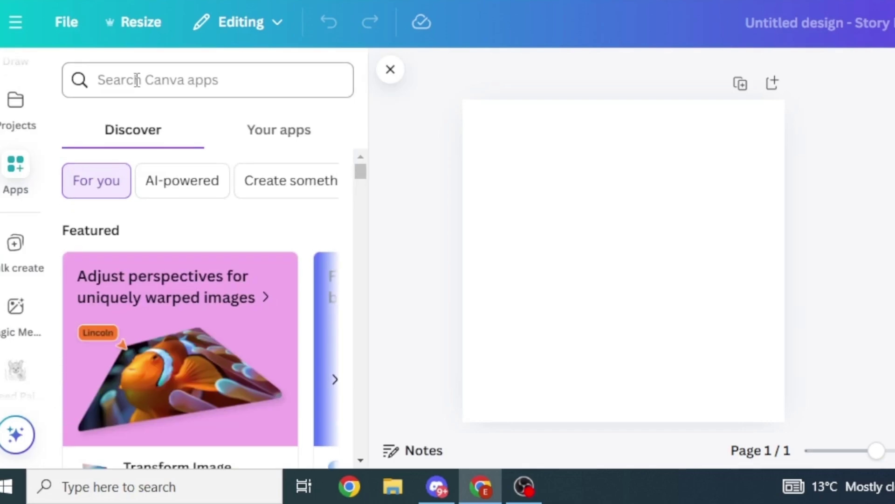
# - Search apps for 'magic media' and open the Magic Media image generator
pyautogui.click(136, 80)
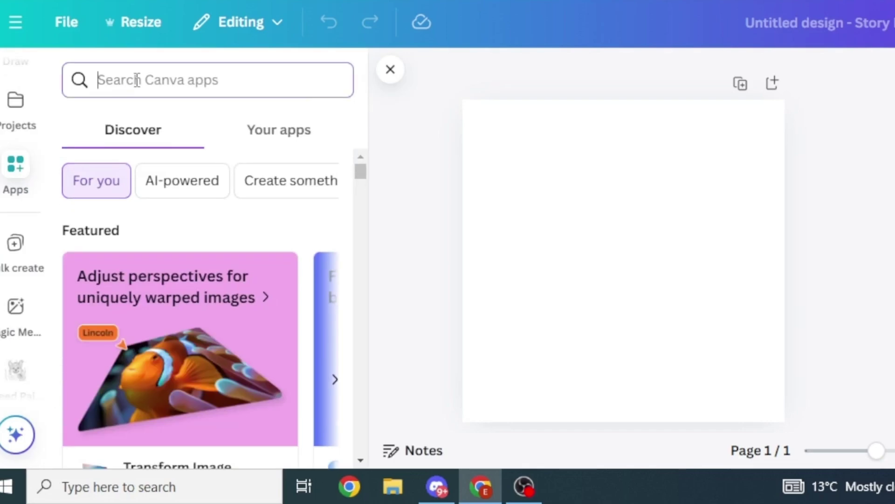
pyautogui.write('magic media')
pyautogui.press('Return')
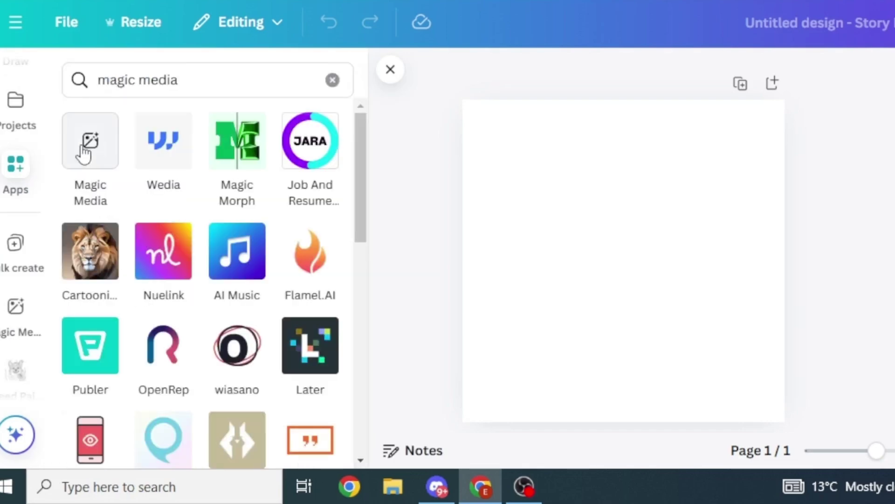
pyautogui.click(84, 150)
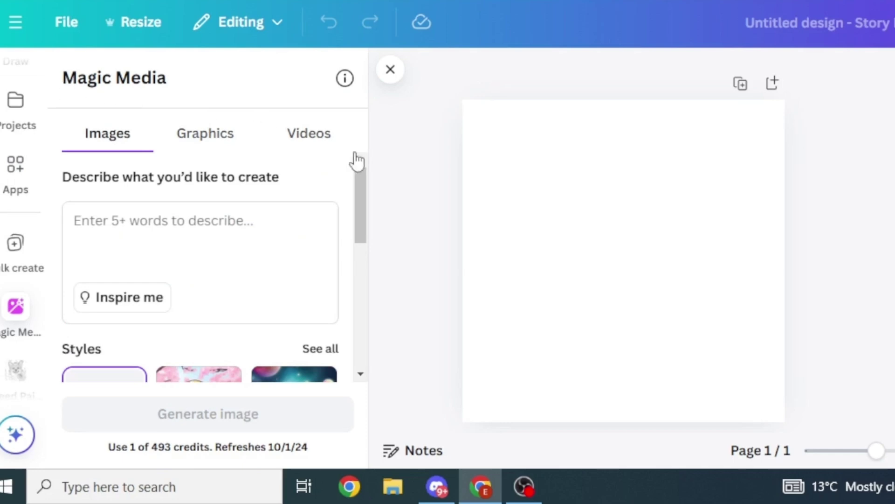
# - Paste ChatGPT's cover-page prompt into the Magic Media description box
pyautogui.scroll(-5, 280, 272)
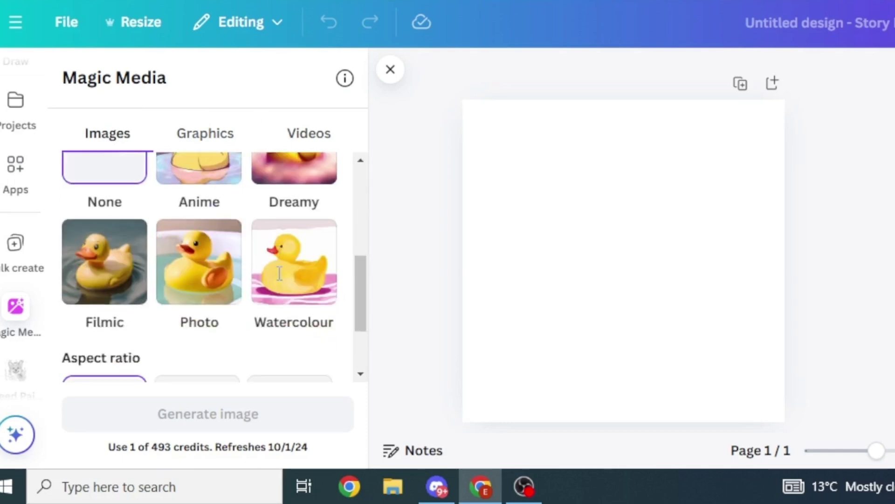
pyautogui.scroll(5, 274, 333)
pyautogui.click(166, 234)
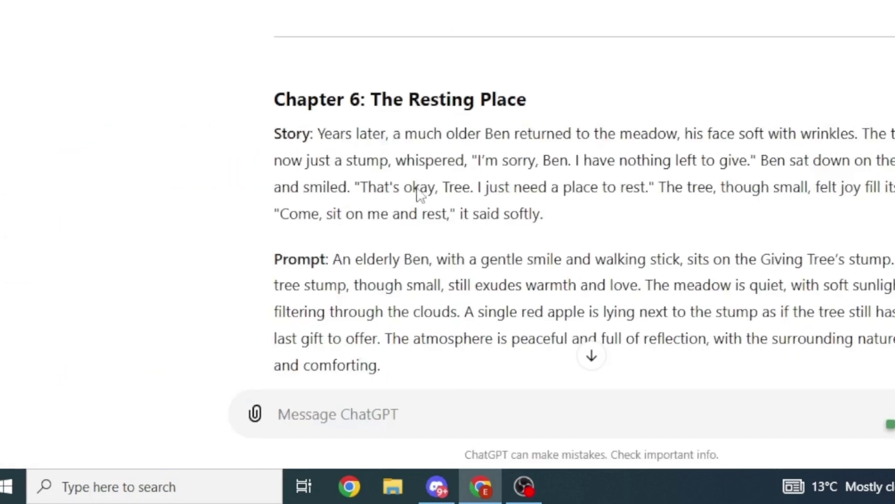
pyautogui.scroll(20, 496, 154)
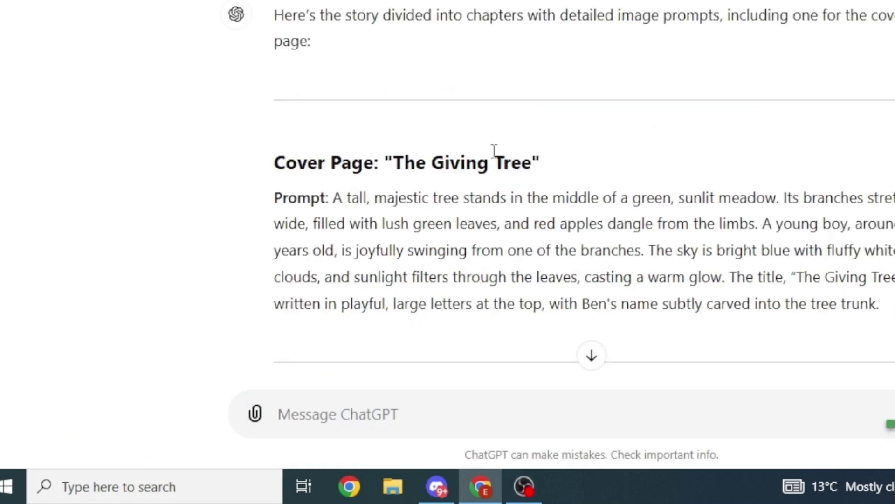
pyautogui.scroll(-2, 546, 164)
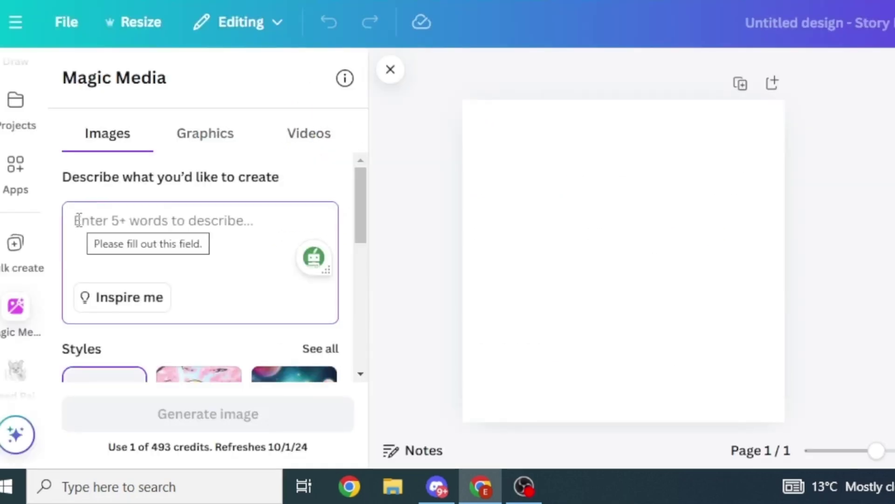
pyautogui.hotkey('ctrl', 'v')
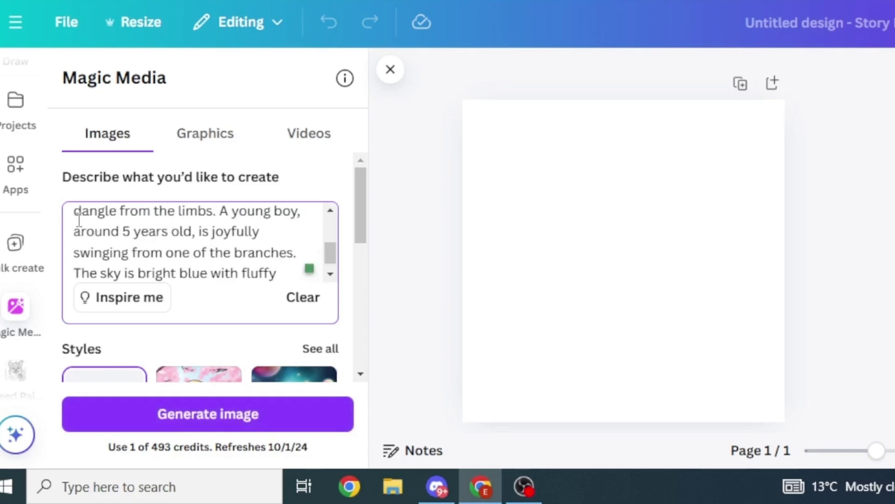
# - End the cover prompt with a period and review the Magic Media settings
pyautogui.press('BackSpace')
pyautogui.press('BackSpace')
pyautogui.press('BackSpace')
pyautogui.press('BackSpace')
pyautogui.press('BackSpace')
pyautogui.press('BackSpace')
pyautogui.press('BackSpace')
pyautogui.press('BackSpace')
pyautogui.press('BackSpace')
pyautogui.press('BackSpace')
pyautogui.press('BackSpace')
pyautogui.press('BackSpace')
pyautogui.write('.')
pyautogui.scroll(-2, 326, 204)
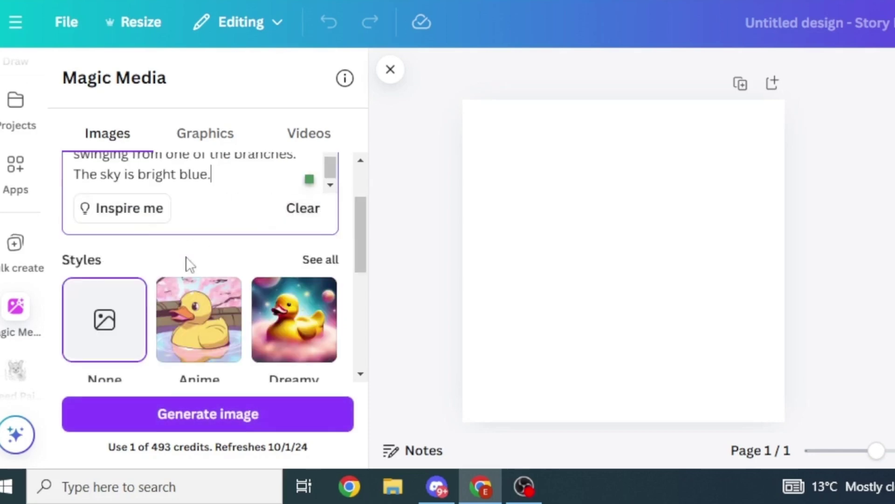
pyautogui.scroll(-2, 167, 264)
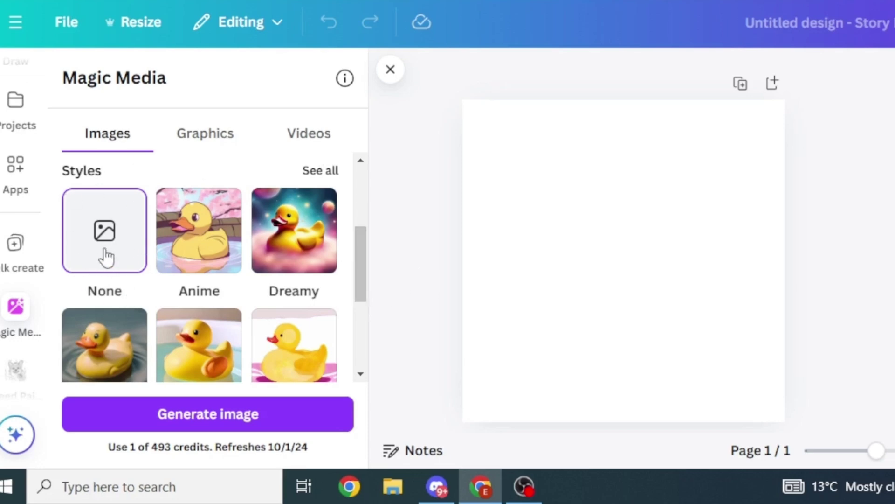
pyautogui.scroll(-3, 232, 260)
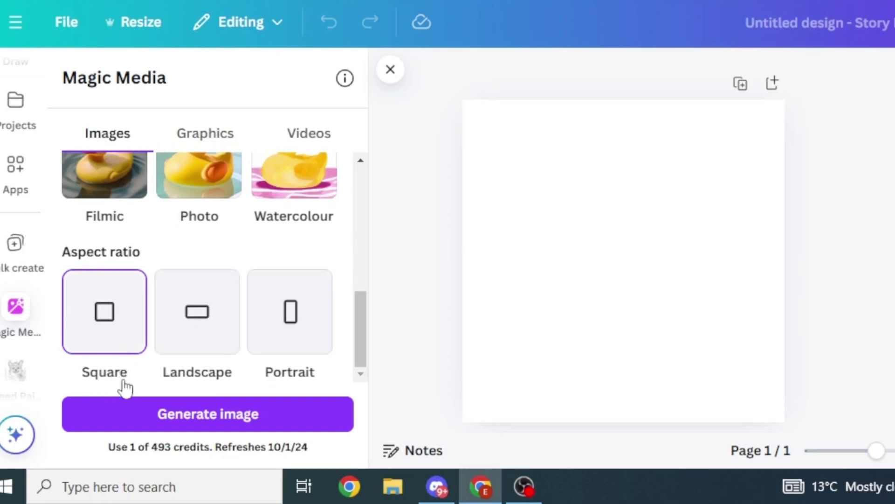
pyautogui.scroll(2, 352, 337)
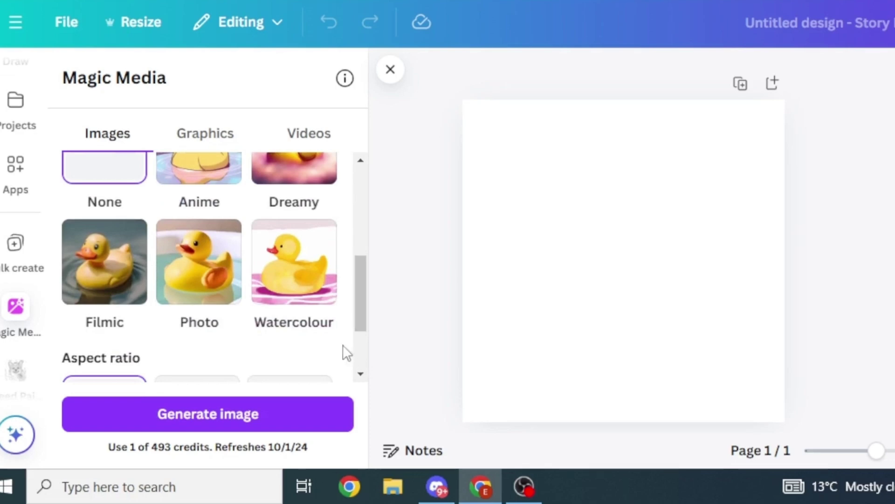
# - Generate square giant-tree forest images and look over the results
pyautogui.click(201, 417)
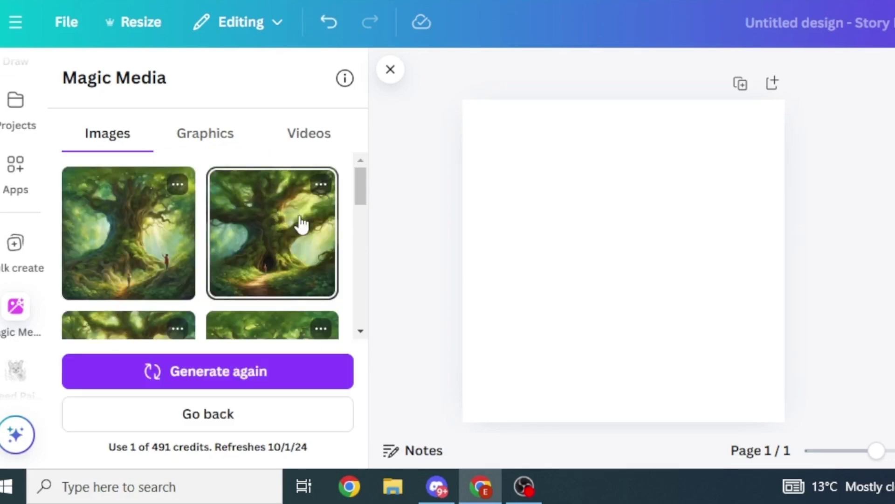
pyautogui.scroll(-3, 300, 225)
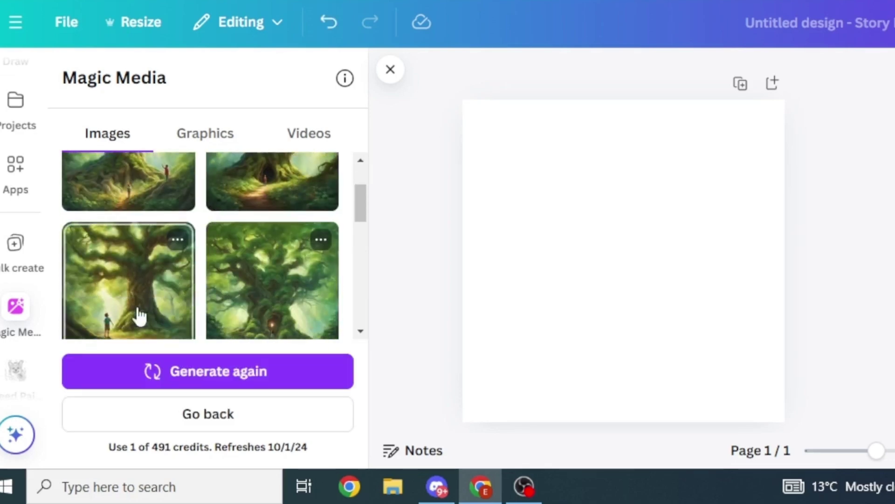
pyautogui.scroll(-2, 252, 303)
pyautogui.scroll(3, 276, 284)
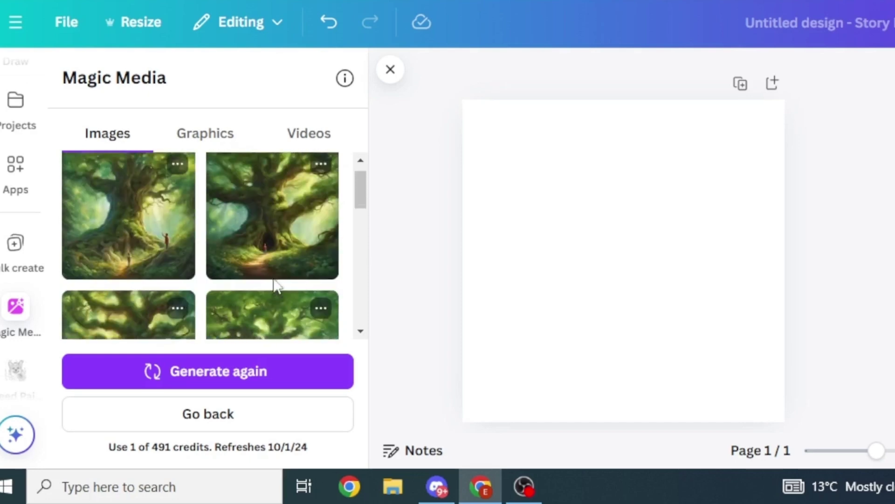
pyautogui.scroll(1, 277, 285)
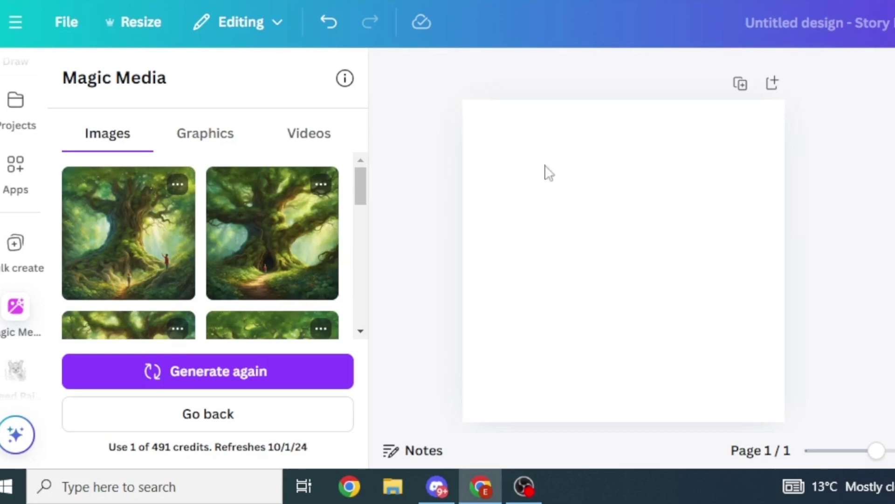
pyautogui.scroll(7, 12, 128)
# - Search Elements for blob frames and add a rounded blob frame to the page
pyautogui.click(13, 120)
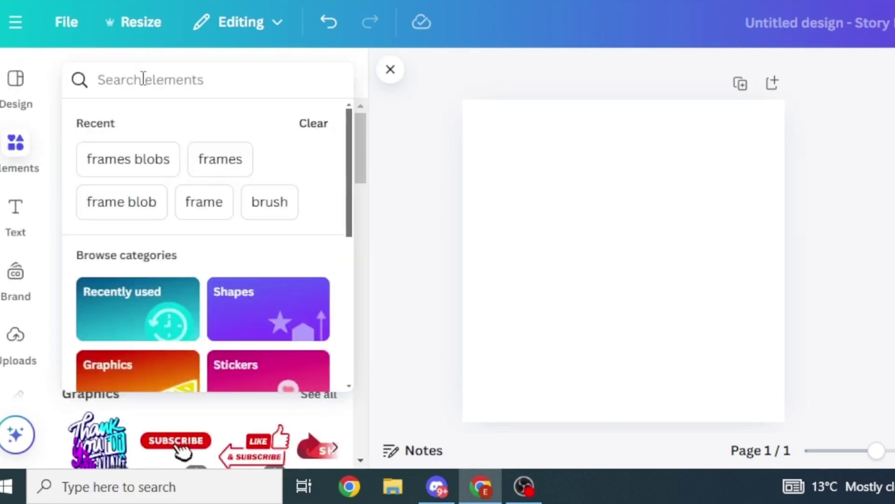
pyautogui.write('frames')
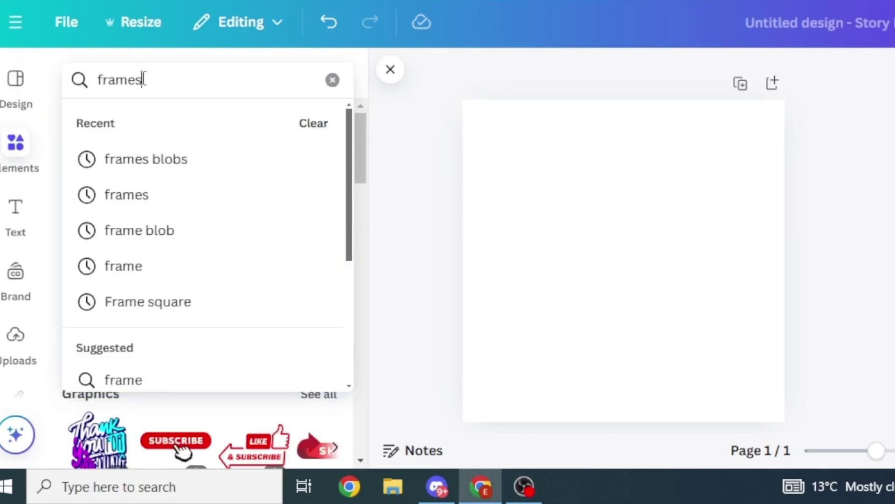
pyautogui.click(140, 159)
pyautogui.scroll(-5, 229, 279)
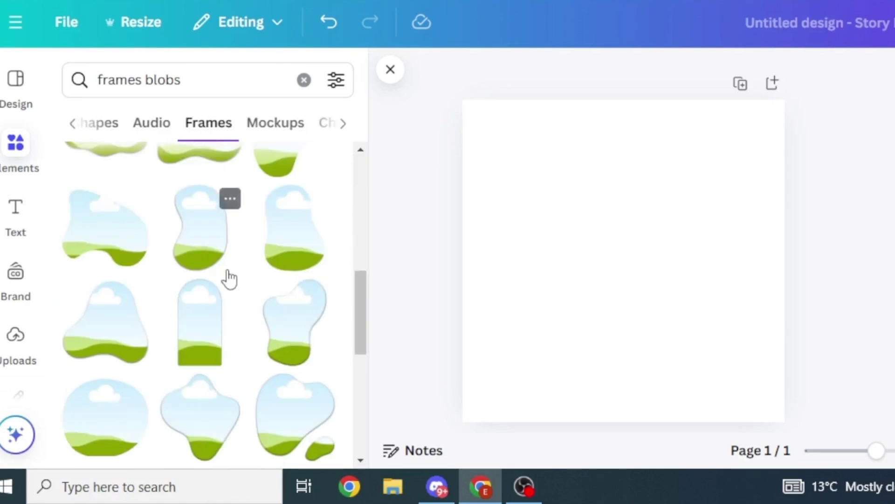
pyautogui.scroll(-4, 229, 279)
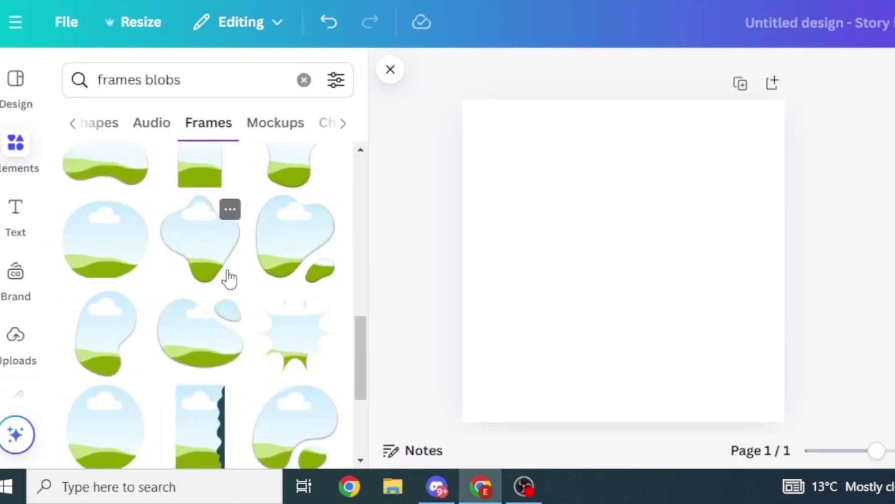
pyautogui.scroll(-4, 233, 282)
pyautogui.scroll(15, 234, 284)
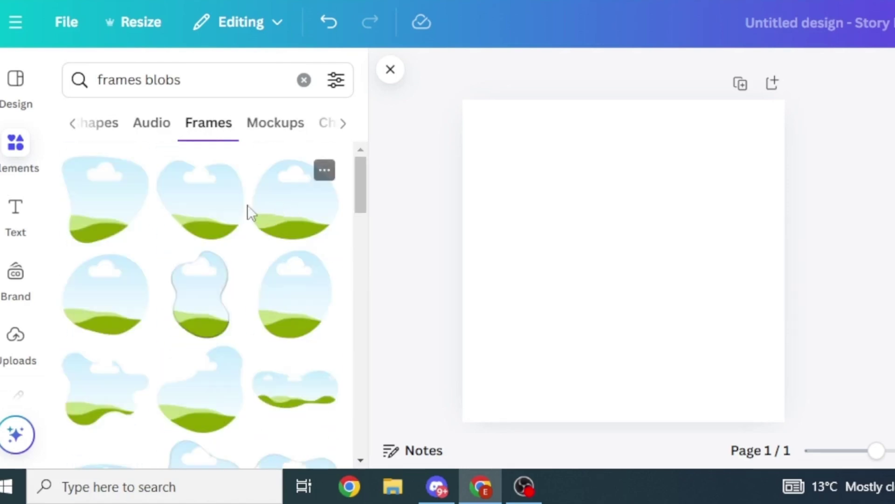
pyautogui.click(116, 306)
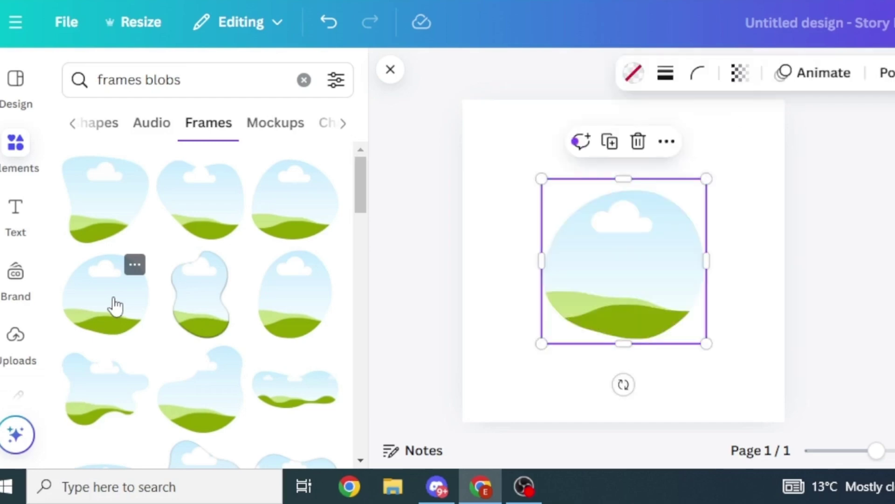
# - Enlarge the blob frame and fill it with a generated giant-tree image
pyautogui.moveTo(707, 282); pyautogui.dragTo(728, 289)
pyautogui.scroll(-3, 21, 250)
pyautogui.scroll(-3, 19, 252)
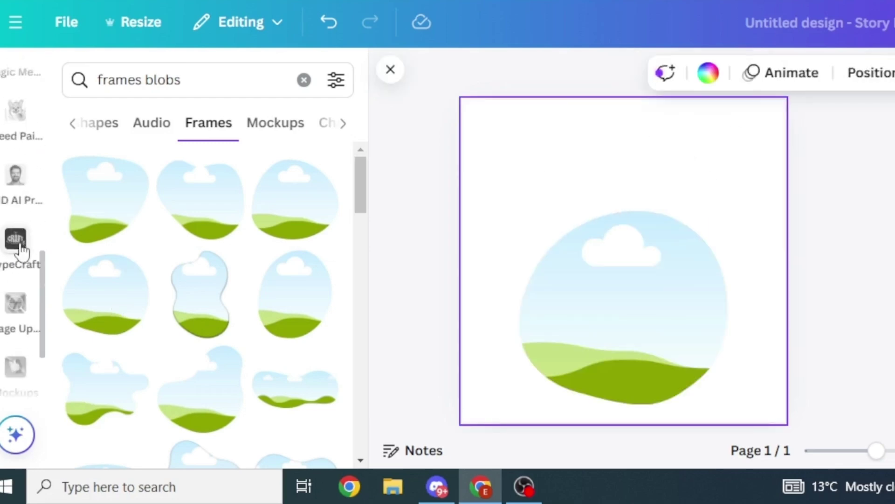
pyautogui.scroll(2, 18, 254)
pyautogui.moveTo(129, 209); pyautogui.dragTo(557, 252)
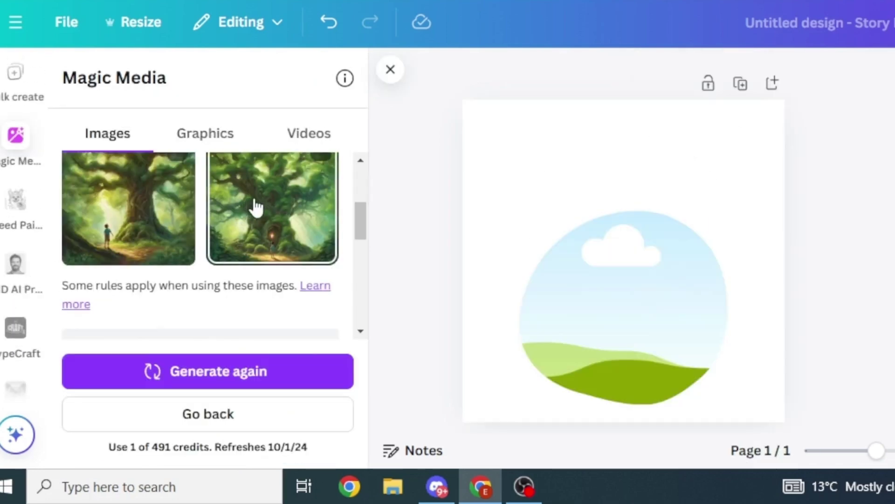
# - Give the cover page a light sage-green background picked from the tree photo's colours
pyautogui.click(729, 155)
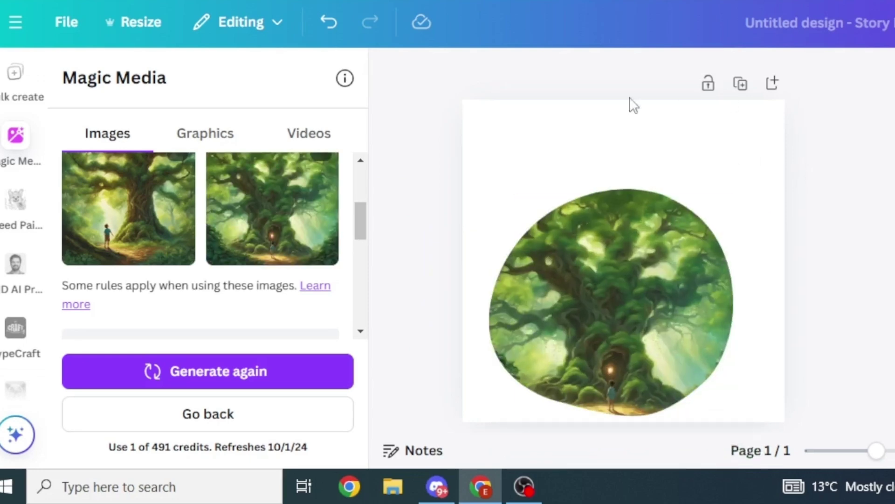
pyautogui.click(522, 133)
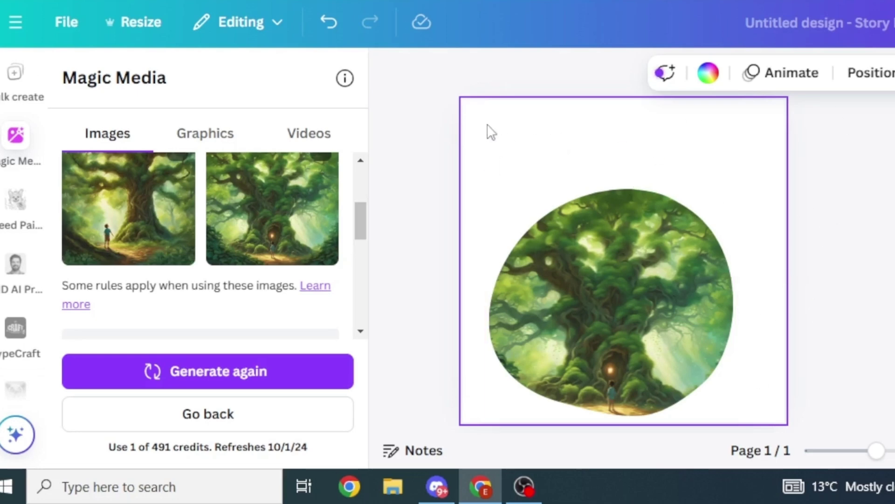
pyautogui.click(708, 75)
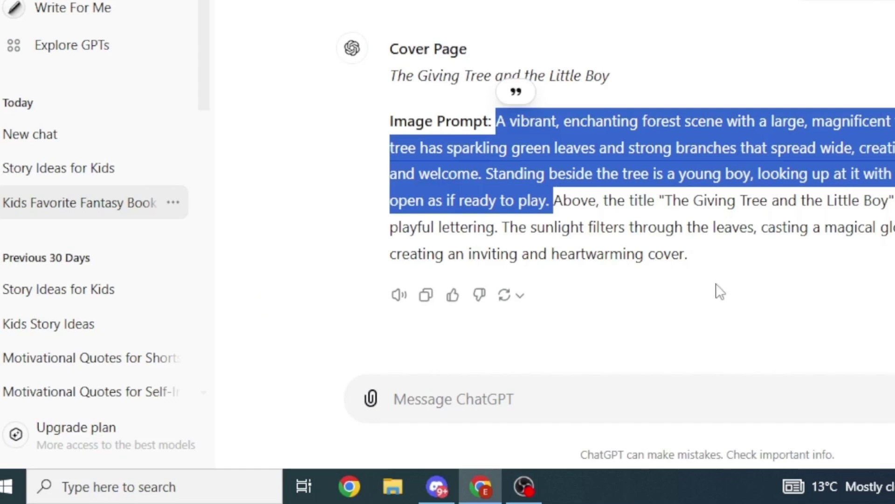
# - Review the cover page prompt in ChatGPT
pyautogui.click(667, 226)
pyautogui.scroll(-15, 711, 216)
pyautogui.scroll(9, 711, 215)
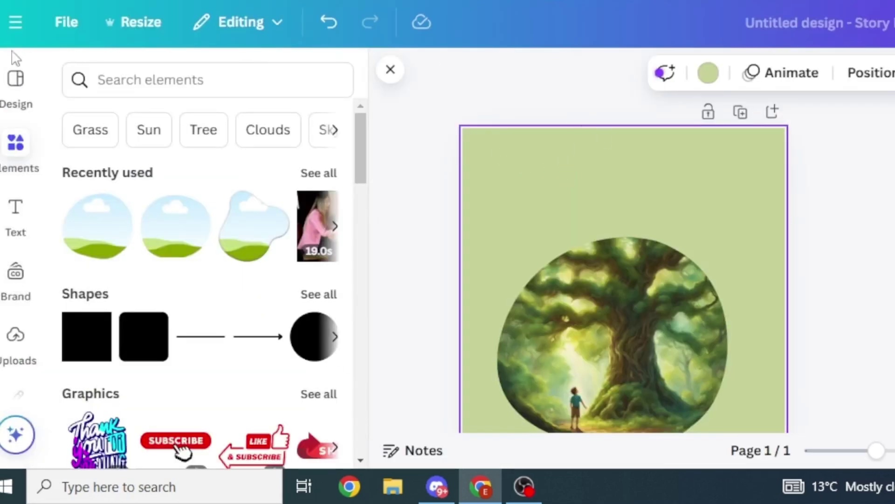
# - Add the heading 'The Giving Tree and the Little Boy' above the cover's tree picture
pyautogui.click(15, 219)
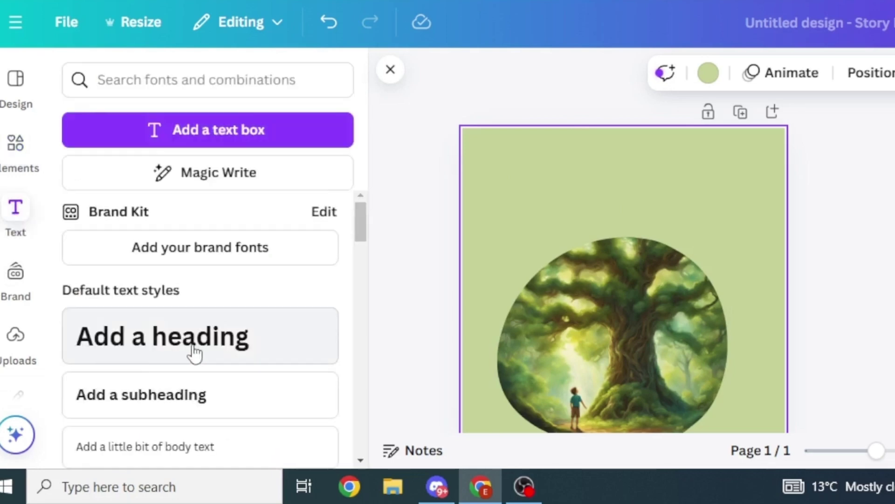
pyautogui.click(143, 344)
pyautogui.write('The Giving Tree and the Little Boy')
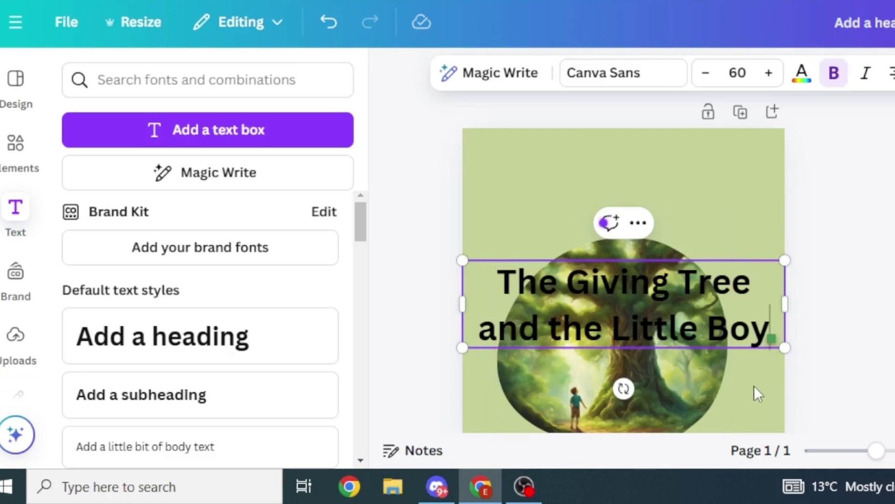
pyautogui.moveTo(690, 311); pyautogui.dragTo(685, 191)
pyautogui.click(691, 228)
pyautogui.click(634, 163)
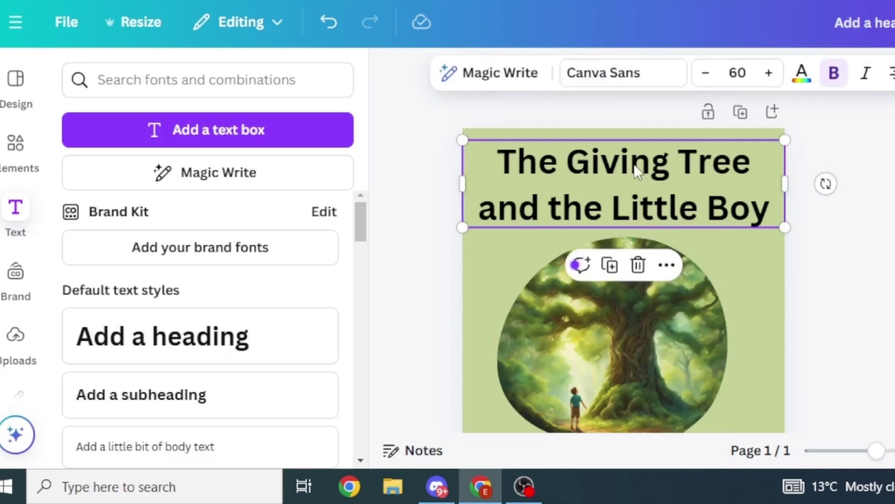
pyautogui.press('Escape')
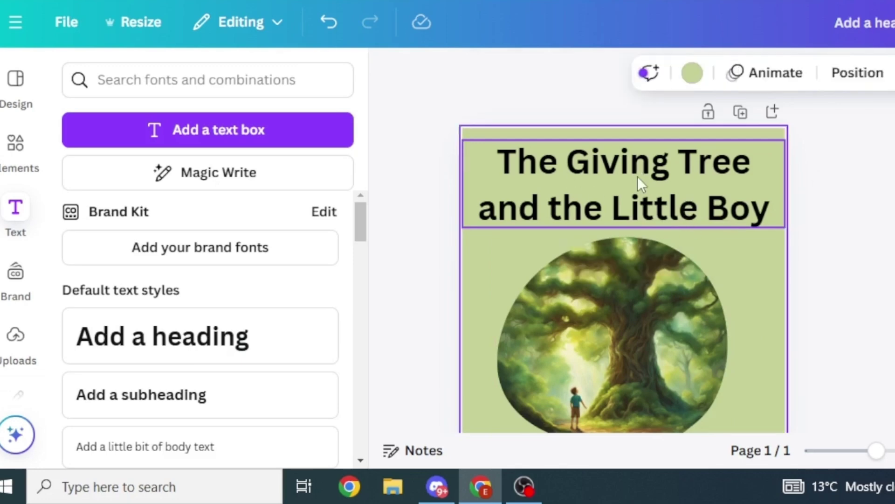
pyautogui.click(638, 178)
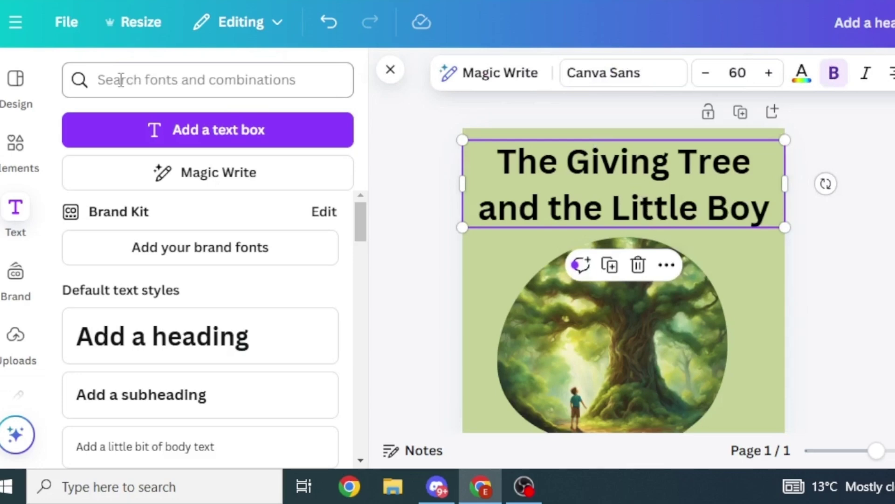
# - Set the title in the Sigher font, narrow its box slightly, and add a blank page 2
pyautogui.click(136, 80)
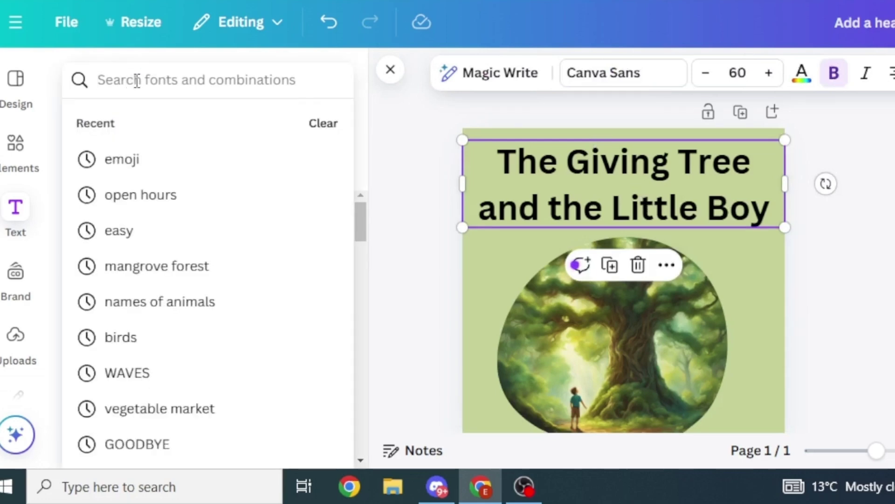
pyautogui.scroll(-3, 194, 338)
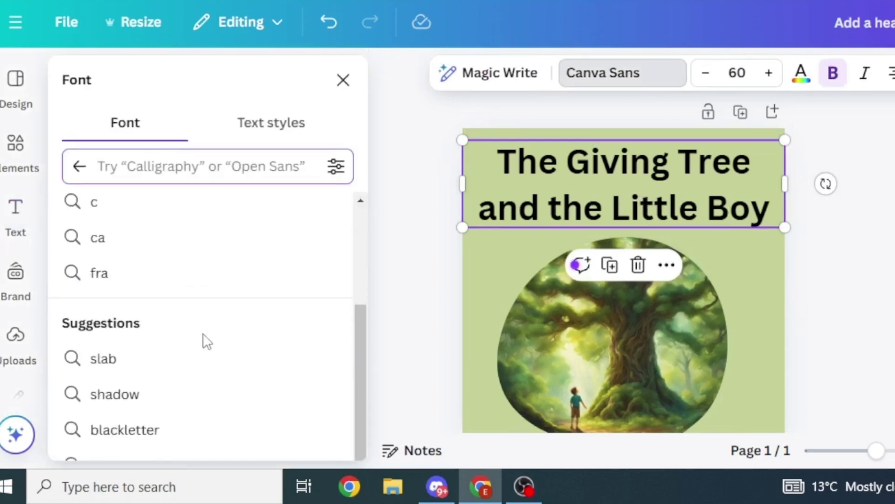
pyautogui.click(207, 342)
pyautogui.scroll(-3, 250, 303)
pyautogui.click(330, 274)
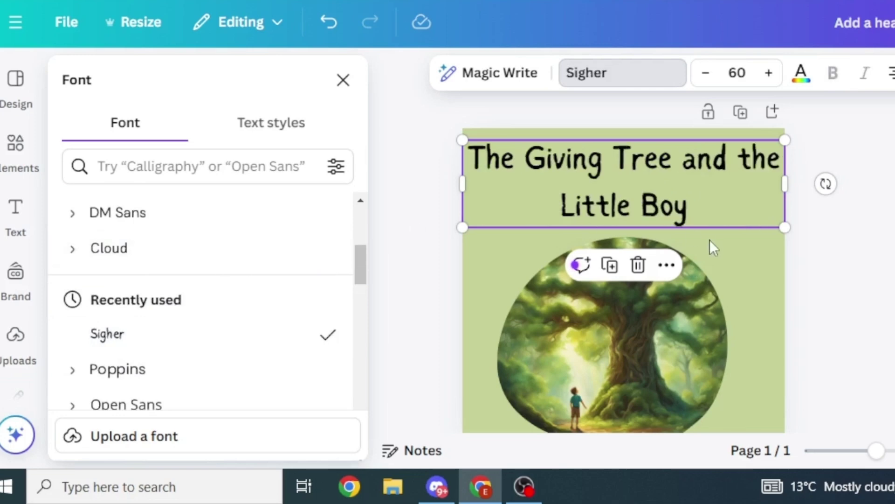
pyautogui.moveTo(785, 228); pyautogui.dragTo(764, 228)
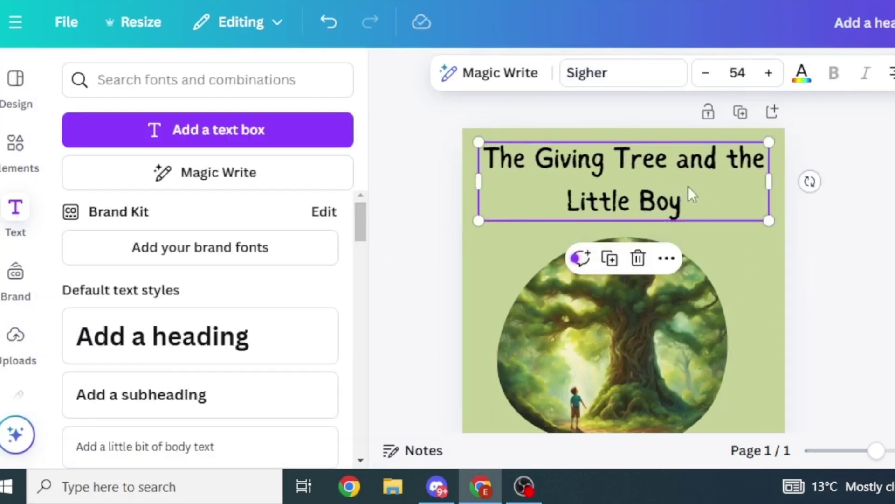
pyautogui.click(749, 264)
pyautogui.click(562, 186)
pyautogui.click(480, 271)
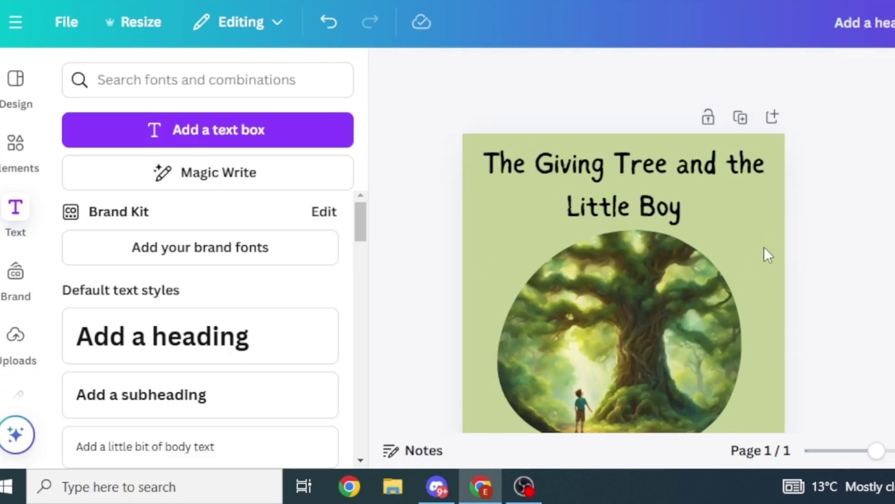
pyautogui.scroll(-2, 763, 248)
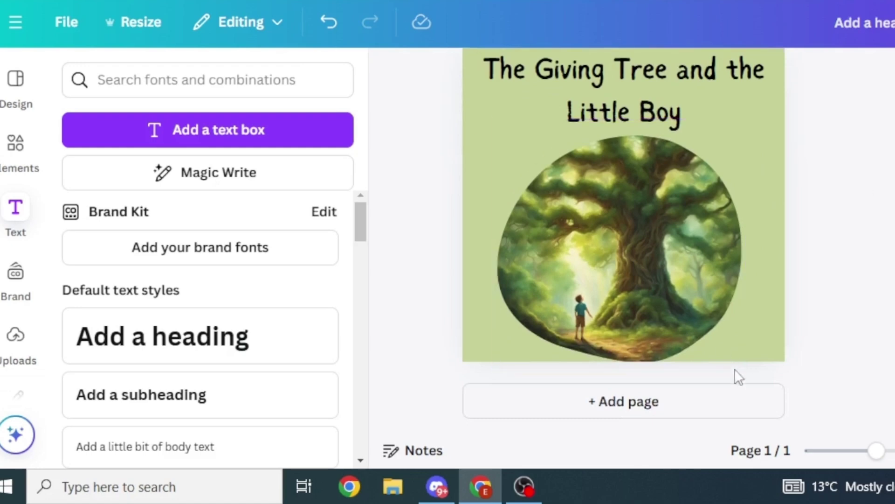
pyautogui.click(623, 402)
# - Copy the story's first image prompt from ChatGPT and return to Canva
pyautogui.scroll(5, 793, 280)
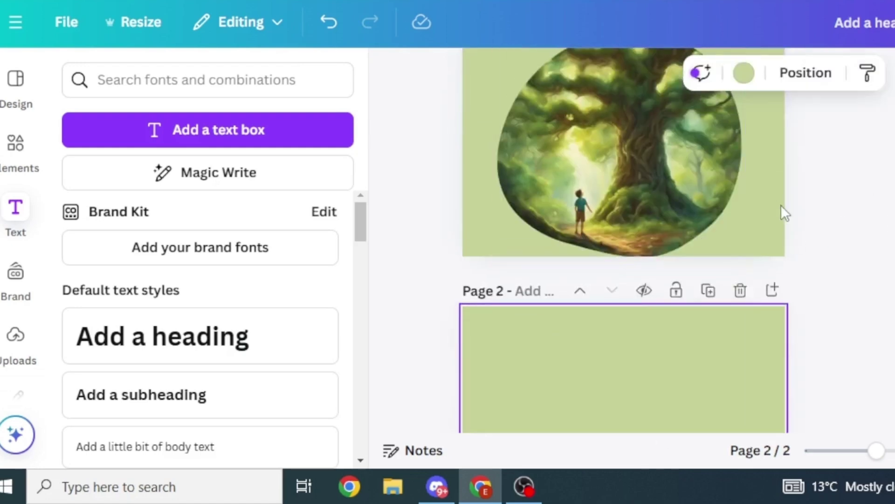
pyautogui.scroll(-4, 672, 371)
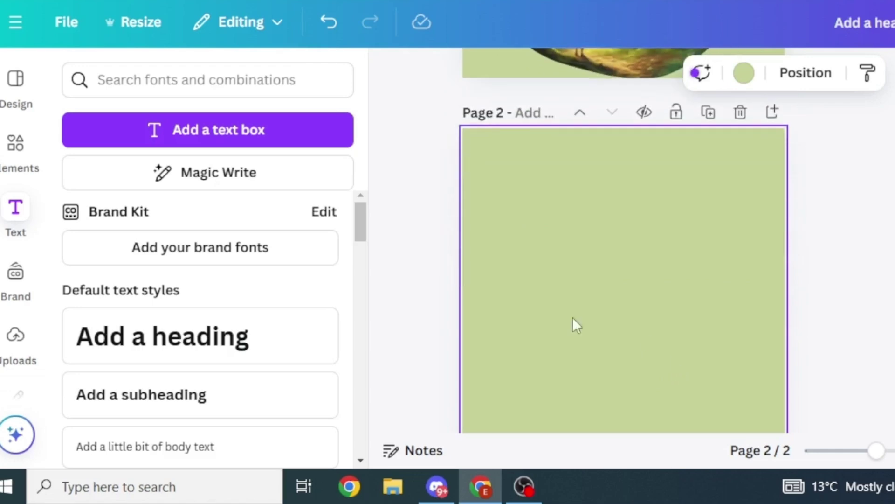
pyautogui.scroll(5, 653, 299)
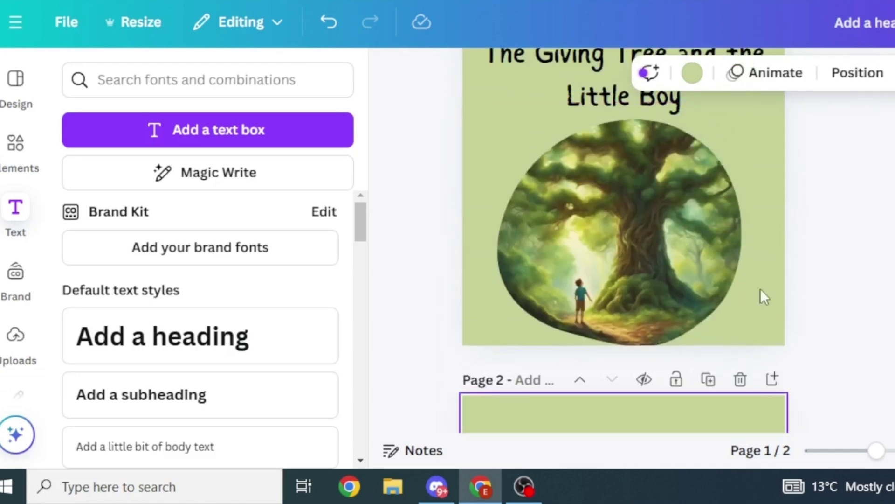
pyautogui.scroll(-6, 637, 358)
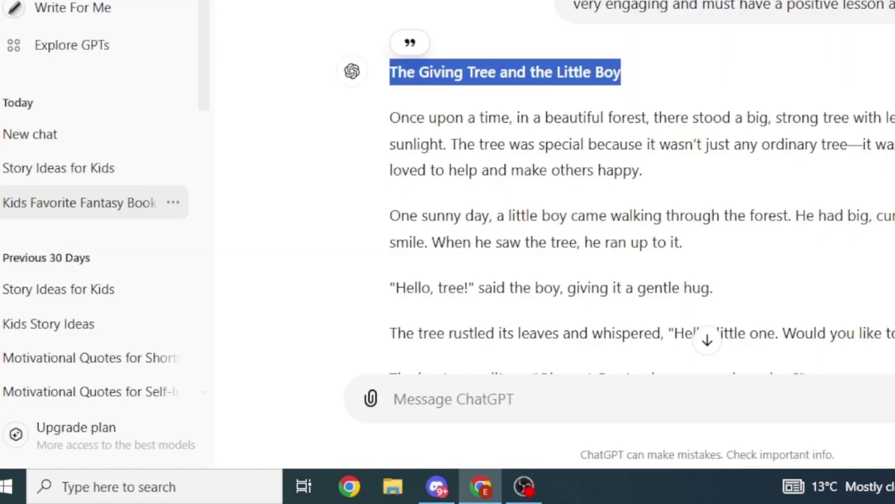
pyautogui.scroll(-5, 651, 81)
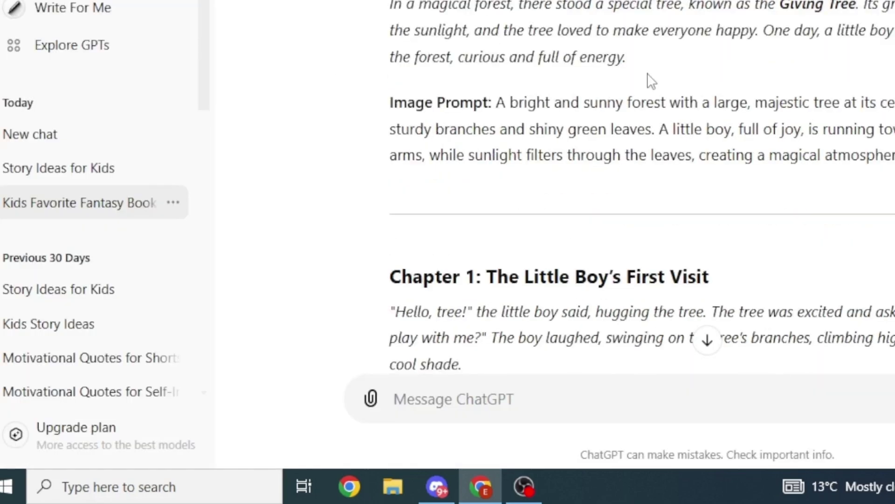
pyautogui.moveTo(498, 103); pyautogui.dragTo(893, 156)
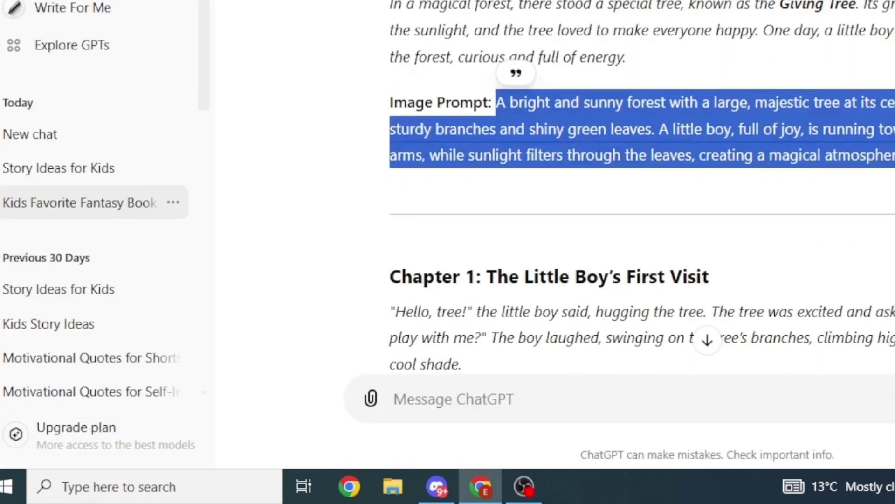
pyautogui.hotkey('ctrl', 'Tab')
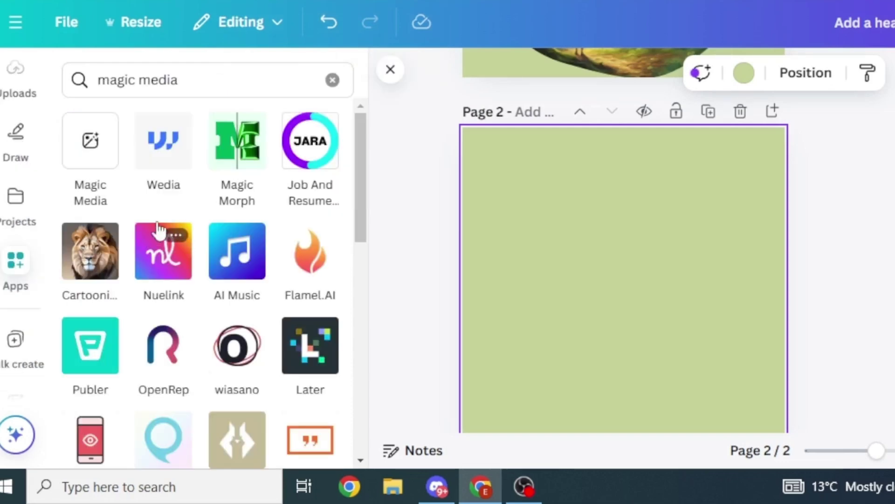
# - Replace the Magic Media prompt with the copied image prompt and generate new forest images
pyautogui.click(90, 139)
pyautogui.scroll(-3, 140, 209)
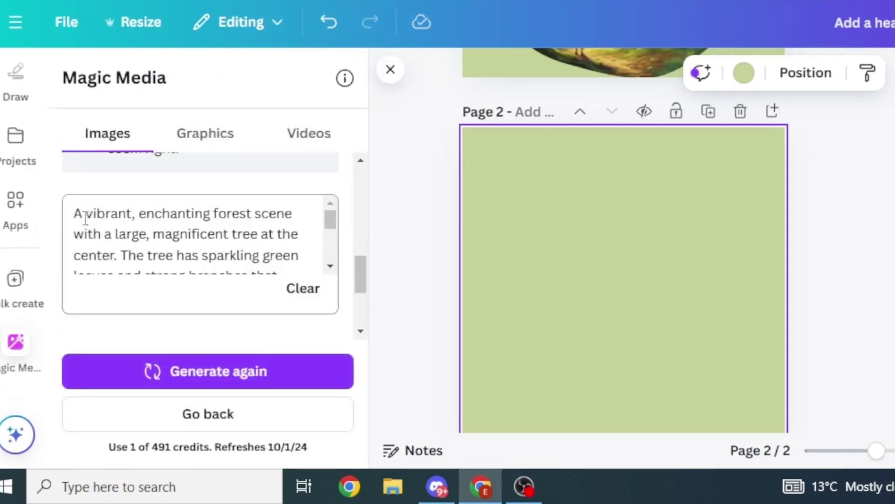
pyautogui.click(82, 214)
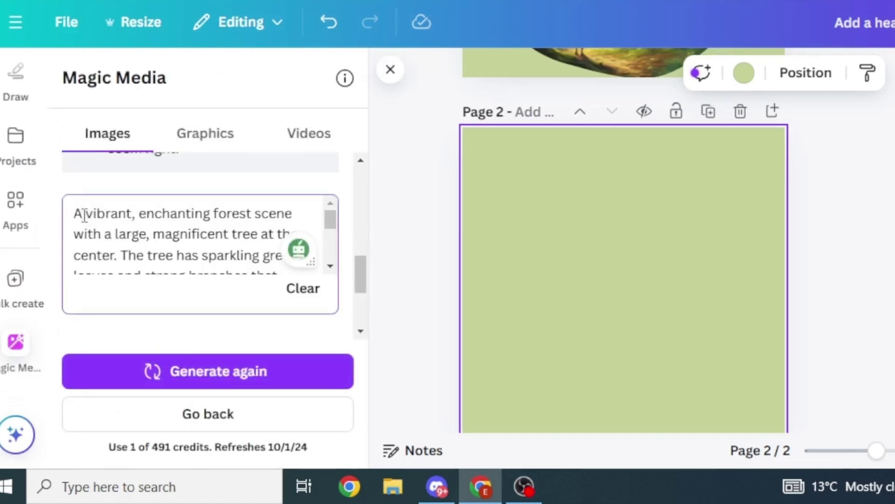
pyautogui.hotkey('ctrl', 'a')
pyautogui.press('Right')
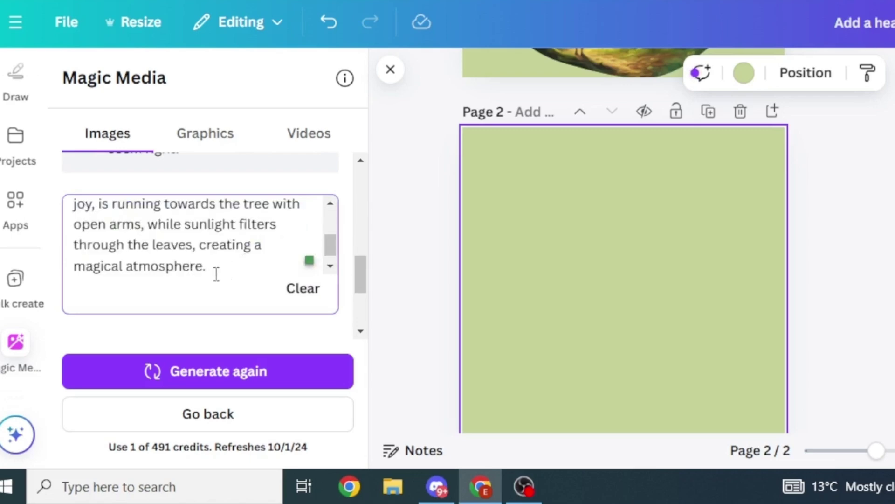
pyautogui.click(228, 373)
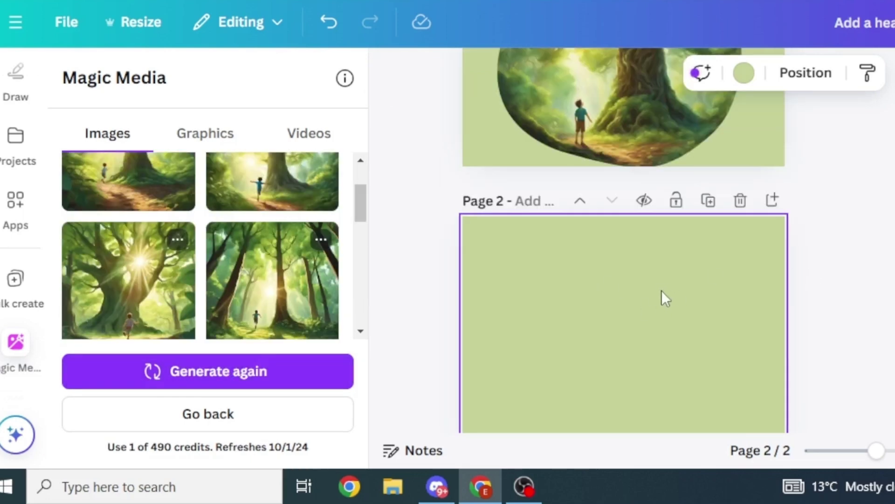
pyautogui.scroll(5, 18, 164)
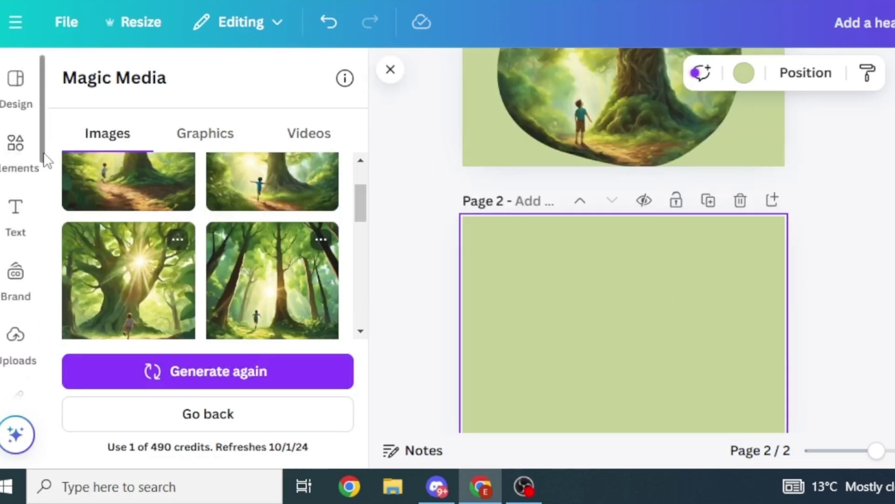
# - Place an enlarged blob frame from the 'frames blobs' elements search onto page 2
pyautogui.click(15, 143)
pyautogui.click(135, 80)
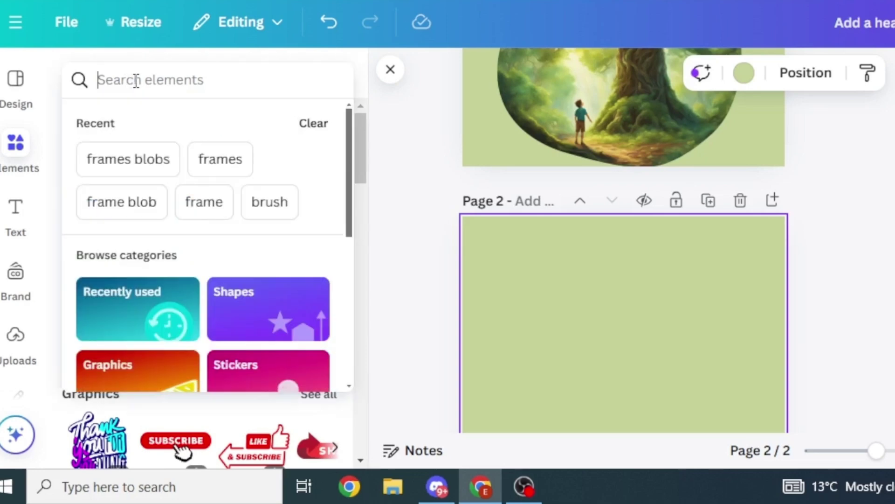
pyautogui.write('fram')
pyautogui.click(144, 156)
pyautogui.moveTo(294, 310); pyautogui.dragTo(619, 287)
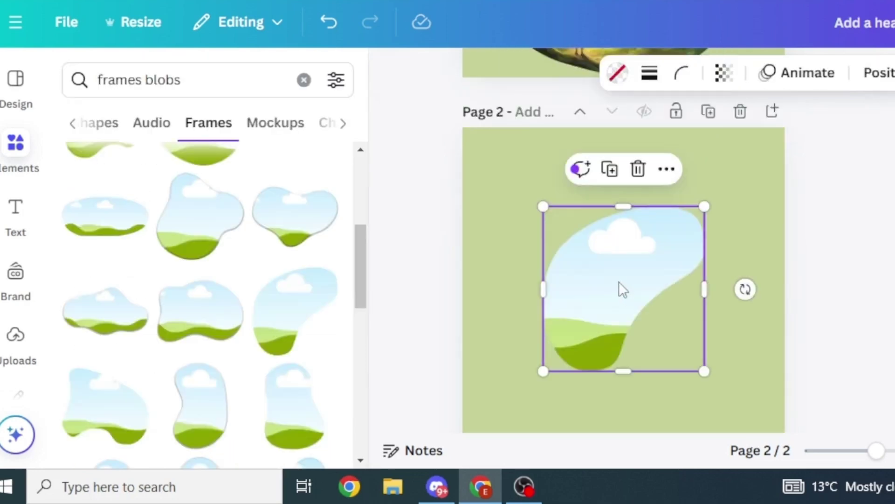
pyautogui.moveTo(704, 370); pyautogui.dragTo(732, 390)
pyautogui.moveTo(722, 205); pyautogui.dragTo(646, 234)
pyautogui.click(718, 364)
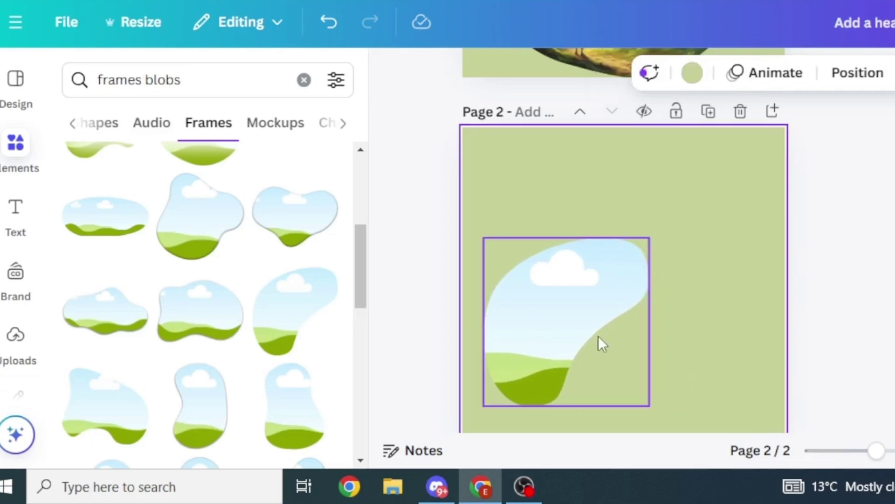
pyautogui.scroll(-2, 715, 235)
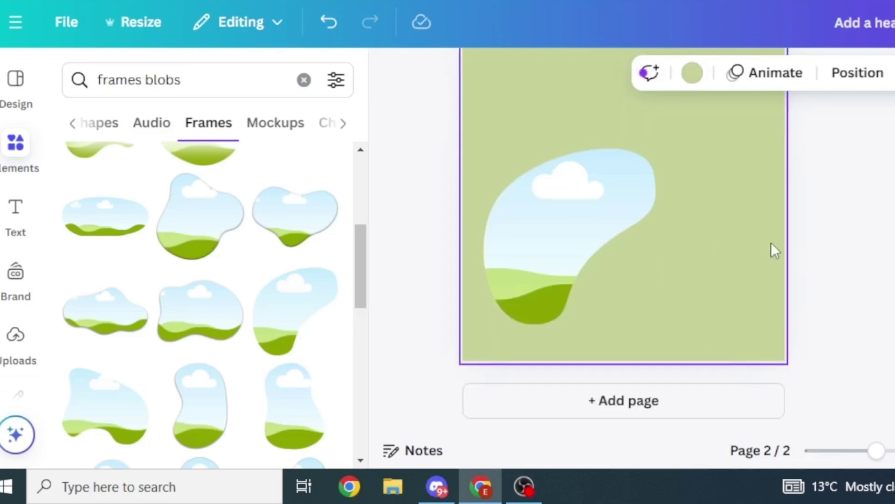
# - Add pages 3 to 5, with resized blob frames on pages 3 and 4
pyautogui.click(633, 416)
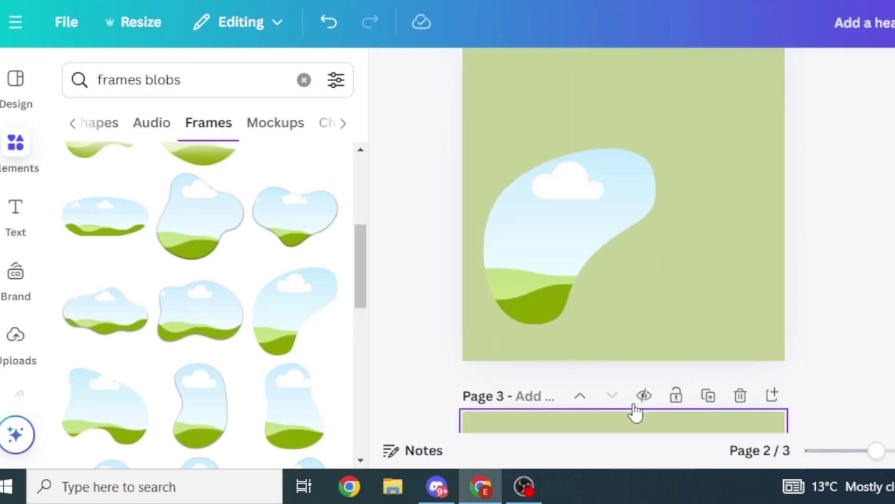
pyautogui.click(198, 227)
pyautogui.moveTo(705, 282); pyautogui.dragTo(678, 254)
pyautogui.moveTo(600, 210); pyautogui.dragTo(586, 238)
pyautogui.hotkey('ctrl', 'Return')
pyautogui.hotkey('ctrl', 'v')
pyautogui.moveTo(680, 151); pyautogui.dragTo(666, 166)
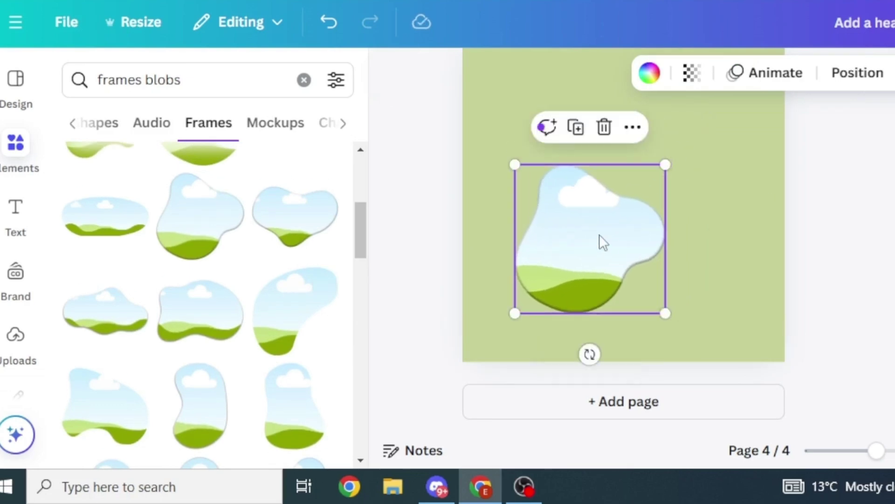
pyautogui.moveTo(600, 242); pyautogui.dragTo(589, 235)
pyautogui.click(615, 413)
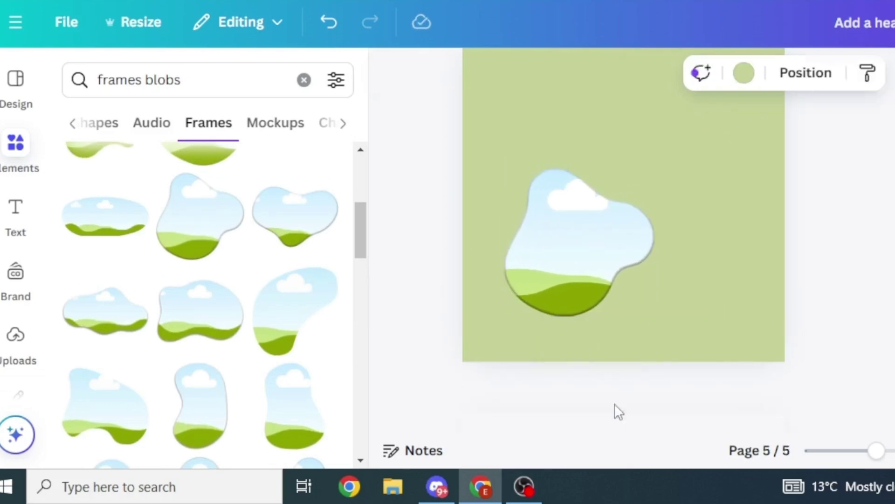
pyautogui.scroll(5, 190, 260)
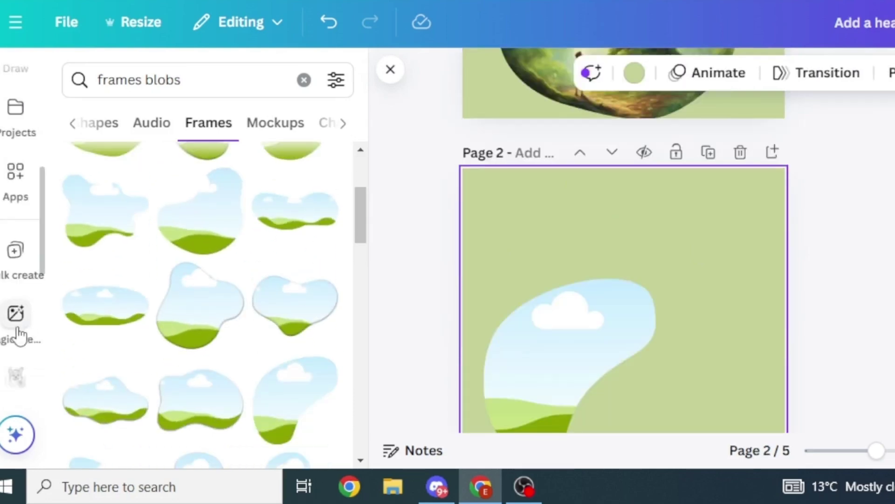
# - Drag the generated image of the boy walking toward the sunlit tree into page 2's blob frame
pyautogui.click(17, 316)
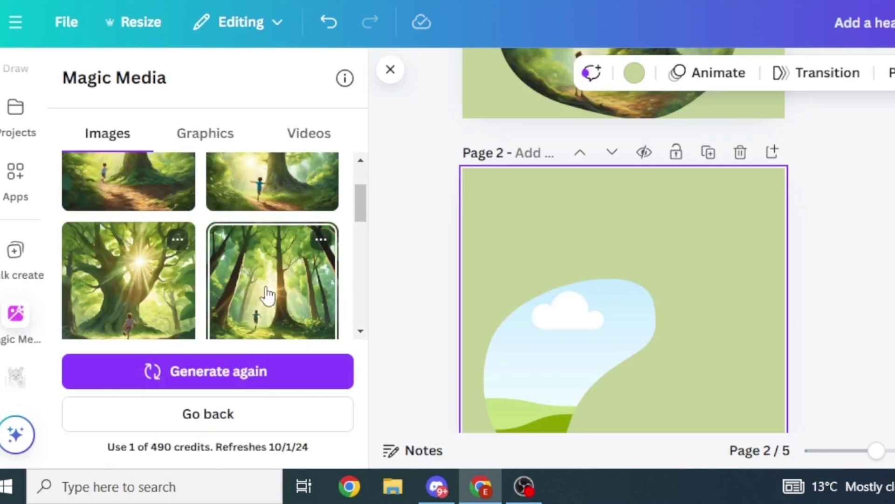
pyautogui.scroll(2, 698, 292)
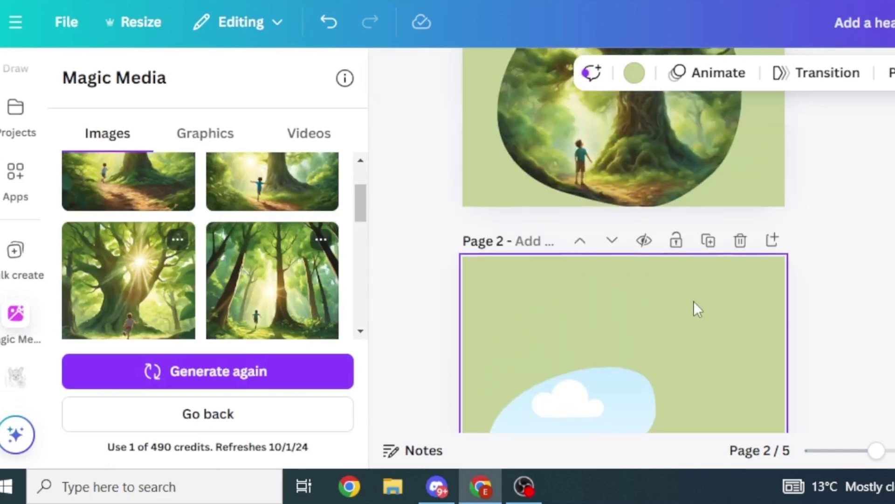
pyautogui.scroll(-4, 616, 304)
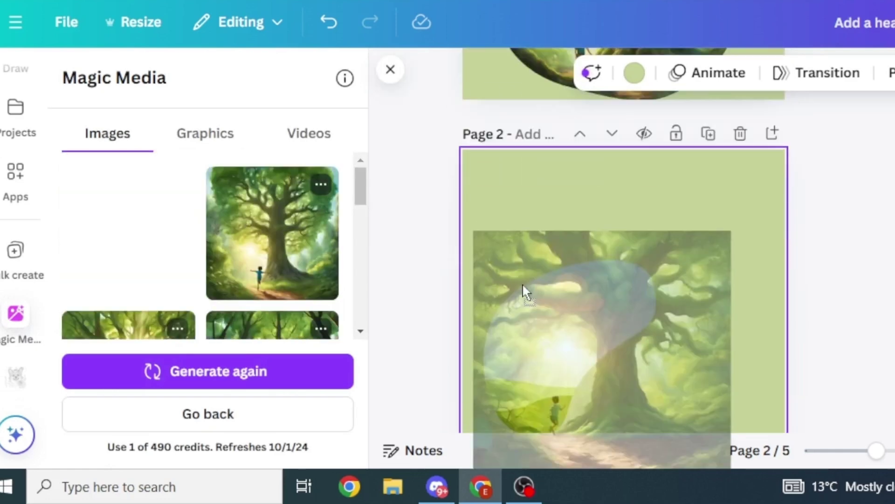
pyautogui.moveTo(526, 292); pyautogui.dragTo(667, 362)
pyautogui.scroll(-2, 653, 322)
pyautogui.click(553, 227)
pyautogui.click(659, 188)
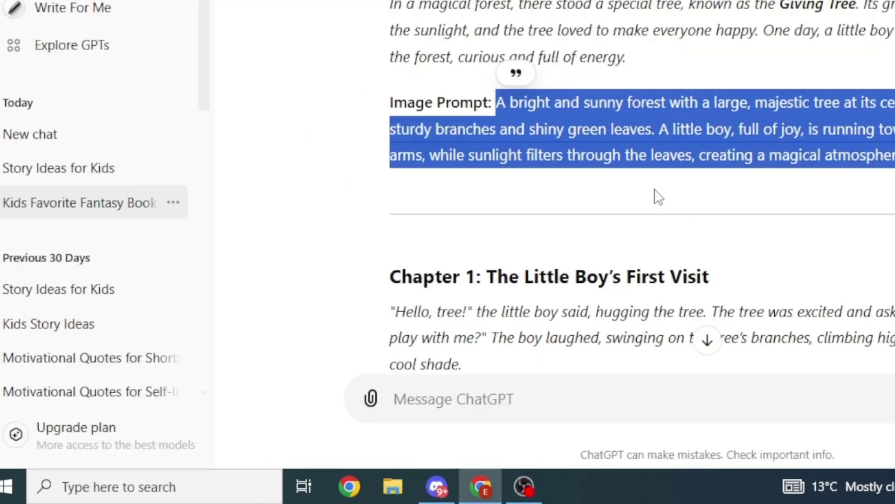
pyautogui.click(655, 194)
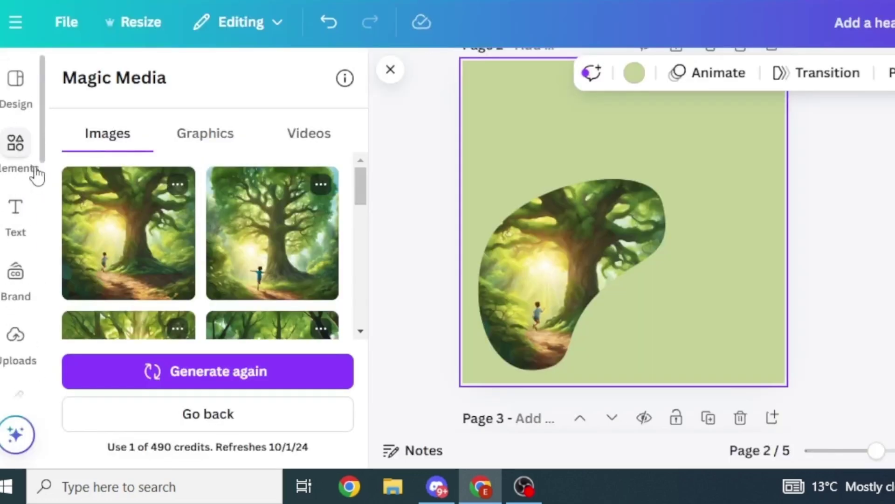
# - Add a subheading reading 'Introduction' to page 2
pyautogui.click(16, 219)
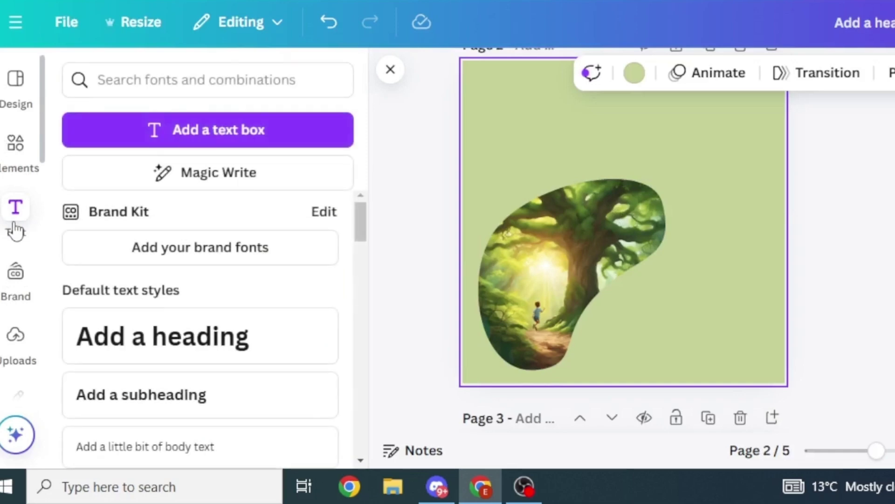
pyautogui.click(154, 403)
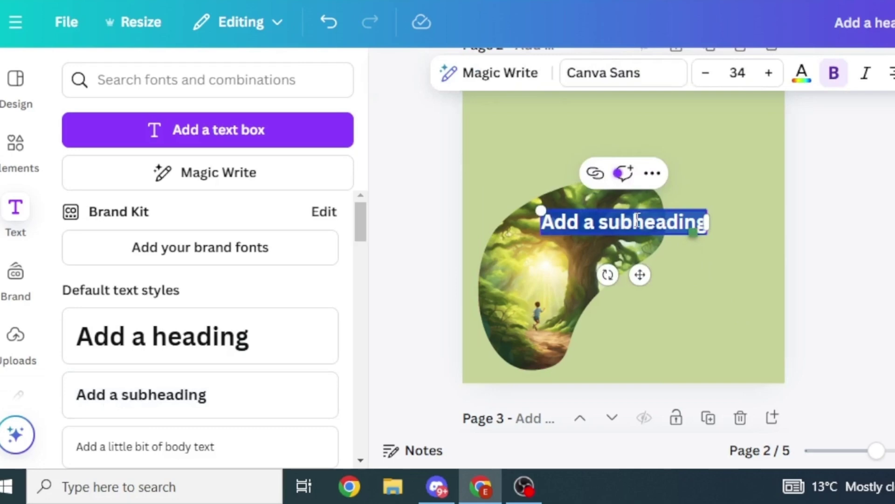
pyautogui.write('Introduction')
pyautogui.click(701, 290)
# - Move the Introduction heading to the top of page 2 and enlarge it
pyautogui.moveTo(643, 219); pyautogui.dragTo(742, 199)
pyautogui.click(742, 197)
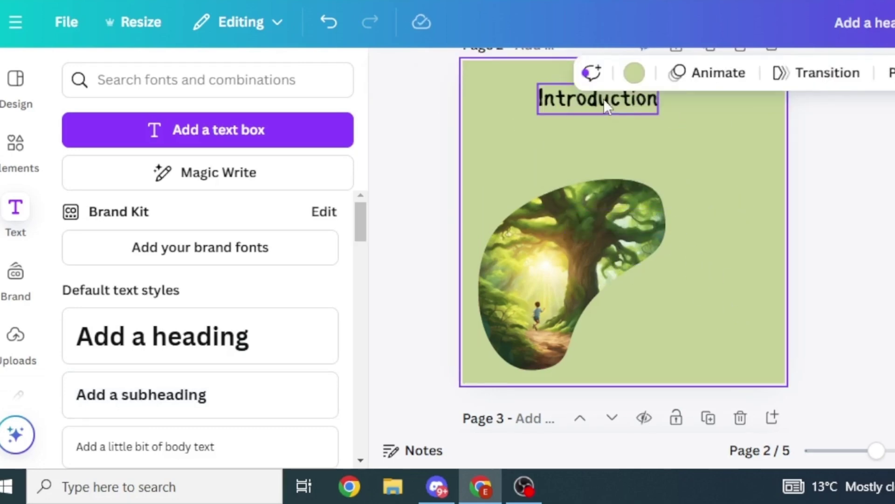
pyautogui.click(604, 101)
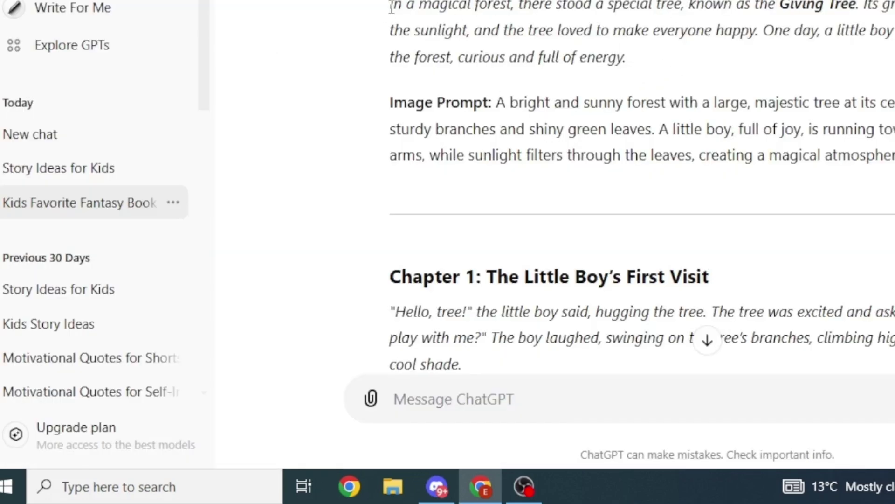
# - Paste the story's opening paragraph from ChatGPT into a new body text box
pyautogui.moveTo(393, 5); pyautogui.dragTo(580, 10)
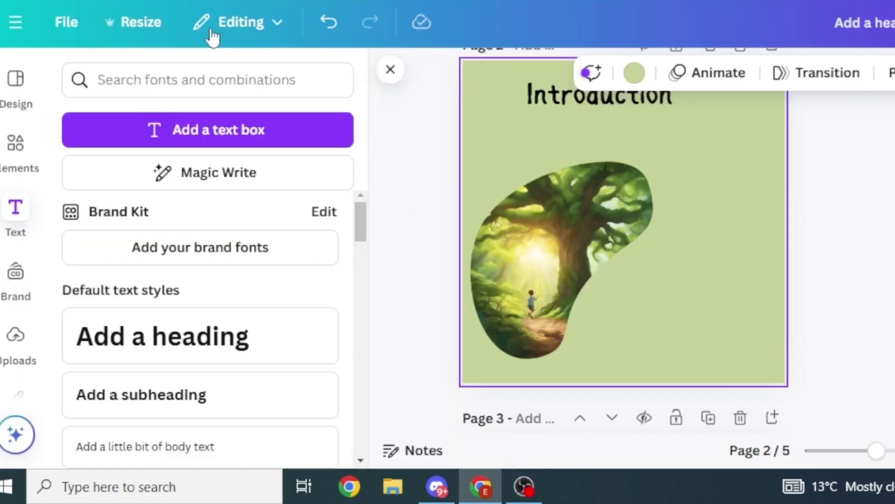
pyautogui.click(16, 210)
pyautogui.press('t')
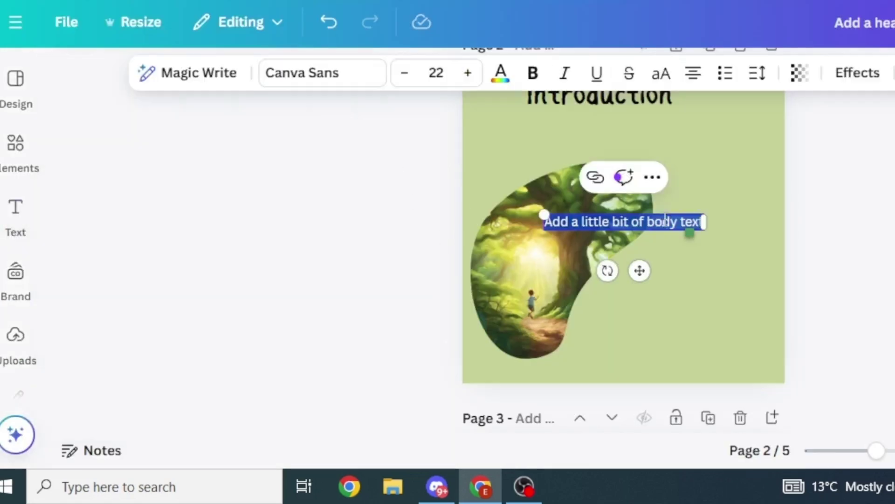
pyautogui.write('In a magical forest, there stood a special tree, known as the Giving Tree.')
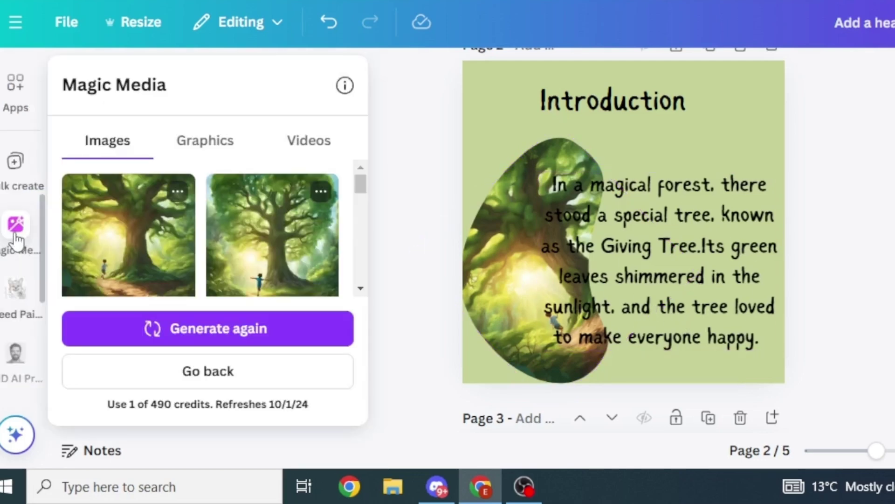
# - Generate another set of sunburst giant-tree images in Magic Media, then scroll to page 3
pyautogui.scroll(-5, 228, 261)
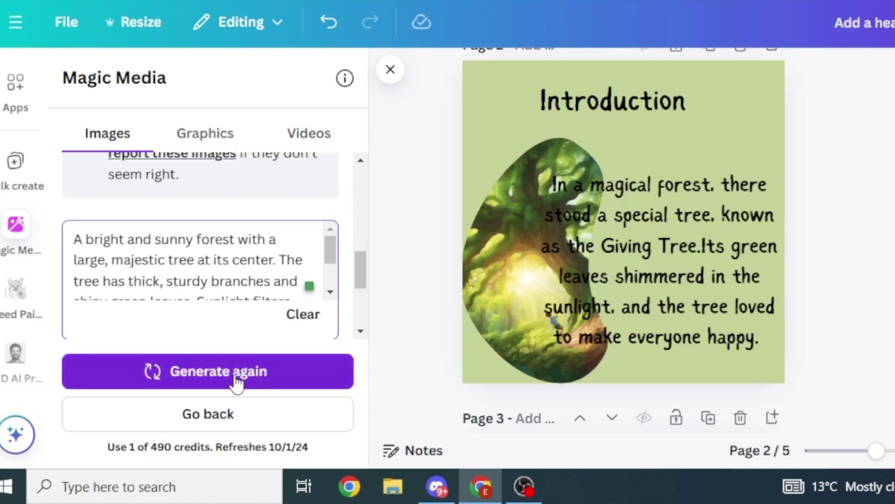
pyautogui.click(222, 378)
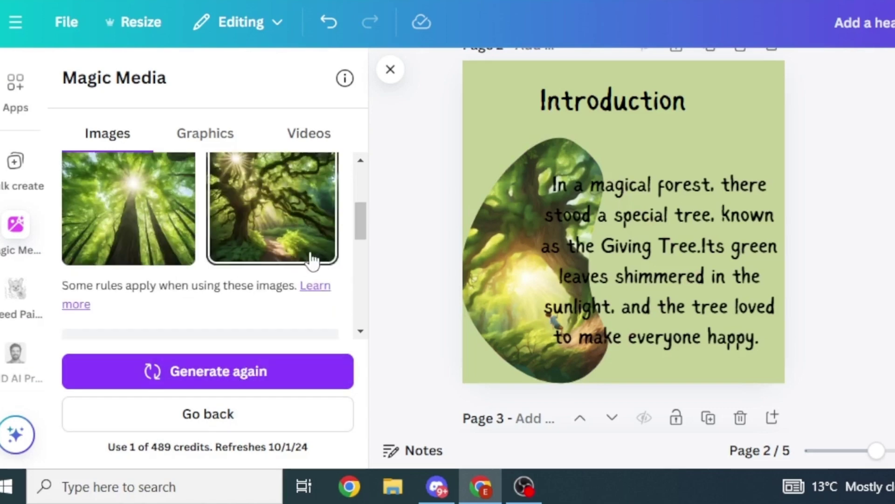
pyautogui.scroll(3, 310, 256)
pyautogui.scroll(-5, 662, 259)
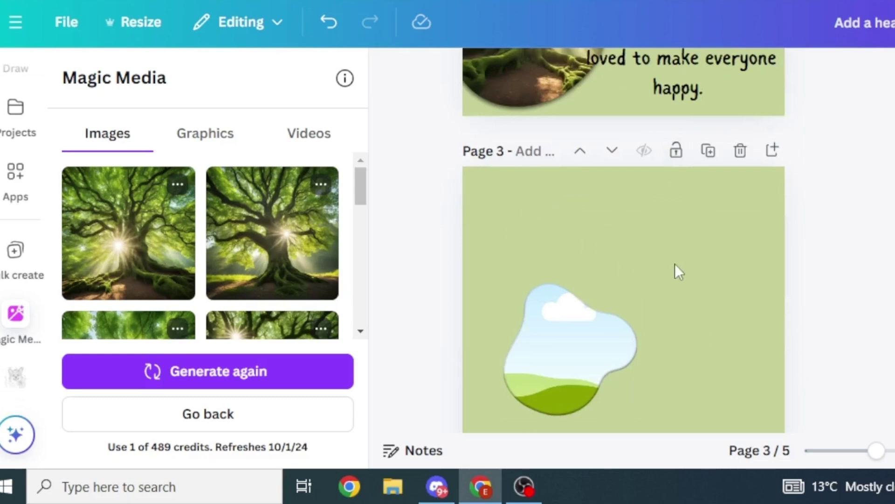
# - Paste the sentence about the boy running through the forest onto page 3 in a handwritten font
pyautogui.click(675, 261)
pyautogui.hotkey('ctrl', 'Tab')
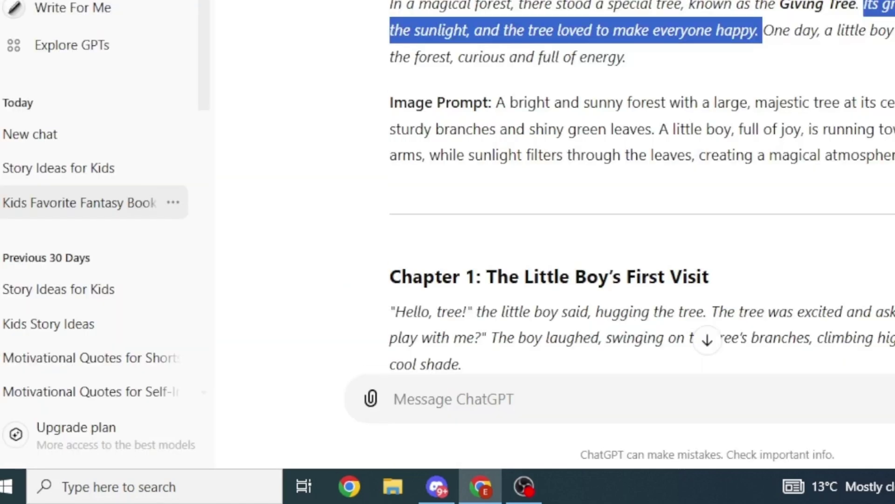
pyautogui.moveTo(764, 31); pyautogui.dragTo(810, 59)
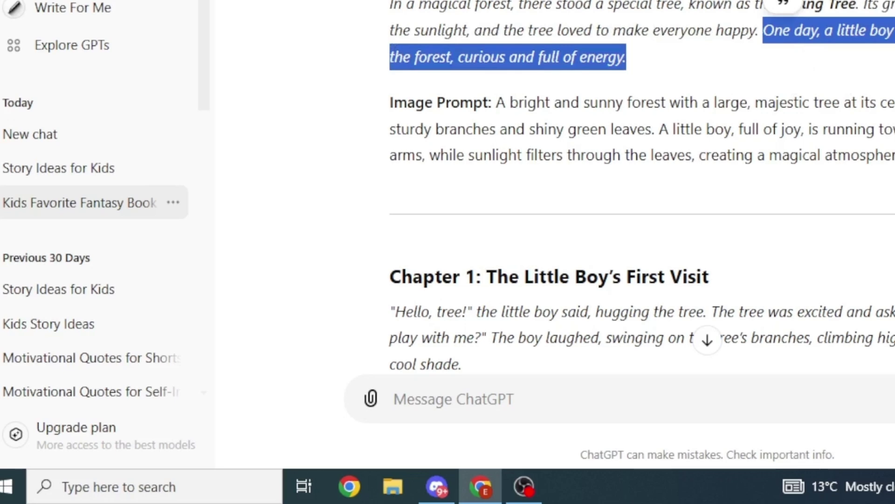
pyautogui.hotkey('ctrl', 'Tab')
pyautogui.click(159, 269)
pyautogui.write('One day, a little boy came running through the forest, curious and full of energy.')
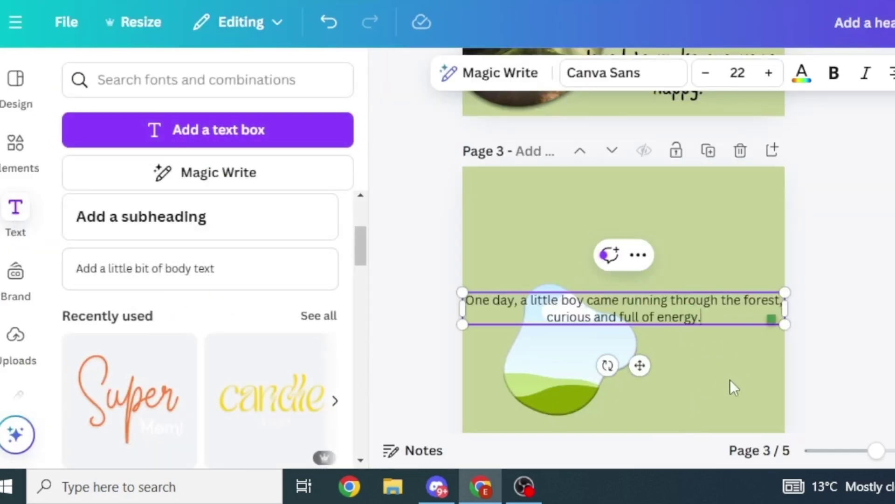
pyautogui.click(603, 73)
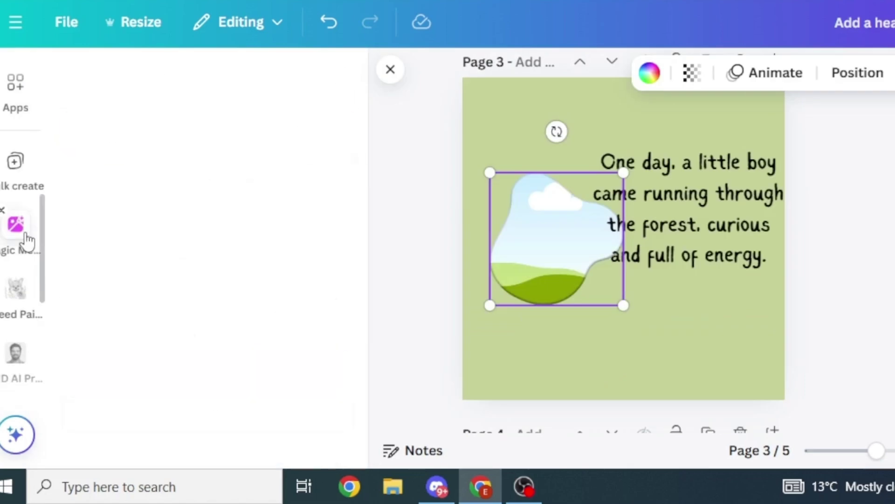
# - Generate more images like the right-hand tree image for page 3
pyautogui.click(559, 304)
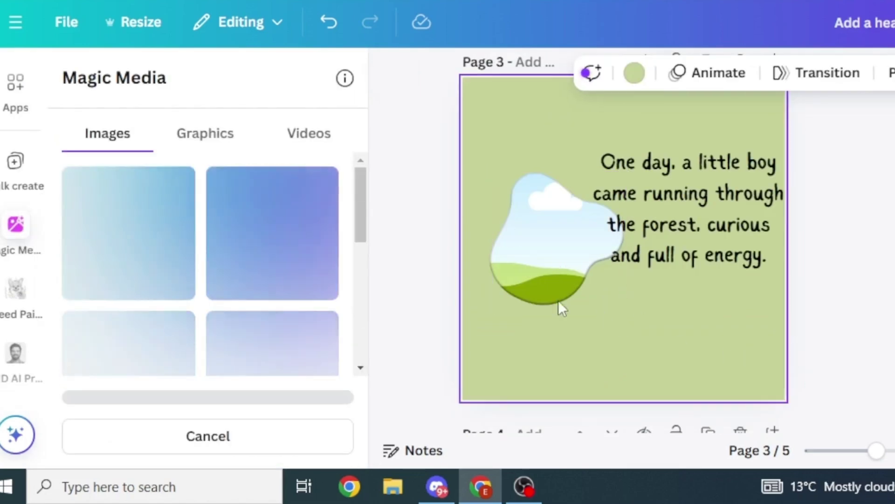
pyautogui.click(485, 229)
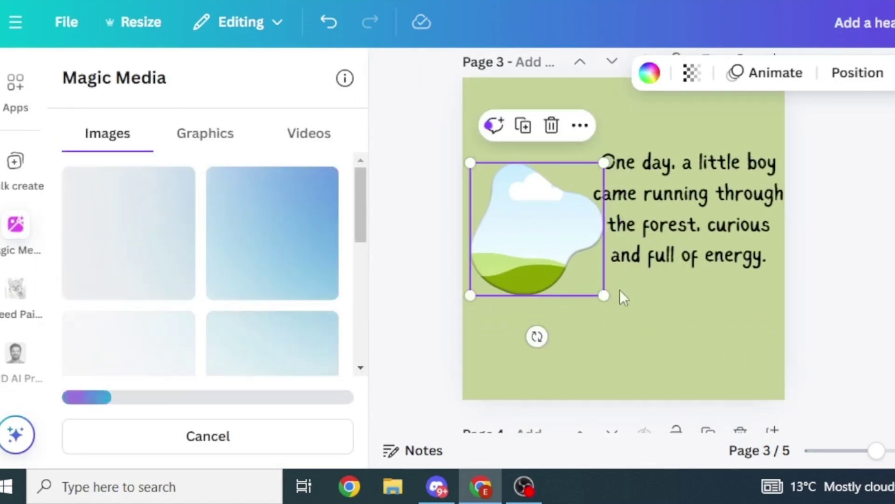
pyautogui.scroll(3, 620, 294)
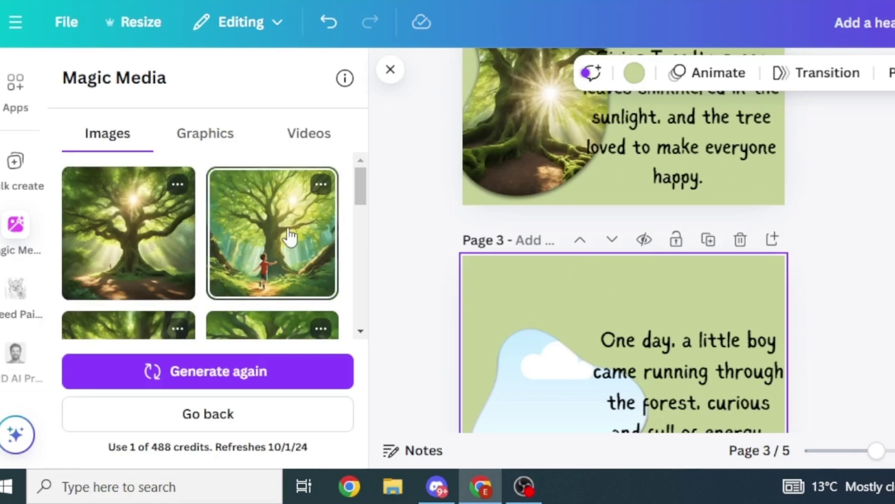
pyautogui.scroll(-3, 296, 236)
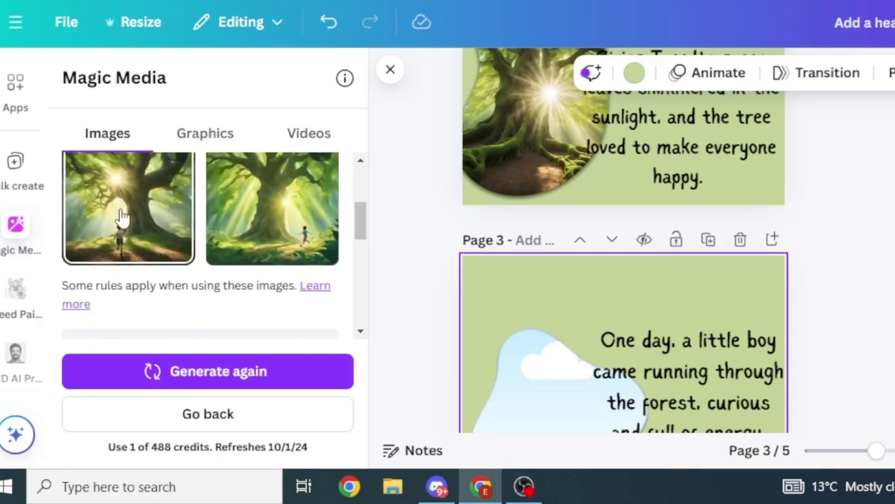
pyautogui.scroll(-3, 172, 231)
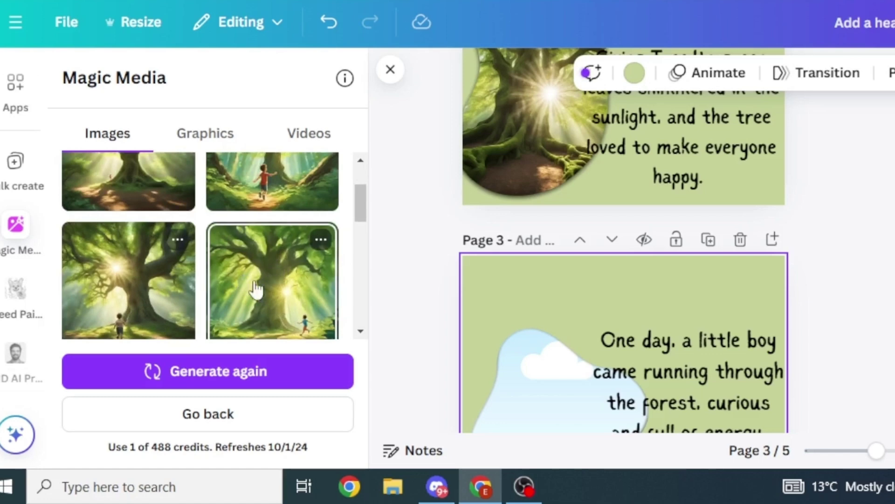
pyautogui.click(321, 240)
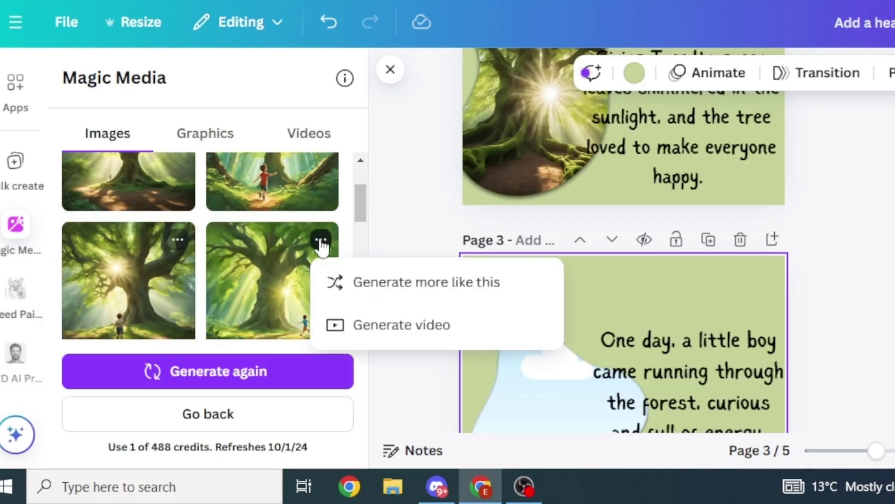
pyautogui.click(417, 284)
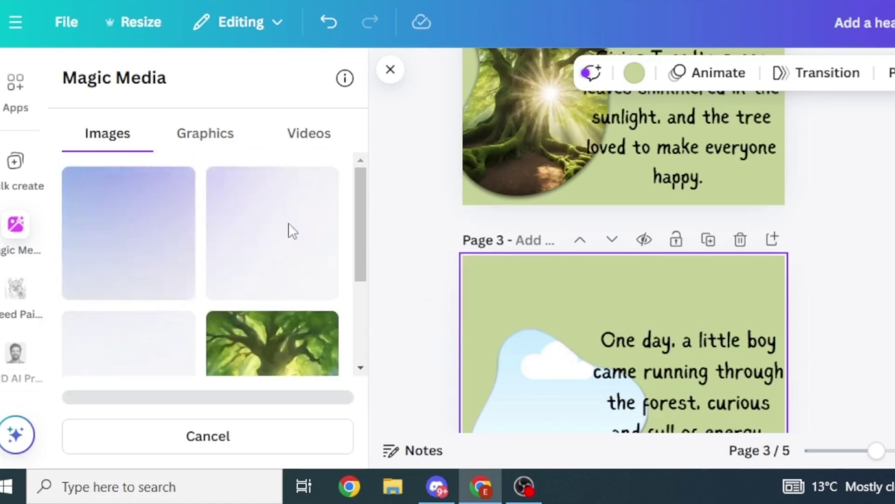
# - Fill page 3's blob frame with the running-boy tree image, then return to ChatGPT's Chapter 1
pyautogui.moveTo(128, 210); pyautogui.dragTo(692, 330)
pyautogui.scroll(-4, 620, 270)
pyautogui.click(624, 286)
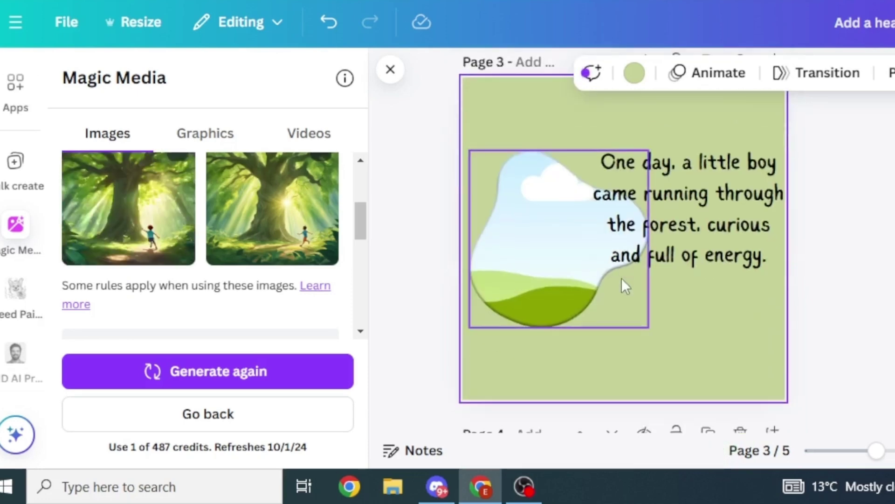
pyautogui.click(224, 228)
pyautogui.scroll(-5, 670, 256)
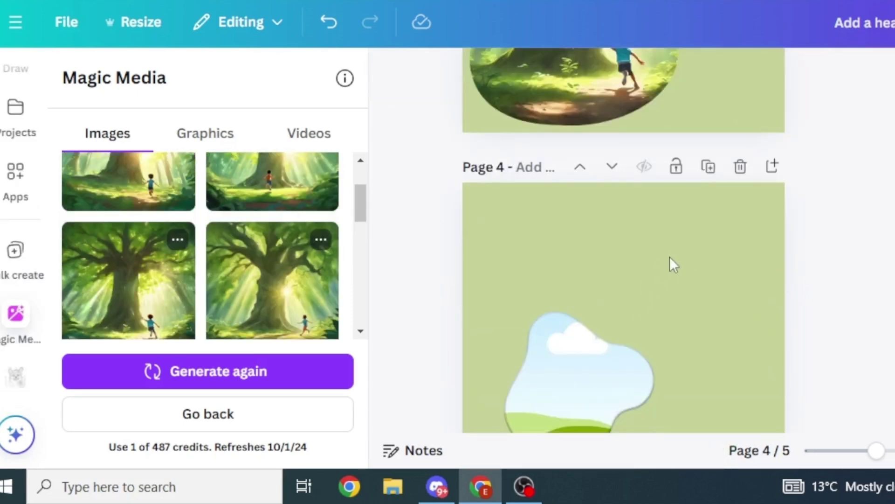
pyautogui.scroll(5, 670, 256)
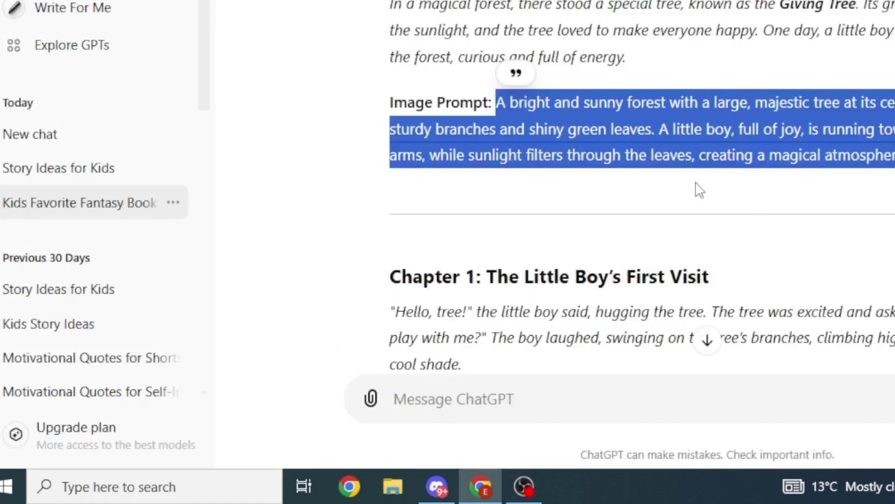
pyautogui.scroll(-4, 724, 211)
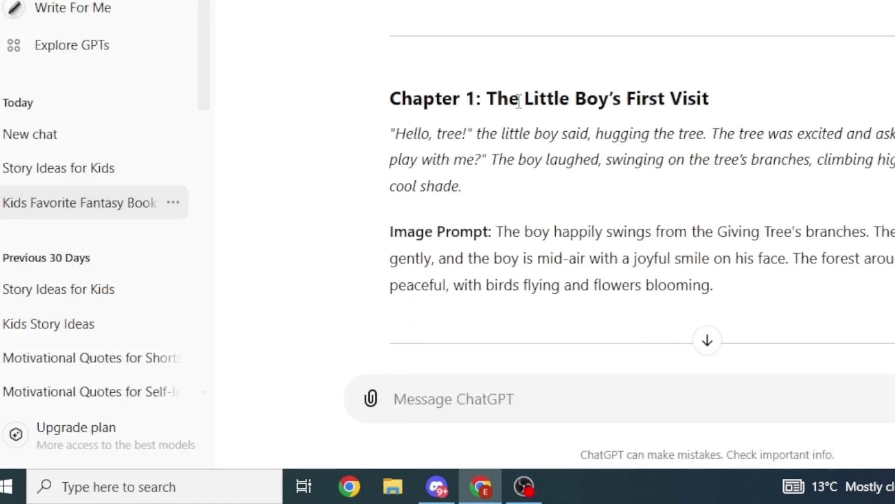
# - Add the subheading 'The Little Boy's First Visit' to page 4 in the Sigher font
pyautogui.moveTo(490, 99); pyautogui.dragTo(598, 99)
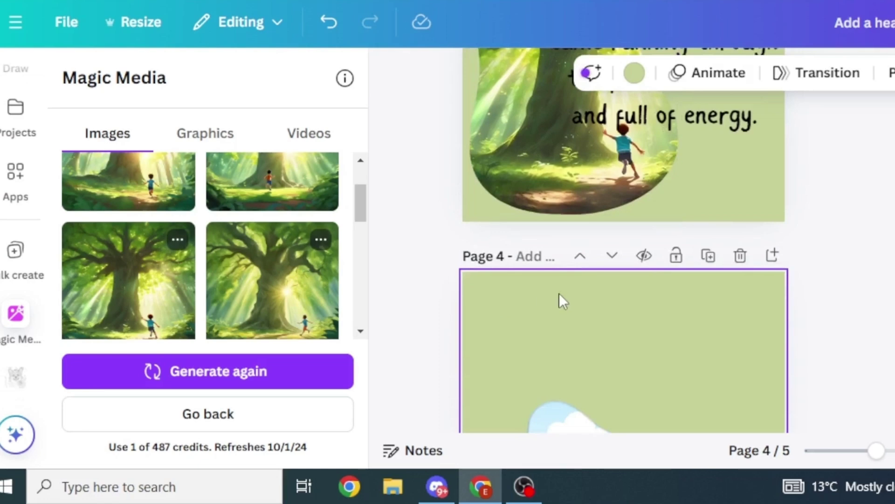
pyautogui.scroll(-2, 558, 292)
pyautogui.scroll(5, 19, 205)
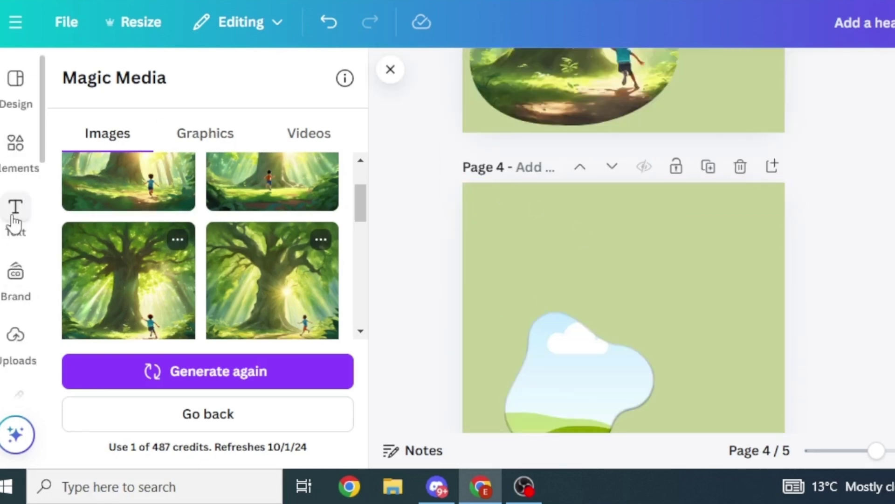
pyautogui.click(16, 218)
pyautogui.click(161, 232)
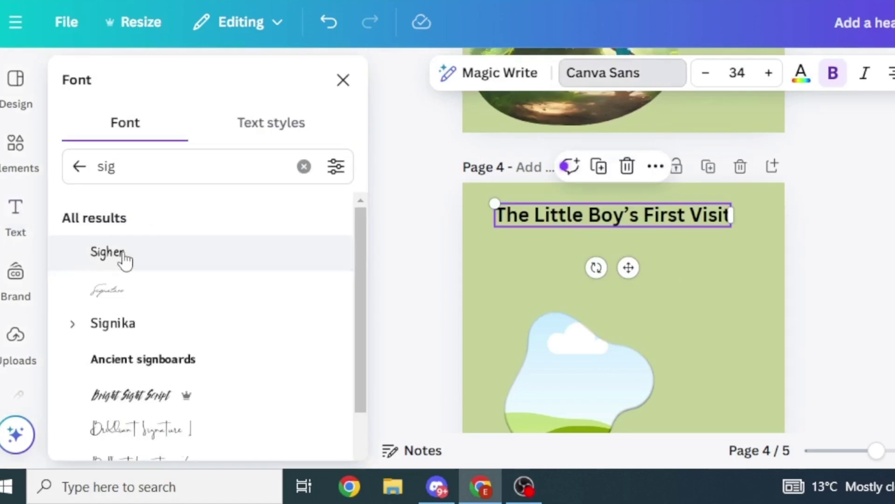
pyautogui.click(121, 256)
pyautogui.click(623, 233)
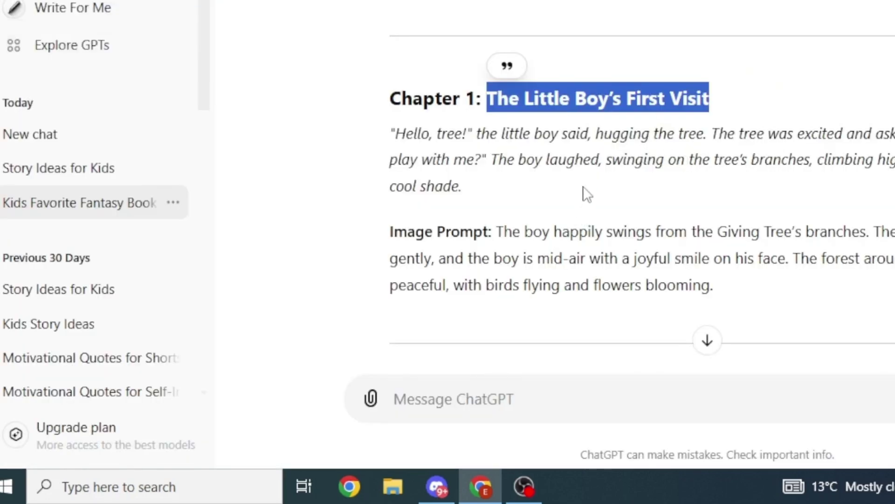
# - Paste the 'Hello, tree!' paragraph onto page 4, fit it upper right, at size 35
pyautogui.moveTo(391, 134); pyautogui.dragTo(483, 190)
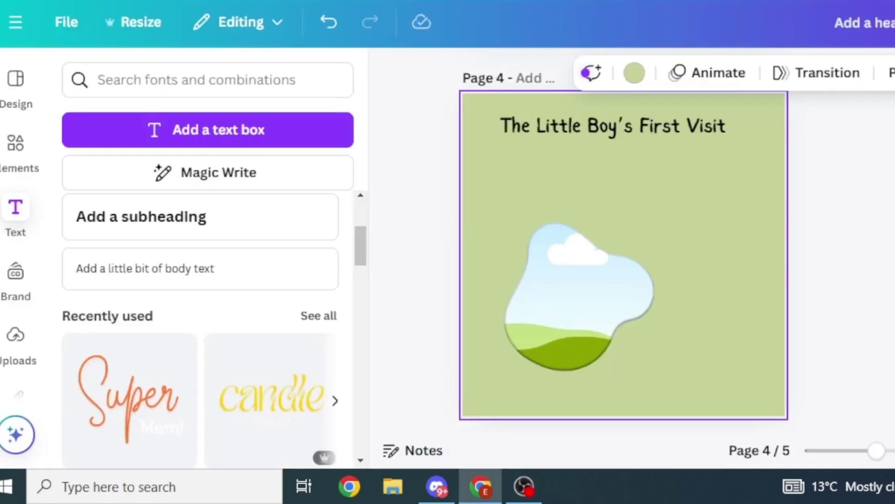
pyautogui.write('"Hello, tree!" the little boy said, hugging the tree. The tree was excited and asked, "Would you like to play with me?" The boy laughed, swinging on the tree’s branches, climbing high, and resting under the cool shade.')
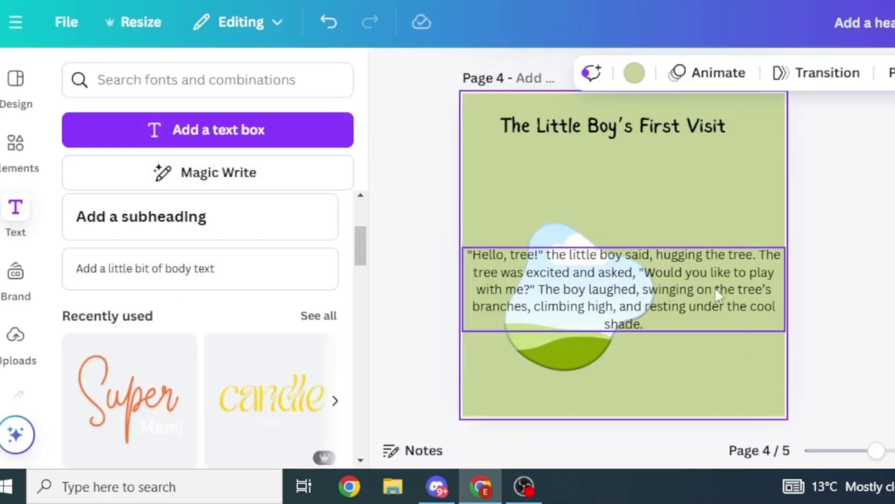
pyautogui.click(699, 294)
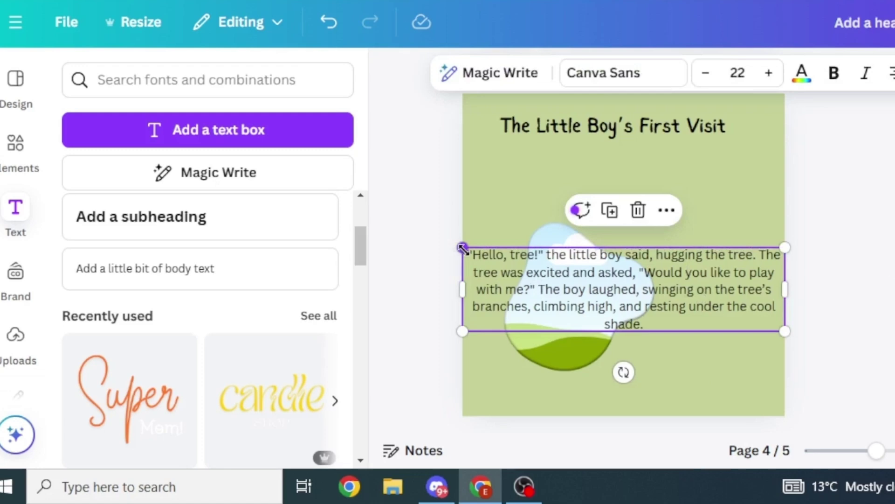
pyautogui.moveTo(463, 247); pyautogui.dragTo(554, 266)
pyautogui.moveTo(695, 331); pyautogui.dragTo(710, 269)
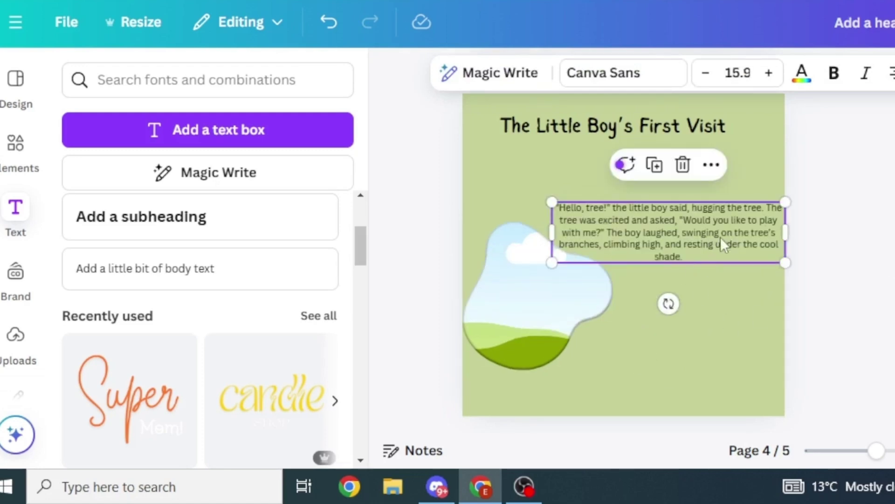
pyautogui.click(746, 73)
pyautogui.write('35')
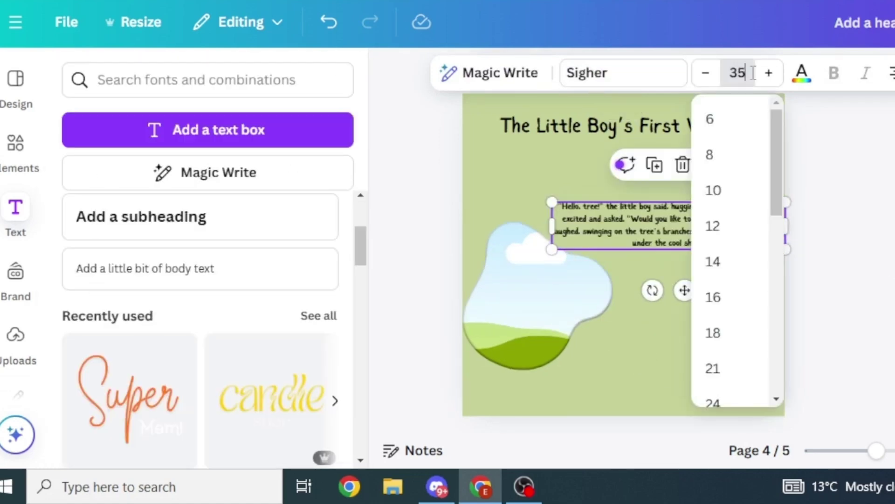
pyautogui.press('Return')
# - Select the Chapter 1 image prompt text in the story
pyautogui.click(494, 327)
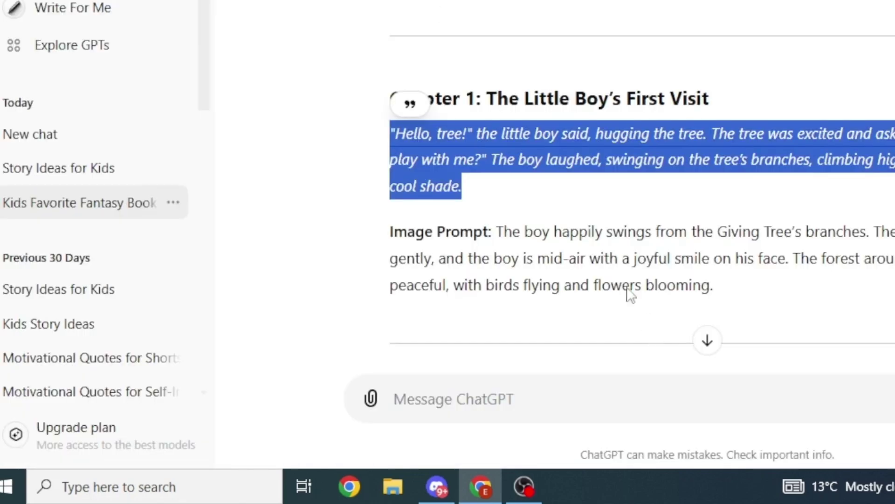
pyautogui.click(574, 201)
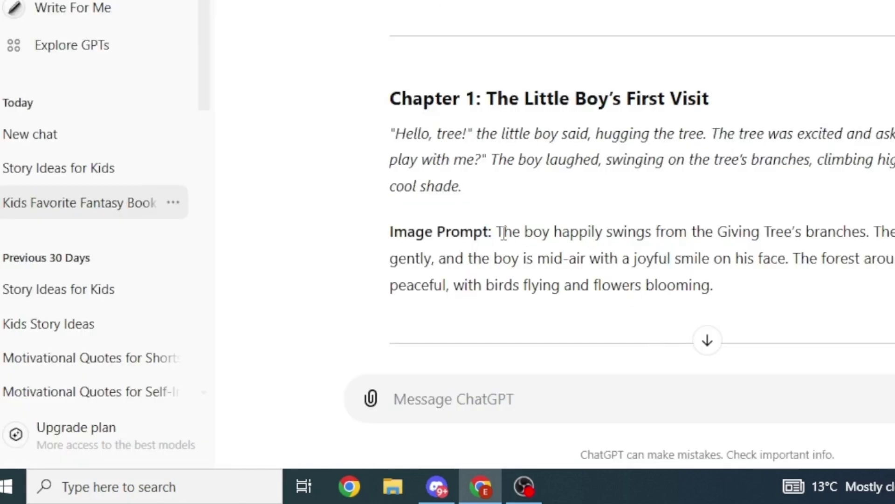
pyautogui.moveTo(495, 231); pyautogui.dragTo(737, 295)
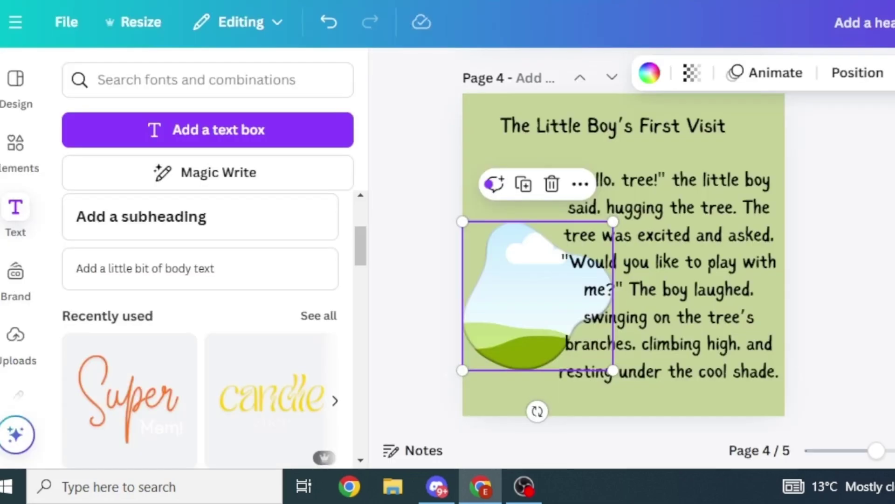
# - Regenerate page 4's illustration from the prompt in Magic Media and drop it into the blob frame
pyautogui.scroll(-3, 16, 323)
pyautogui.click(16, 224)
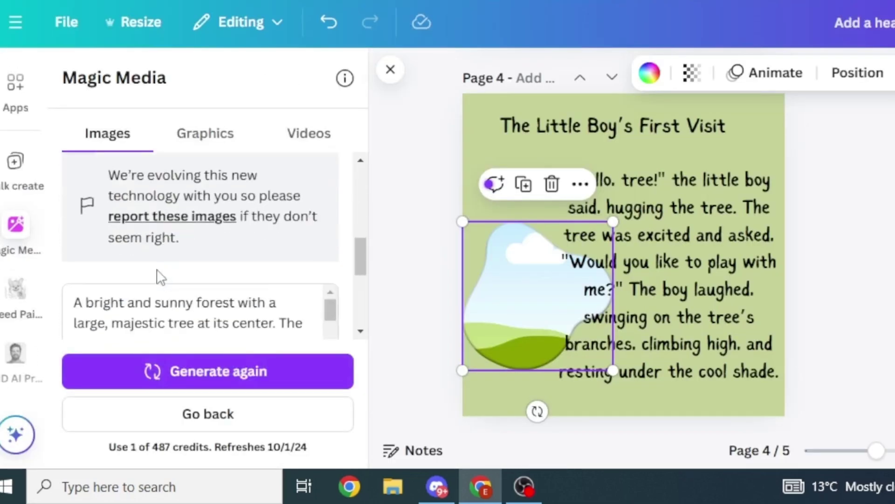
pyautogui.click(176, 319)
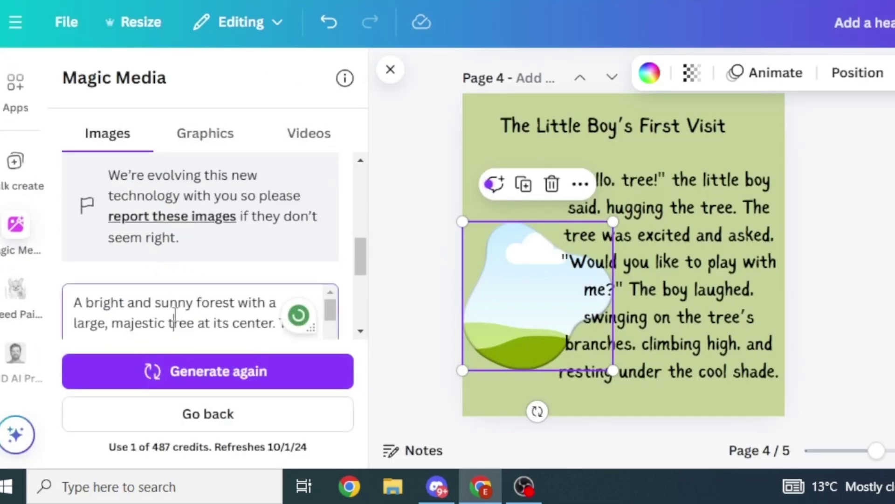
pyautogui.hotkey('ctrl', 'a')
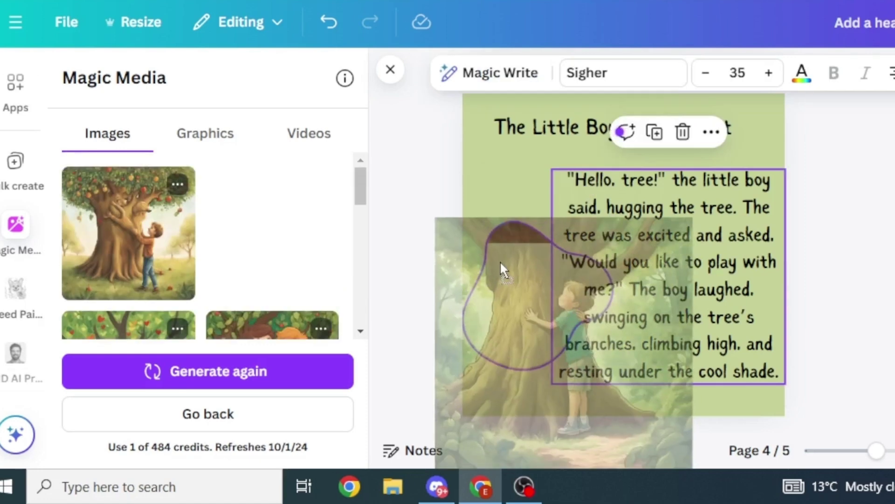
pyautogui.moveTo(500, 261); pyautogui.dragTo(510, 252)
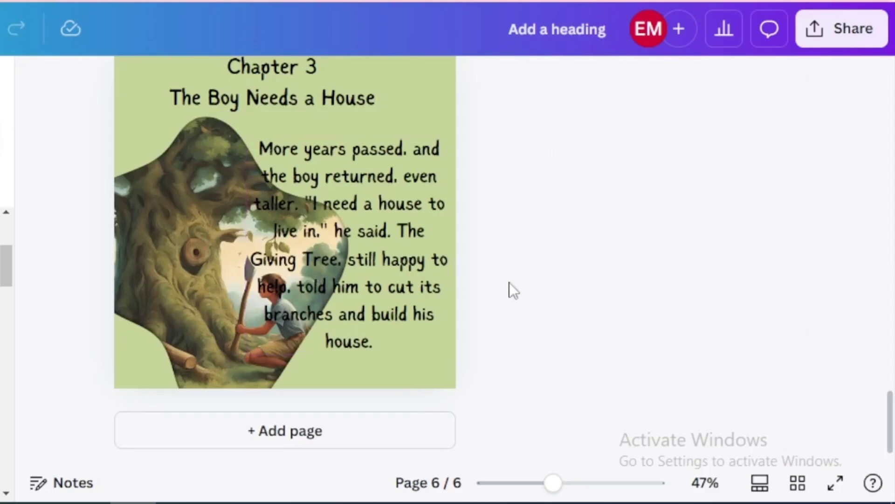
# - Download all 6 pages as a PDF Print file from the Share menu
pyautogui.click(835, 30)
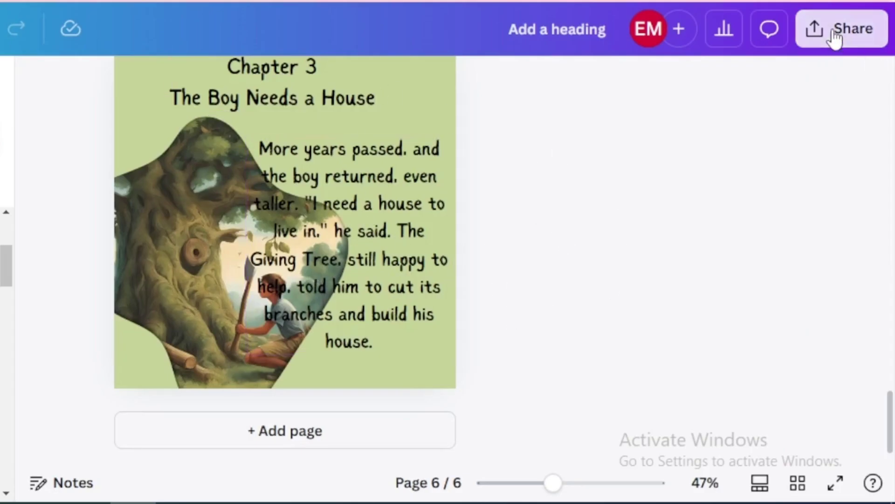
pyautogui.click(557, 415)
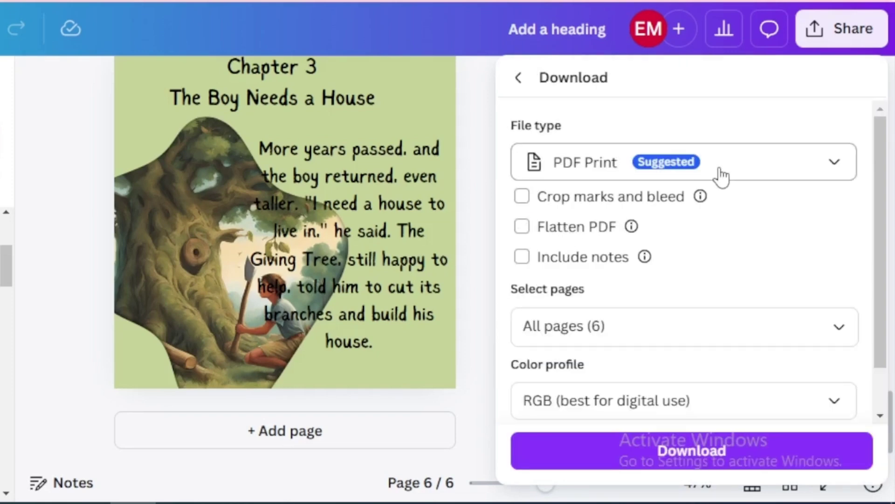
pyautogui.scroll(-1, 718, 326)
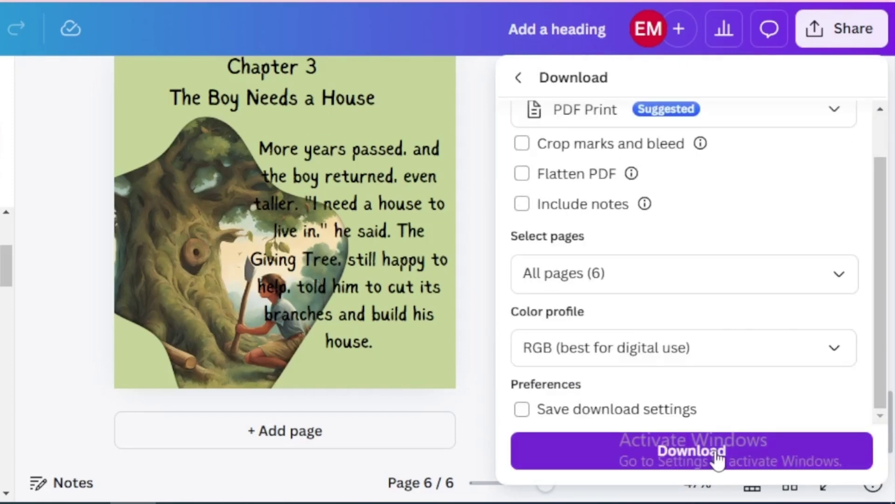
pyautogui.click(715, 454)
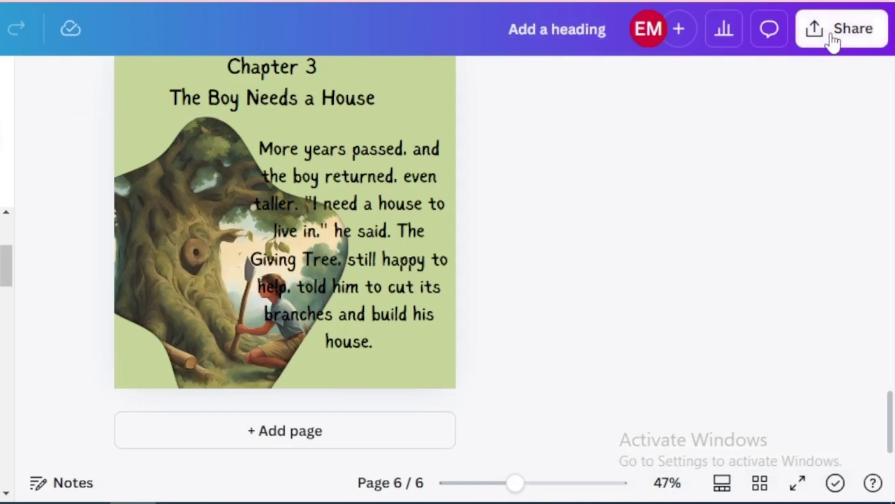
# - Save all 6 pages to Simplebooklet Flip through Share's See all options
pyautogui.scroll(4, 573, 250)
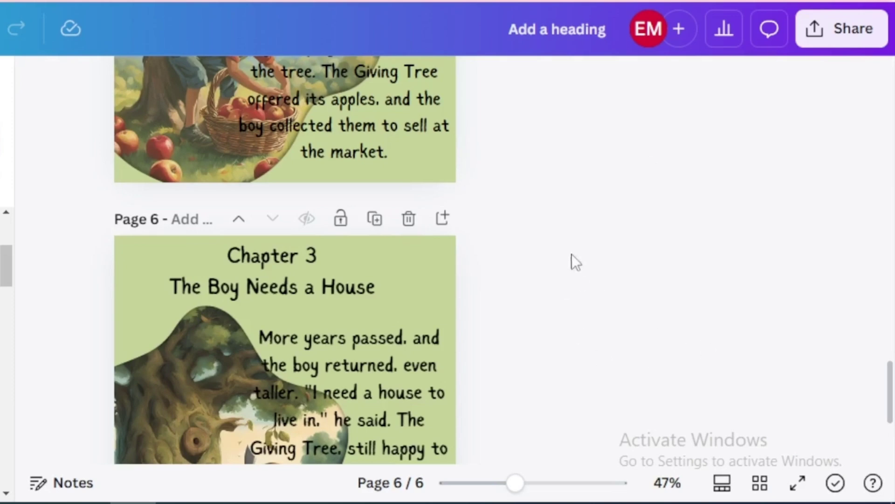
pyautogui.click(840, 28)
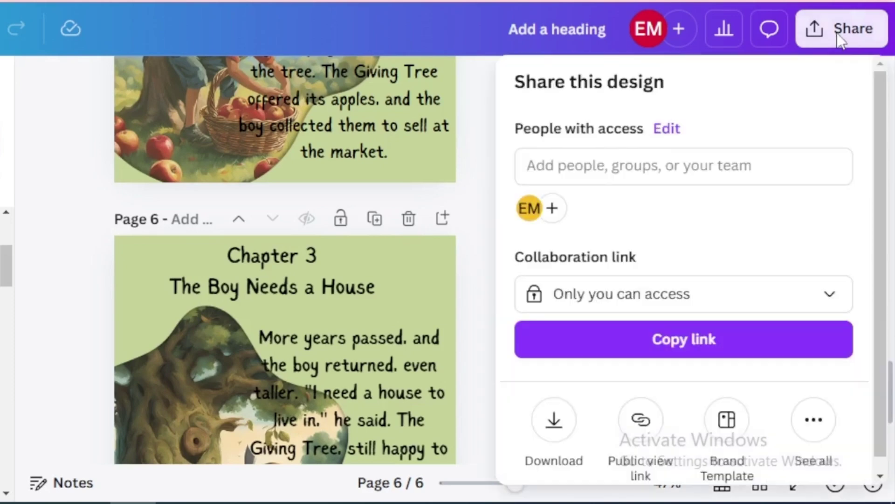
pyautogui.click(813, 418)
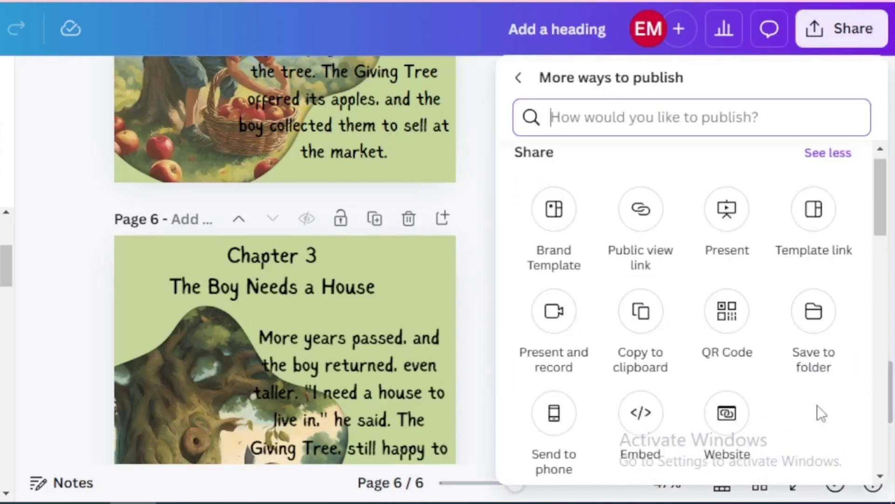
pyautogui.scroll(-5, 721, 200)
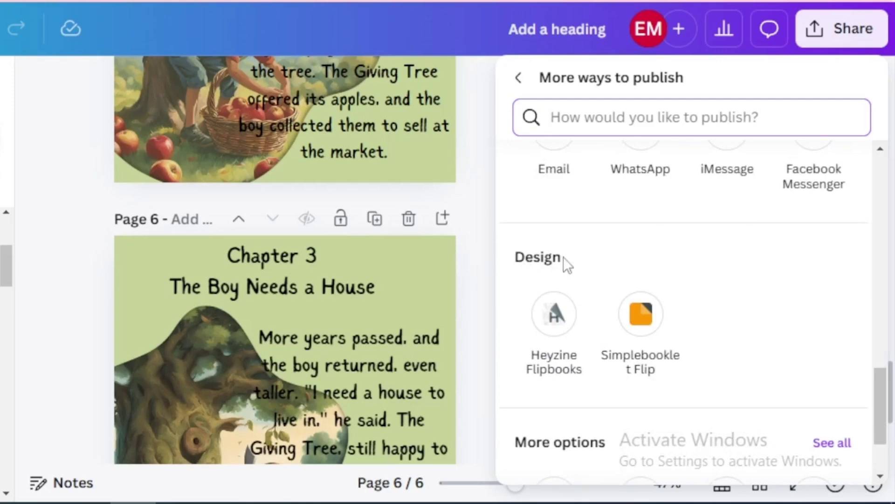
pyautogui.click(644, 318)
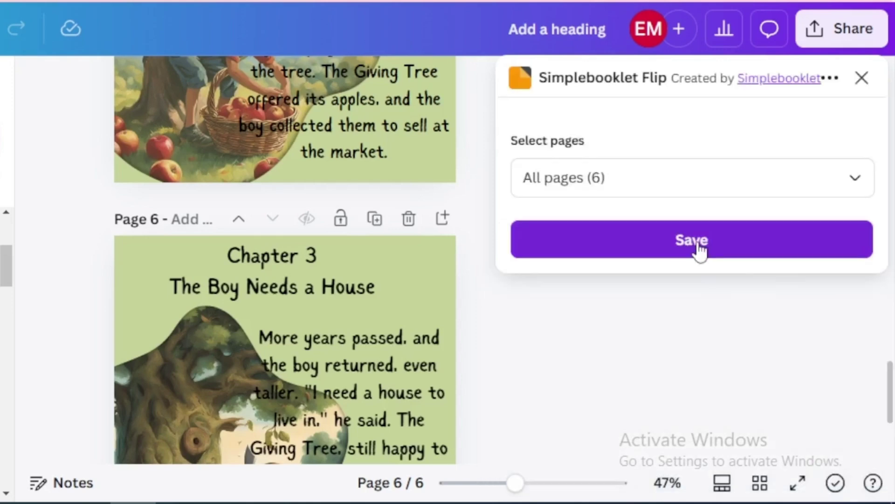
pyautogui.click(692, 240)
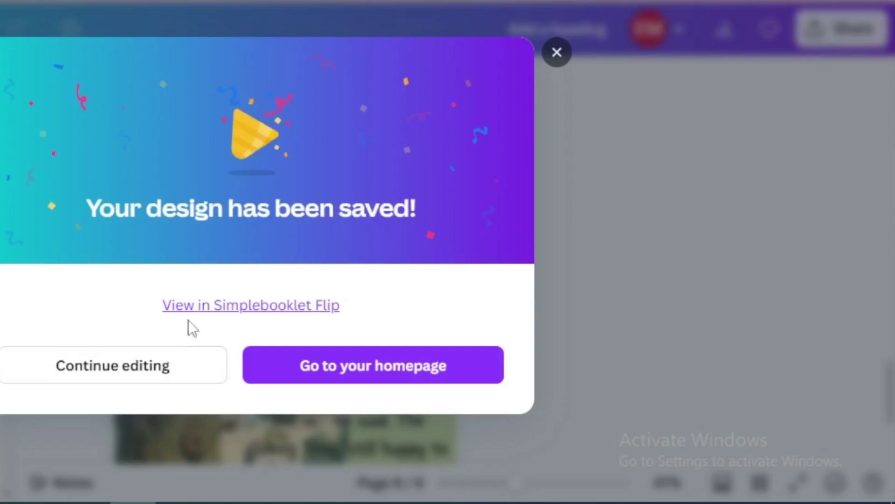
# - Open the upload in Simplebooklet, choose Page Curl, title it 'The Giving Tree' and convert
pyautogui.click(252, 316)
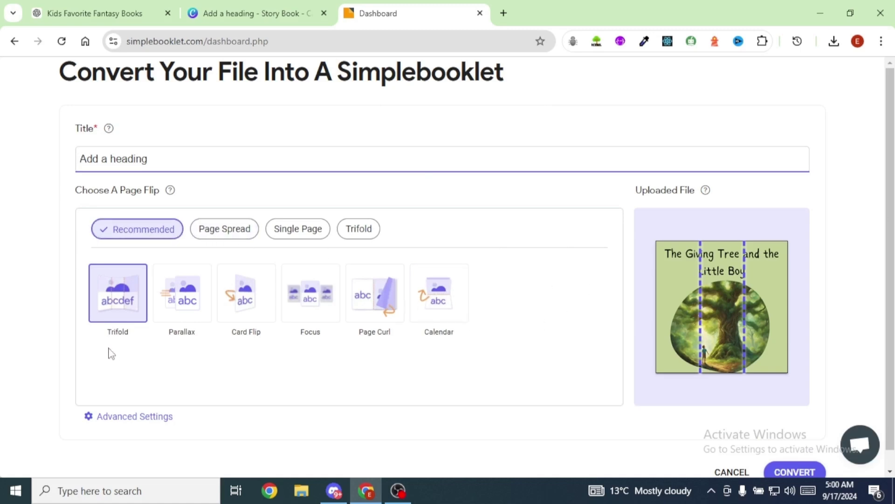
pyautogui.click(378, 317)
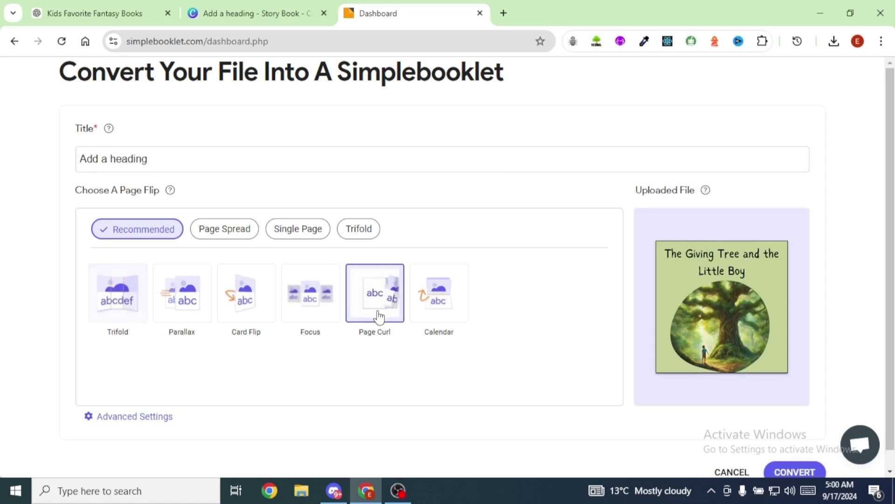
pyautogui.write('The Giving Tree')
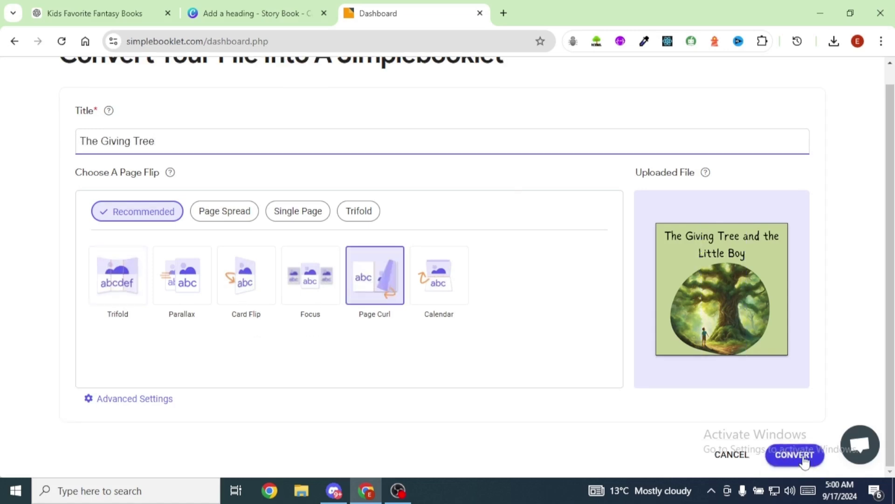
pyautogui.click(804, 458)
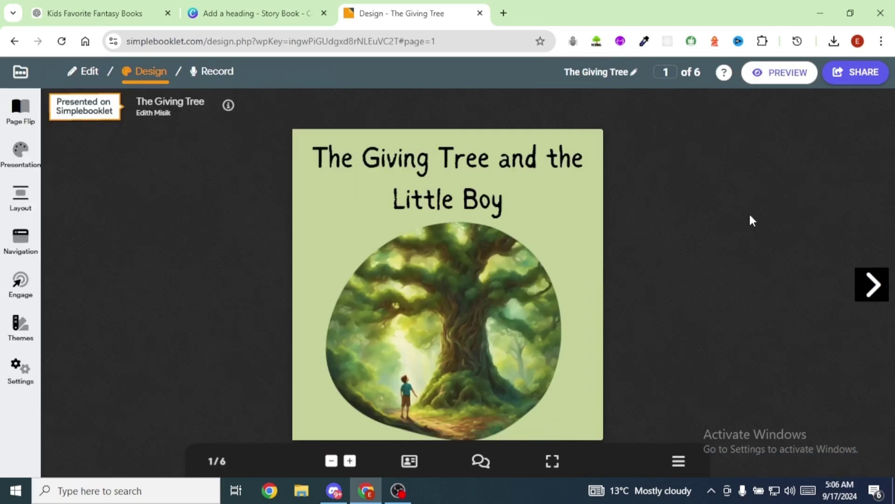
# - Turn the flipbook to the next page spread
pyautogui.click(872, 290)
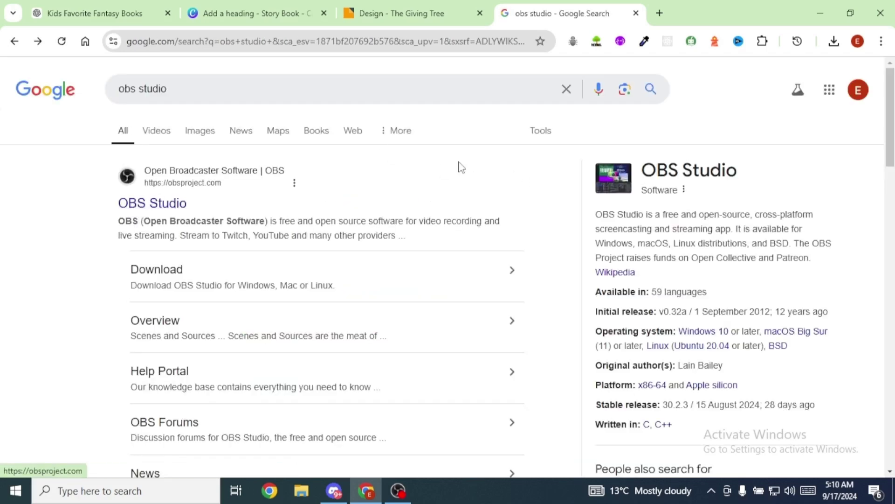
# - Minimize Chrome and relaunch OBS Studio, dismissing the already-running warning to restore its window
pyautogui.click(820, 13)
pyautogui.press('super+d')
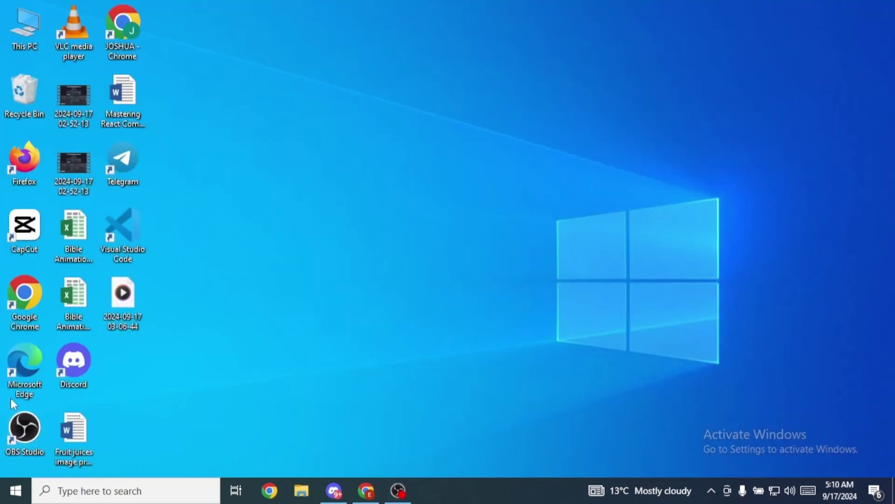
pyautogui.doubleClick(25, 433)
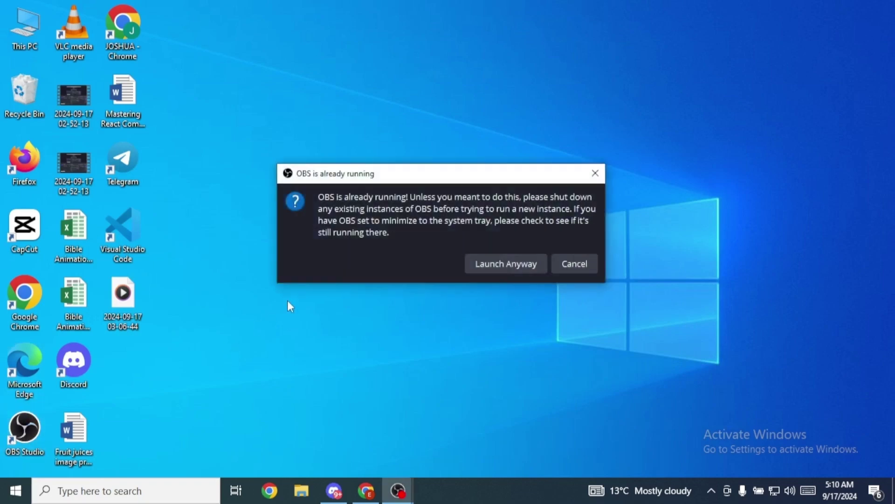
pyautogui.click(596, 174)
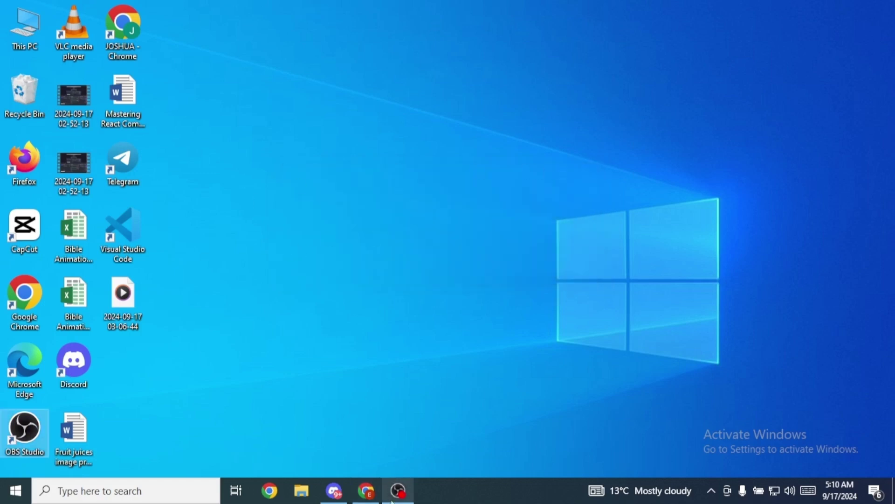
pyautogui.click(410, 497)
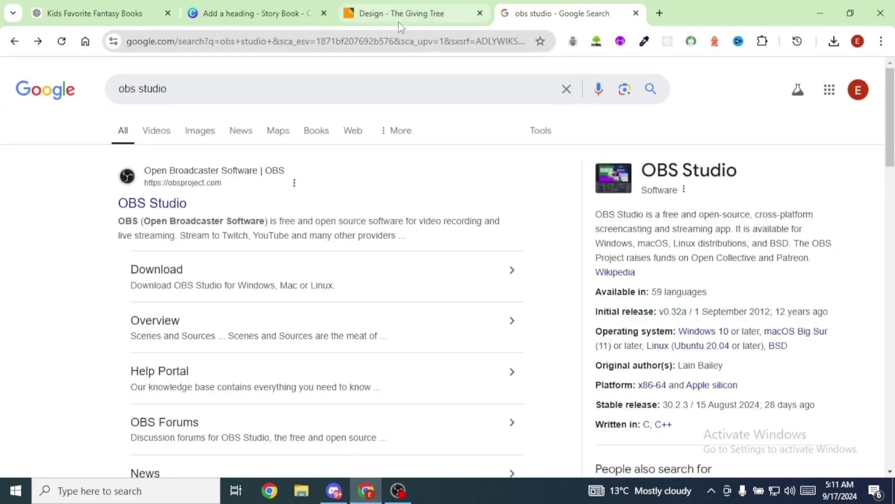
# - Page the Giving Tree flipbook from the cover through each spread to Chapter 3, then show OBS
pyautogui.click(404, 17)
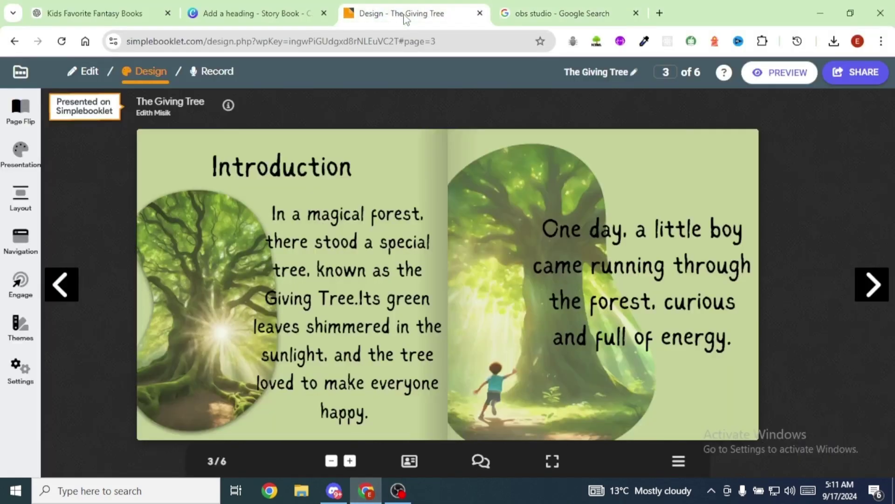
pyautogui.click(58, 284)
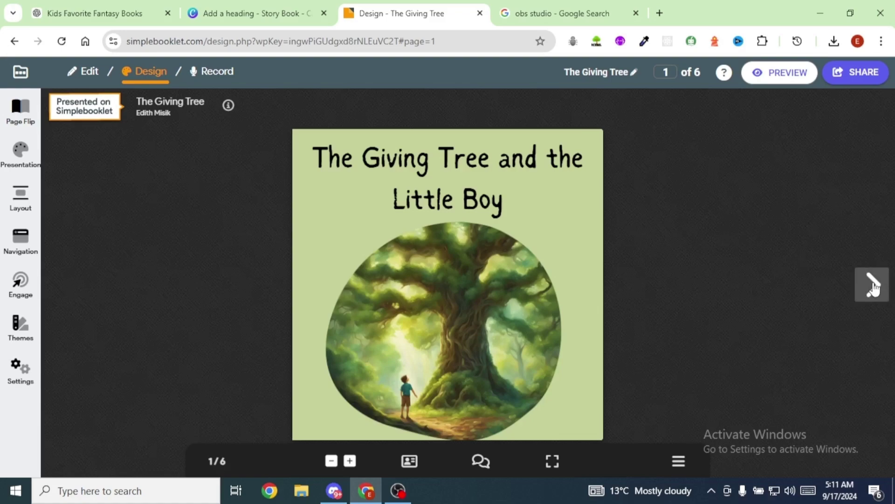
pyautogui.click(872, 284)
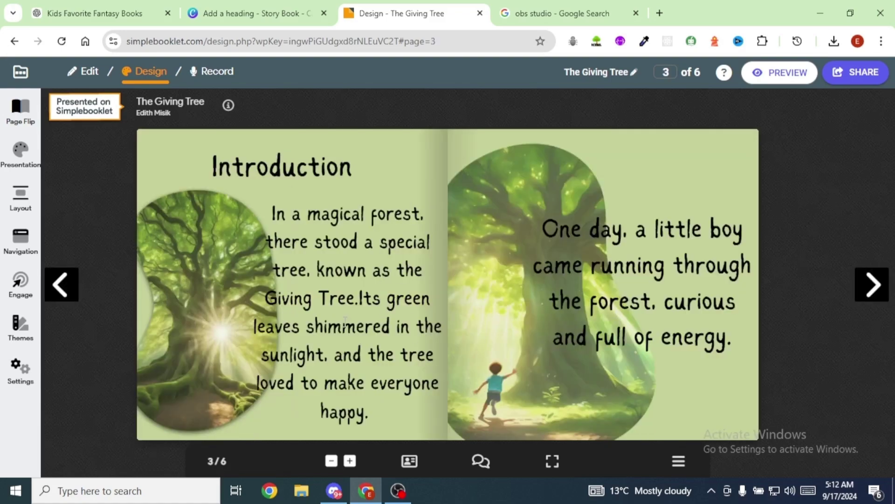
pyautogui.click(871, 293)
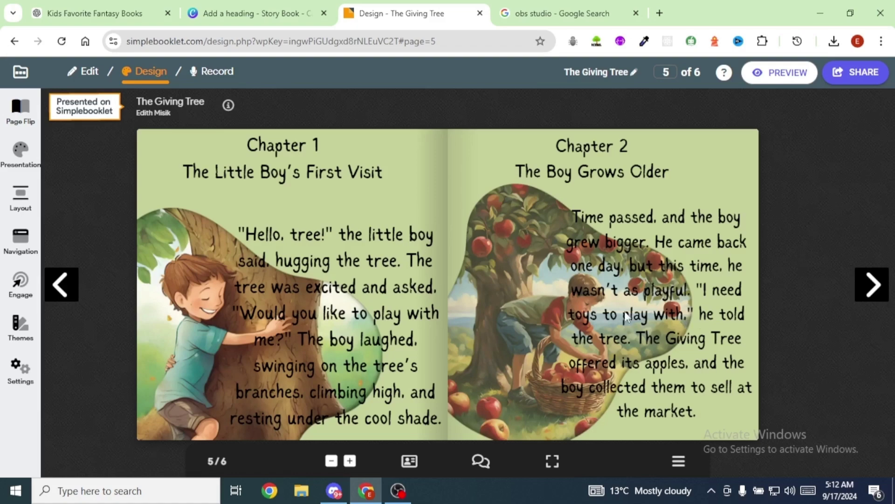
pyautogui.click(871, 286)
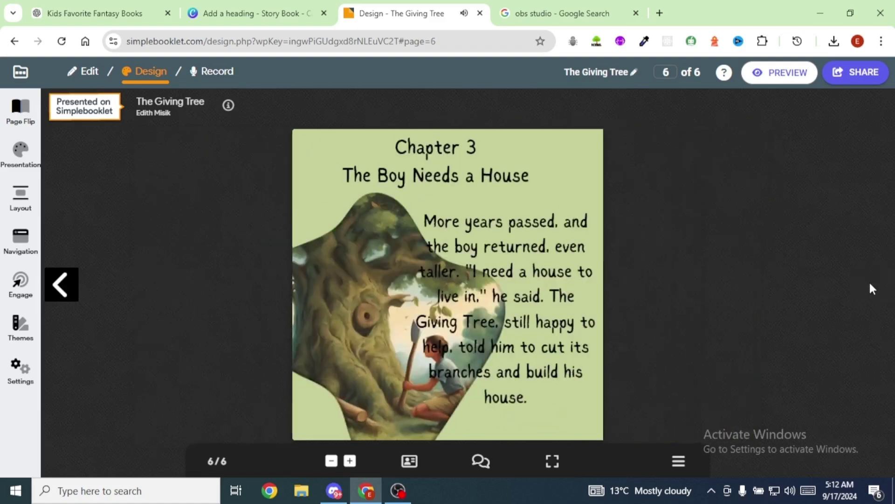
pyautogui.click(397, 490)
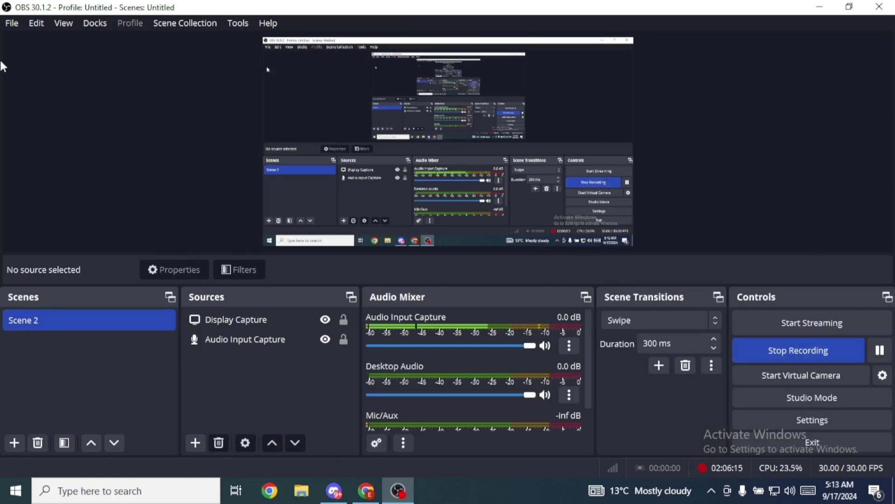
# - Open OBS's saved recordings folder from the File menu, then Alt+Tab back to the flipbook
pyautogui.click(8, 24)
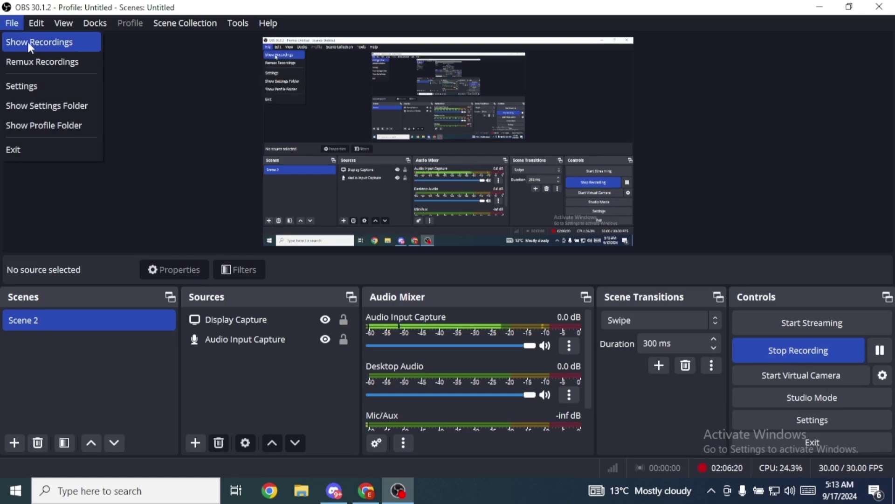
pyautogui.click(49, 42)
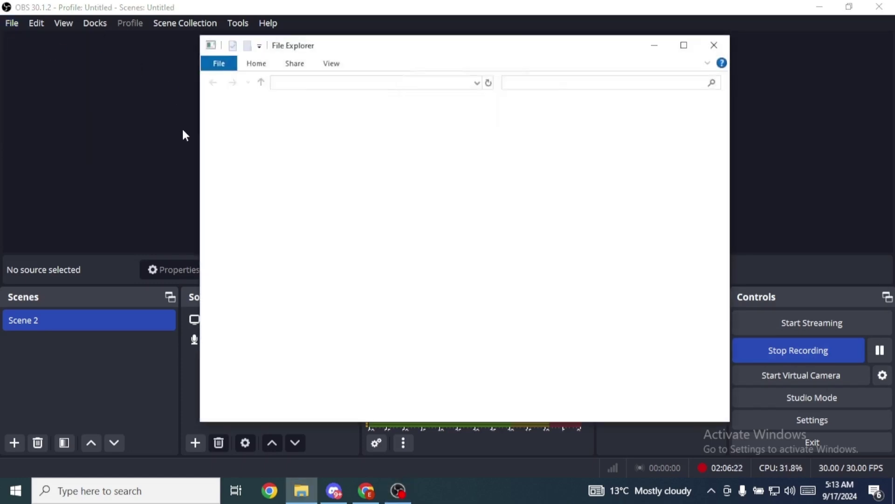
pyautogui.click(182, 127)
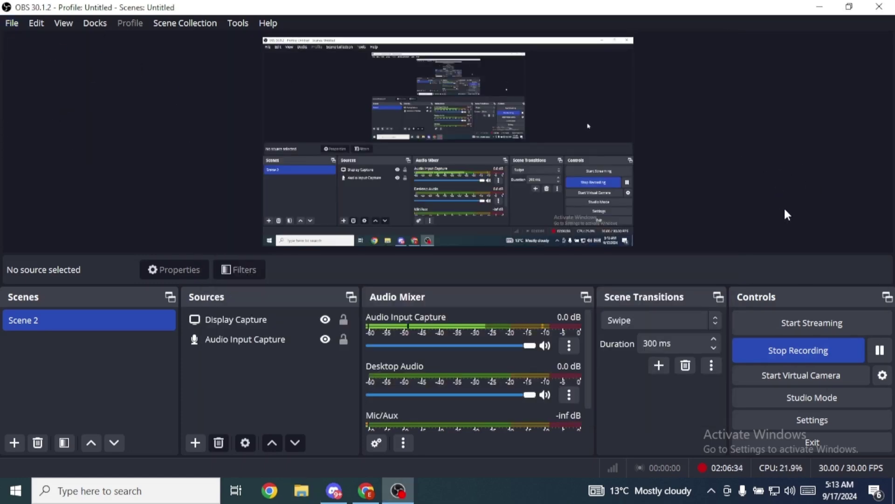
pyautogui.hotkey('alt', 'Tab')
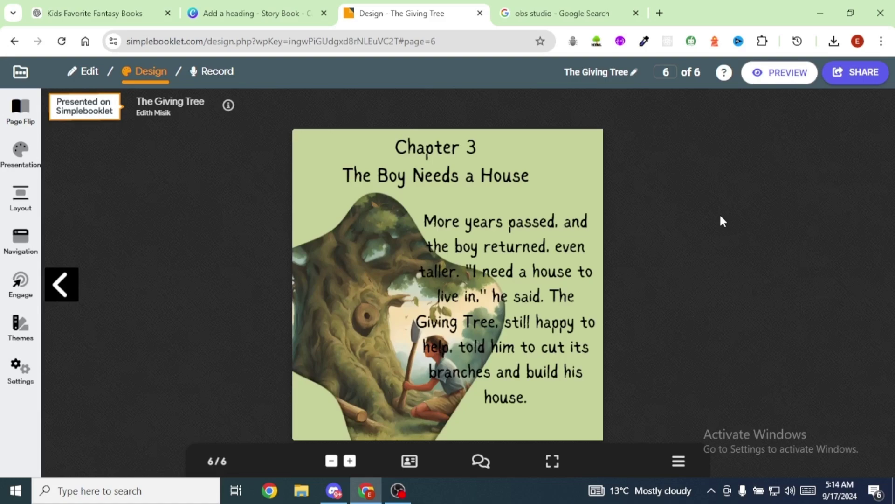
# - Bring the story's Introduction paragraph from the ChatGPT chat into ElevenLabs Text to Speech
pyautogui.click(557, 16)
pyautogui.click(260, 43)
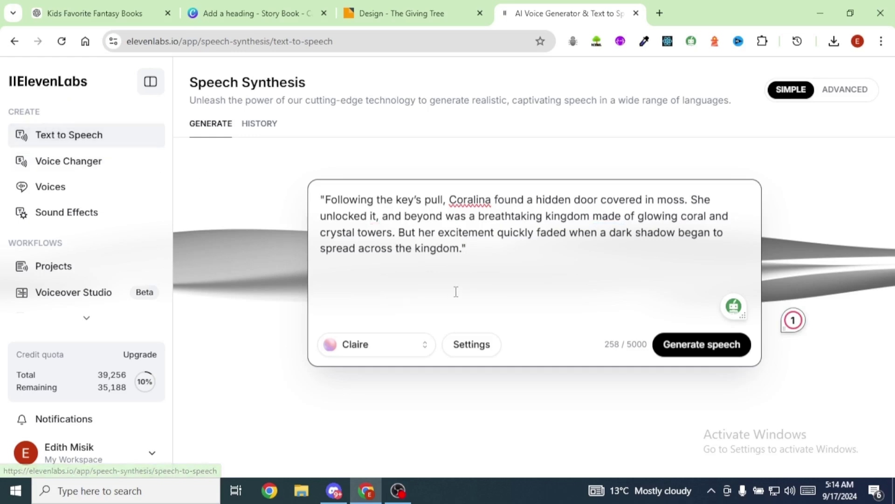
pyautogui.click(94, 13)
pyautogui.scroll(9, 498, 228)
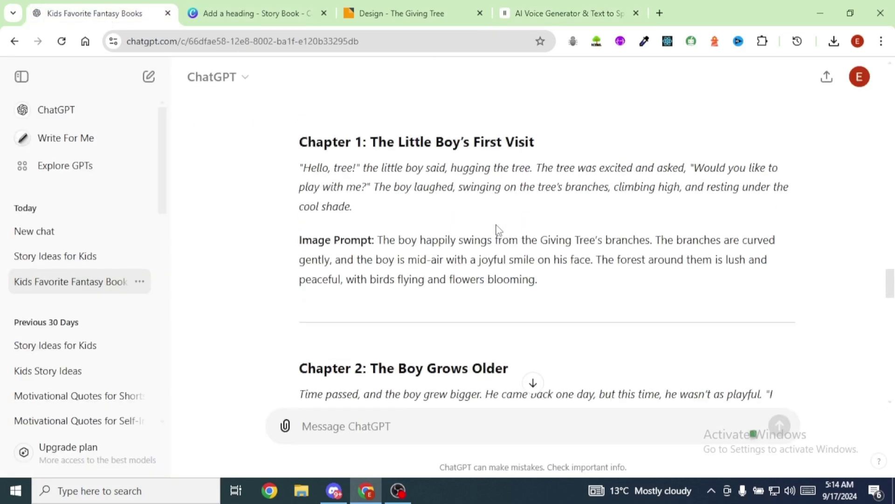
pyautogui.scroll(7, 498, 228)
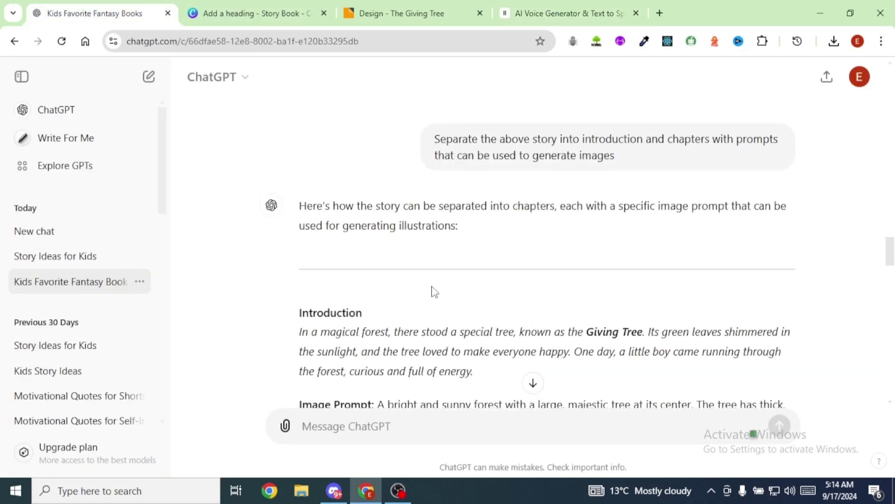
pyautogui.scroll(-2, 431, 291)
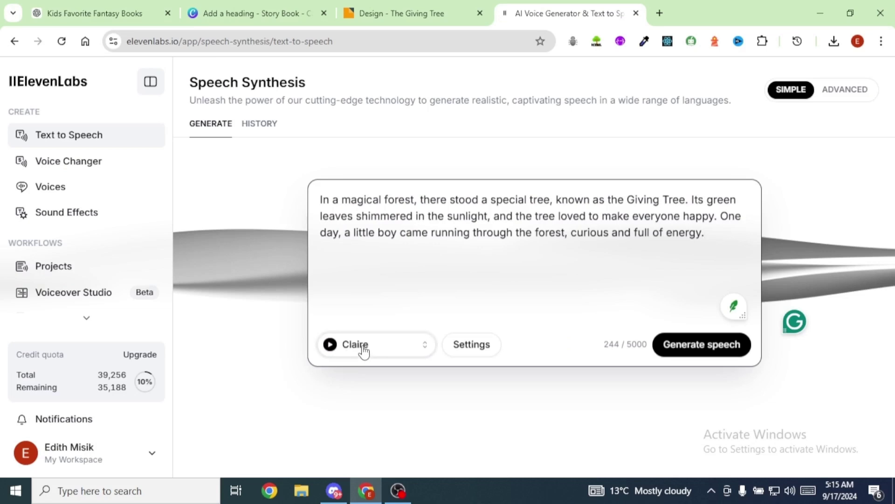
# - Narrate the Introduction in the Kade Murdock voice and download the mp3
pyautogui.click(364, 352)
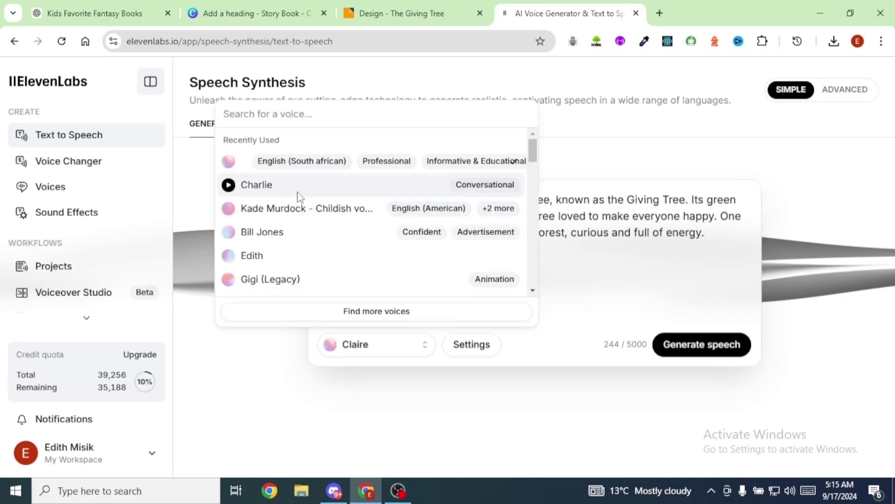
pyautogui.click(273, 211)
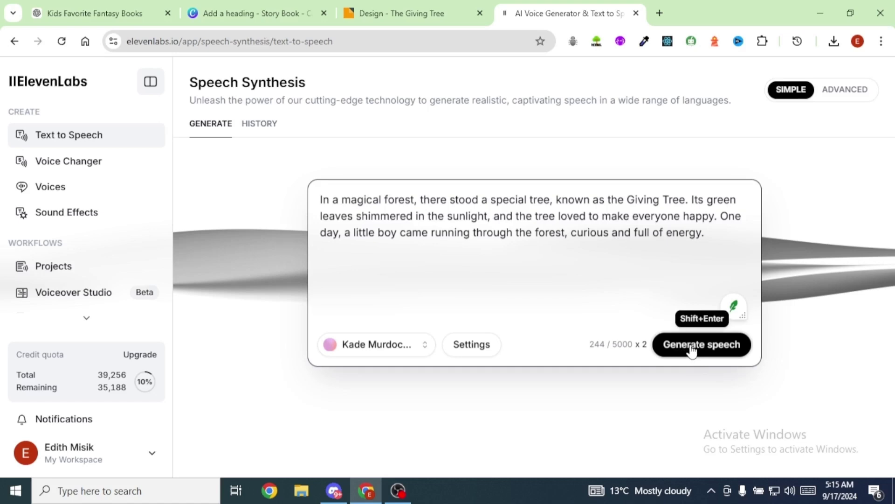
pyautogui.click(689, 349)
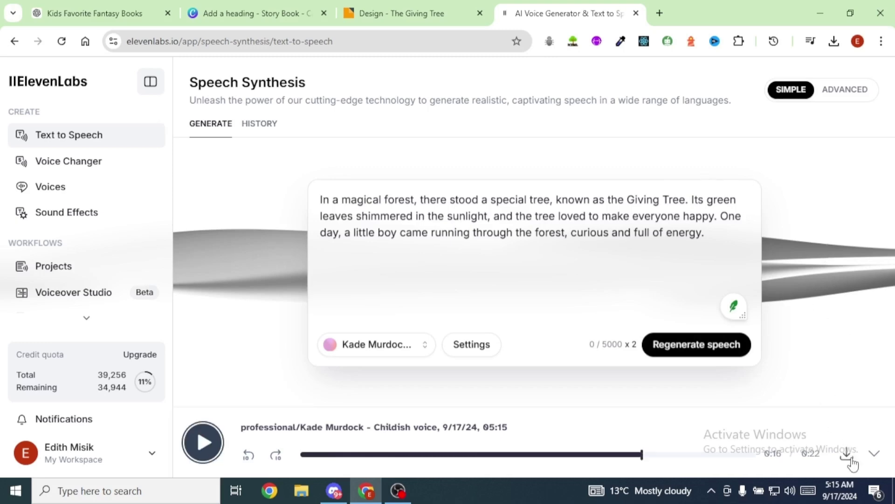
pyautogui.click(848, 458)
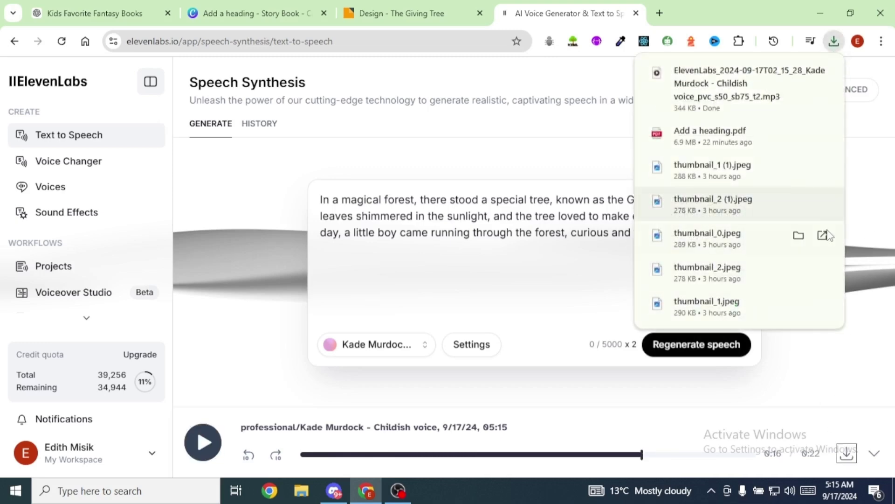
pyautogui.click(834, 375)
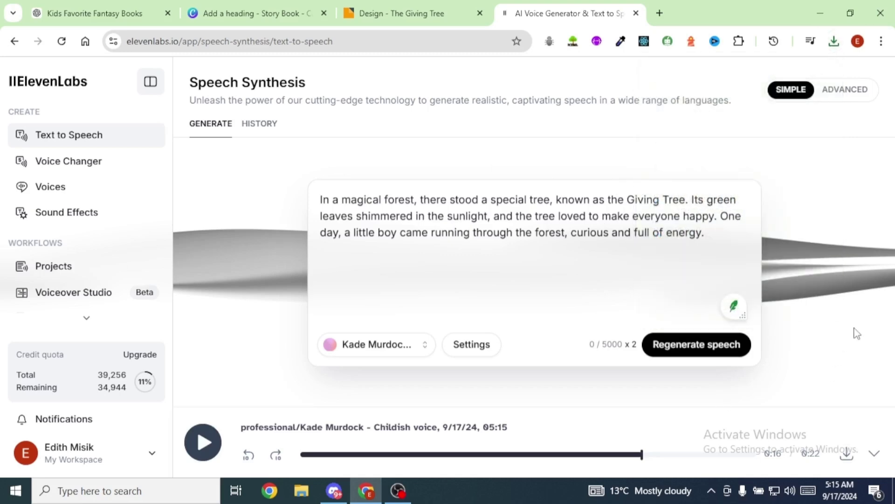
pyautogui.click(94, 14)
# - Replace the Introduction text with the Chapter 1 paragraph, generate its narration and download the MP3
pyautogui.scroll(-4, 455, 268)
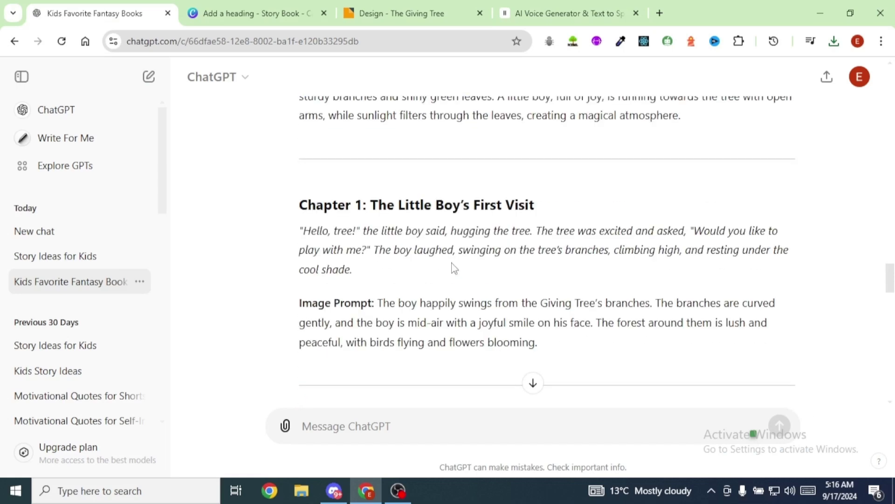
pyautogui.tripleClick(454, 268)
pyautogui.hotkey('ctrl', 'c')
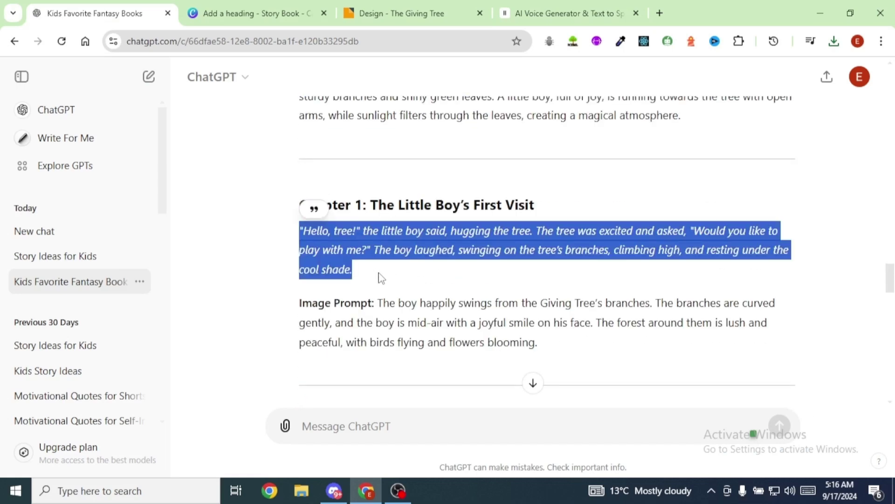
pyautogui.click(593, 15)
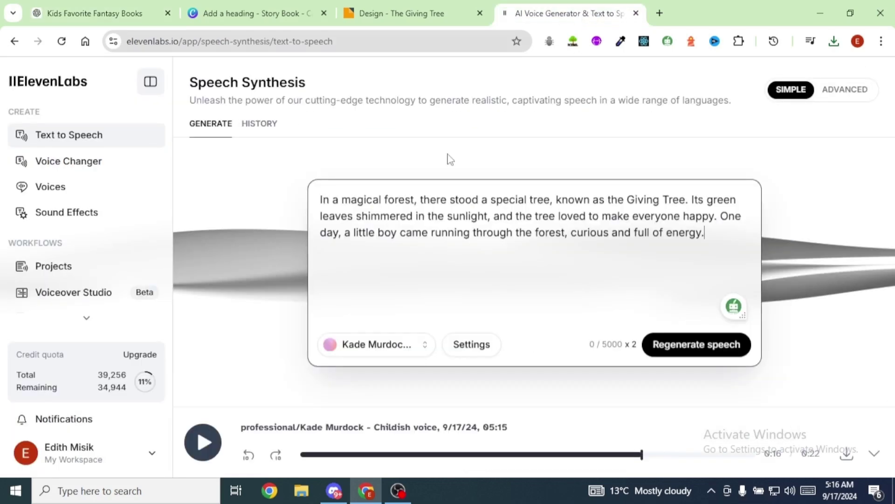
pyautogui.moveTo(442, 297); pyautogui.dragTo(315, 201)
pyautogui.hotkey('ctrl', 'v')
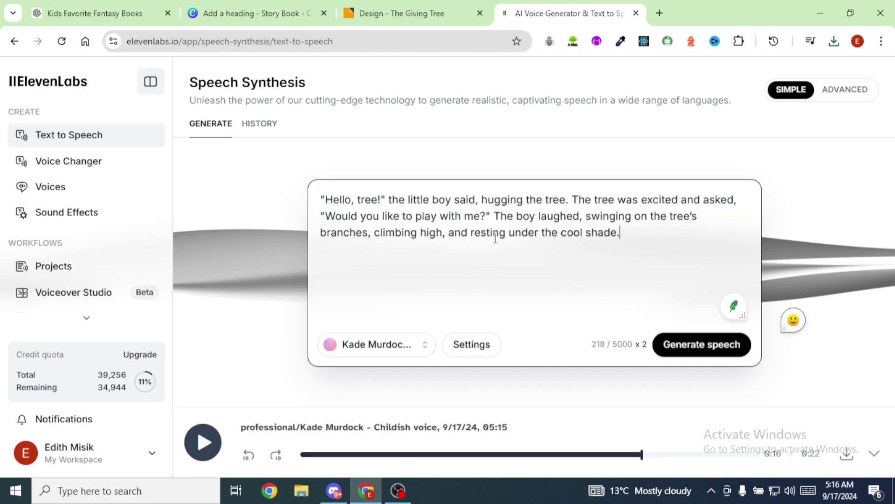
pyautogui.click(702, 345)
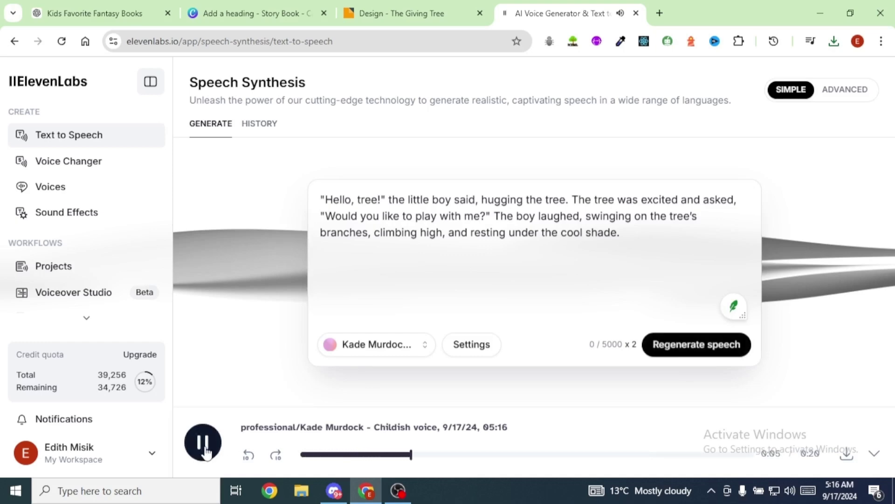
pyautogui.click(203, 442)
pyautogui.click(834, 41)
# - Swap in the Chapter 2 paragraph from ChatGPT, generate speech and download the Chapter 2 MP3
pyautogui.hotkey('ctrl', 'Tab')
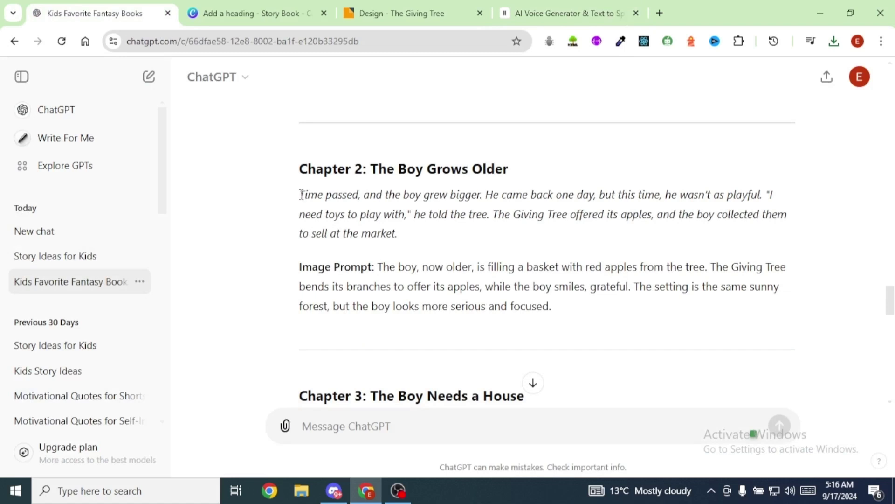
pyautogui.moveTo(301, 195); pyautogui.dragTo(406, 239)
pyautogui.hotkey('ctrl', 'c')
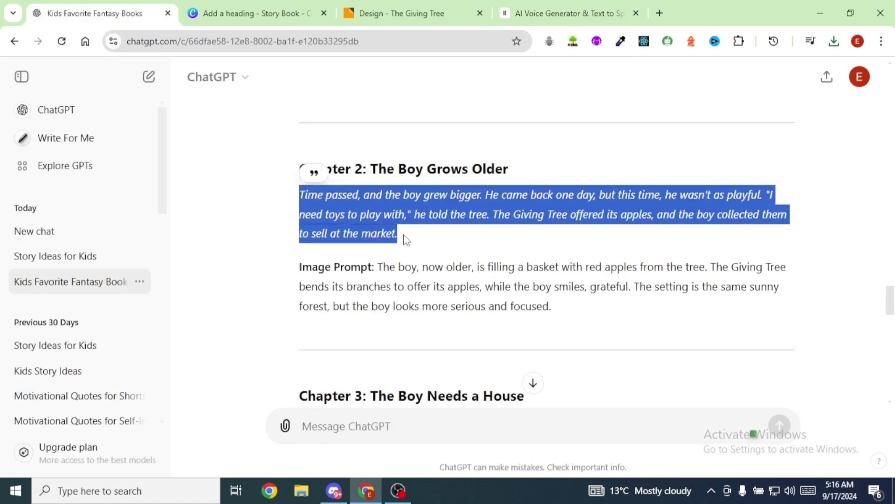
pyautogui.hotkey('ctrl', 'shift', 'Tab')
pyautogui.moveTo(629, 238); pyautogui.dragTo(301, 196)
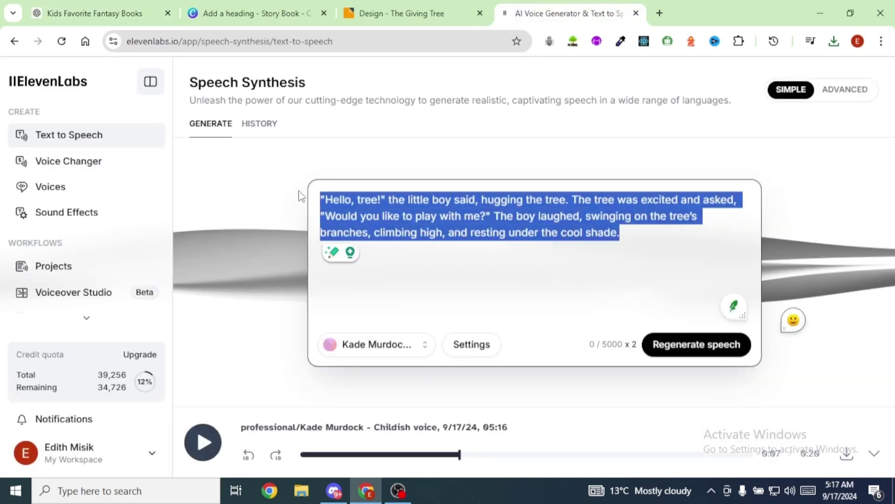
pyautogui.hotkey('ctrl', 'v')
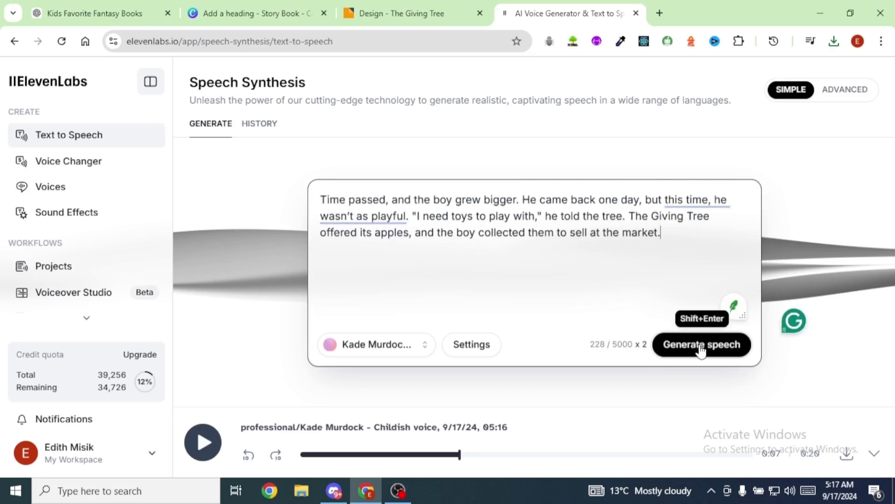
pyautogui.click(701, 348)
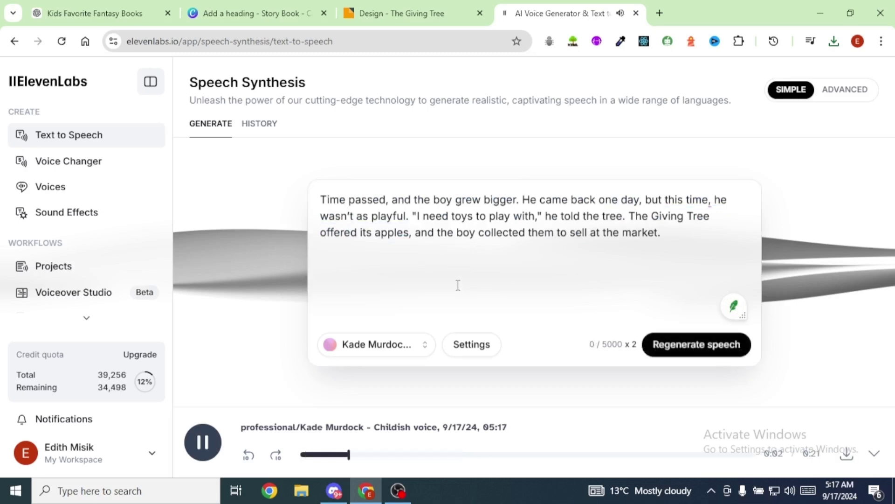
pyautogui.click(846, 454)
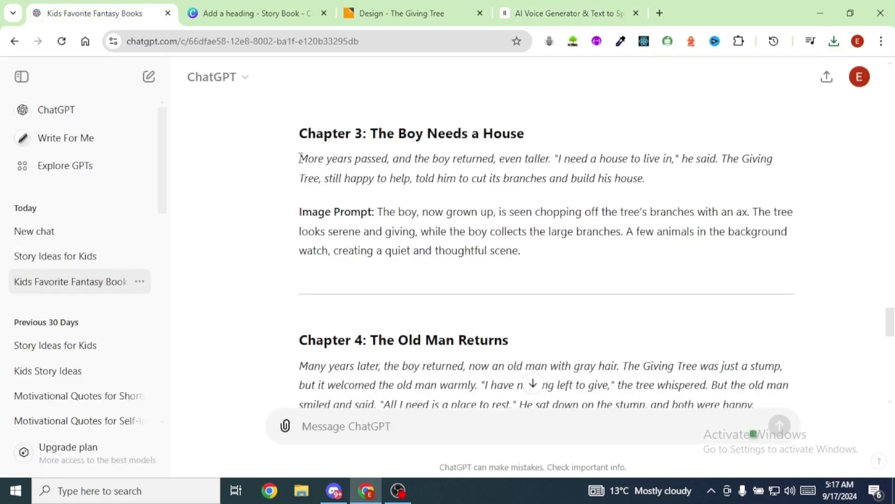
# - Swap in the Chapter 3 paragraph, generate its narration and download the Chapter 3 MP3
pyautogui.moveTo(300, 159); pyautogui.dragTo(645, 179)
pyautogui.hotkey('ctrl', 'c')
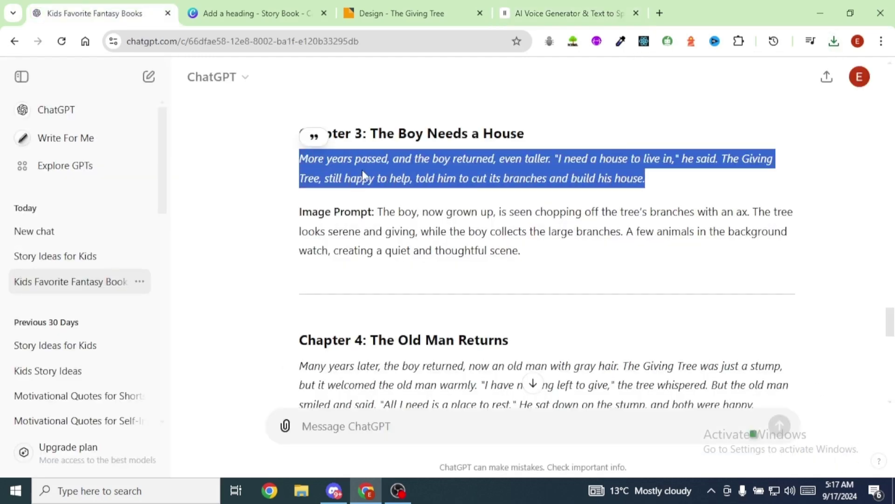
pyautogui.click(569, 13)
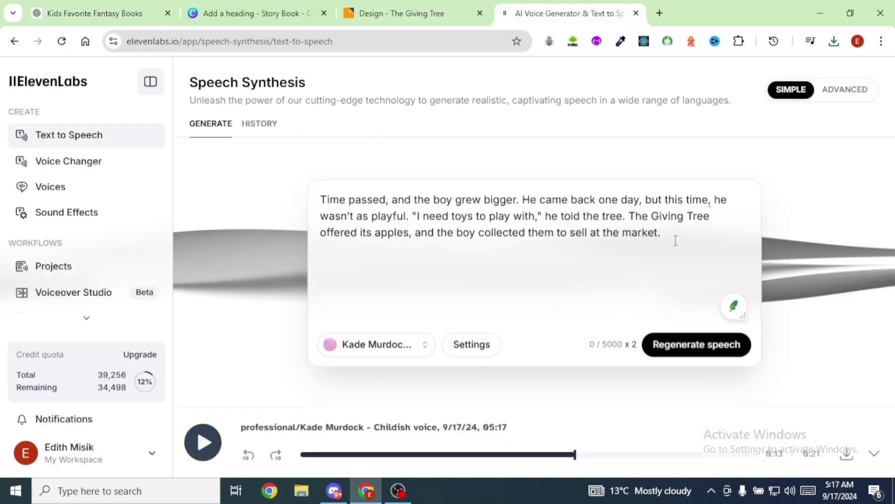
pyautogui.moveTo(662, 233); pyautogui.dragTo(301, 210)
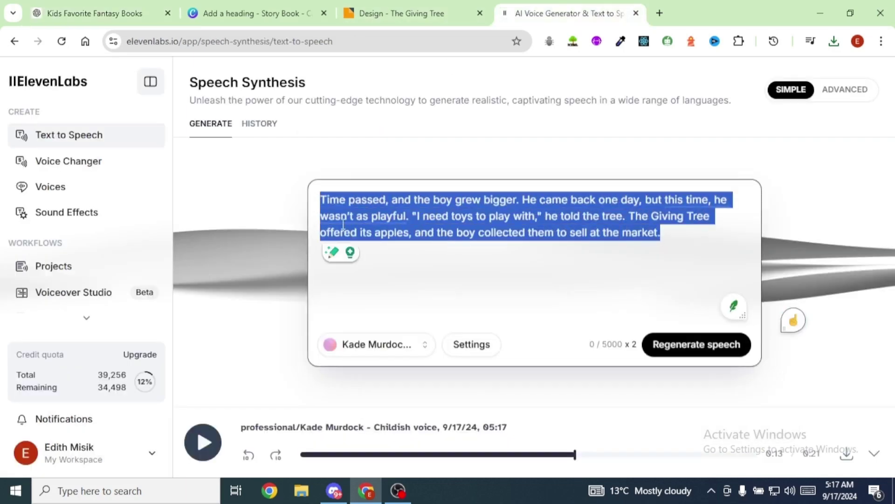
pyautogui.hotkey('ctrl', 'v')
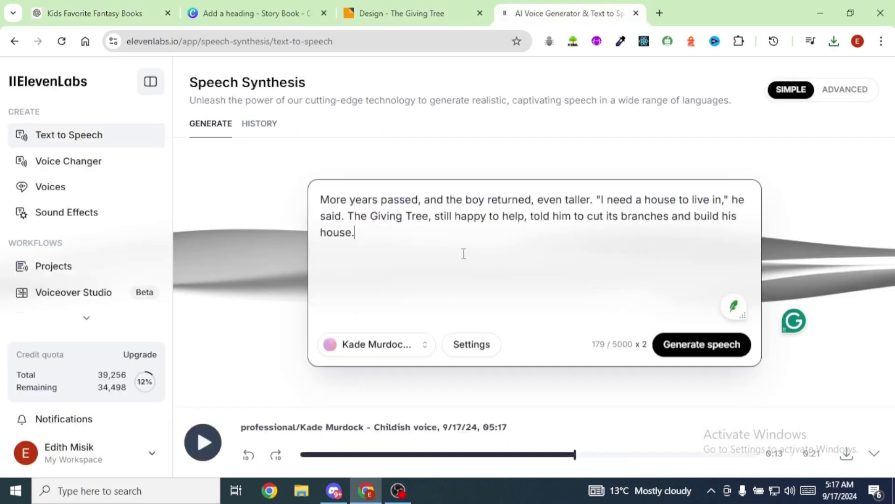
pyautogui.click(702, 344)
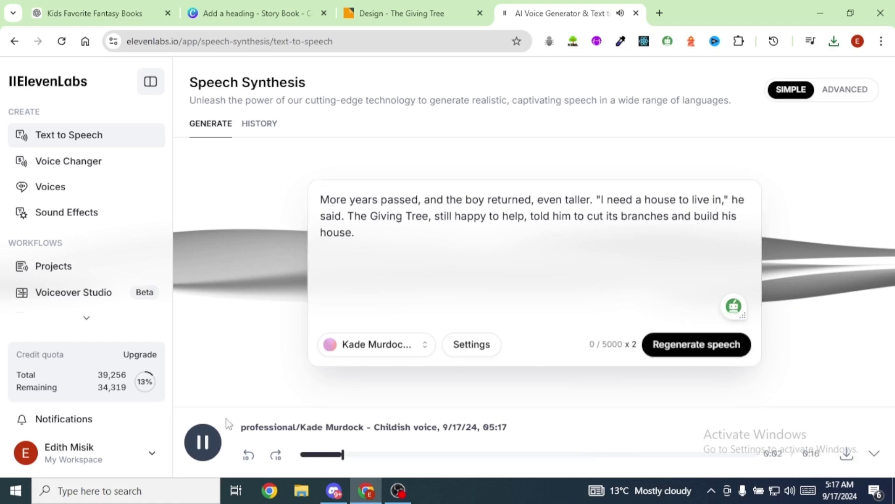
pyautogui.click(846, 453)
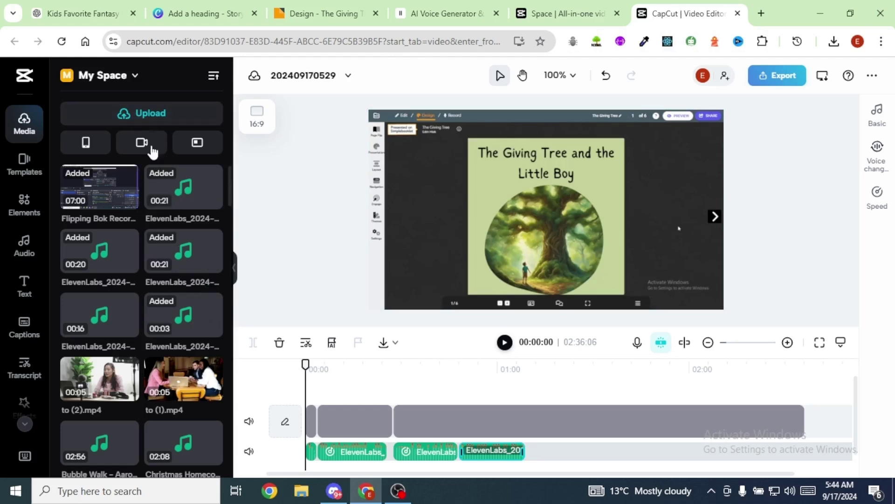
# - Dismiss the upload file chooser and review the timeline's recording and narration clips
pyautogui.moveTo(135, 113)
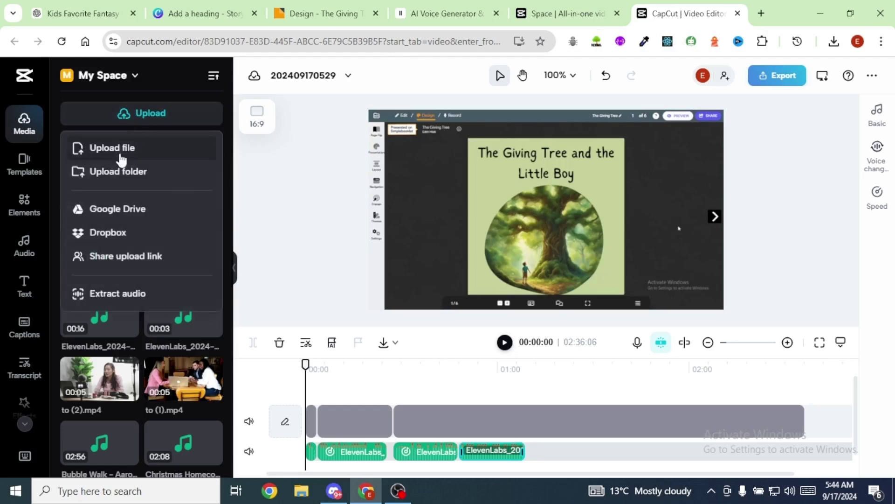
pyautogui.click(121, 152)
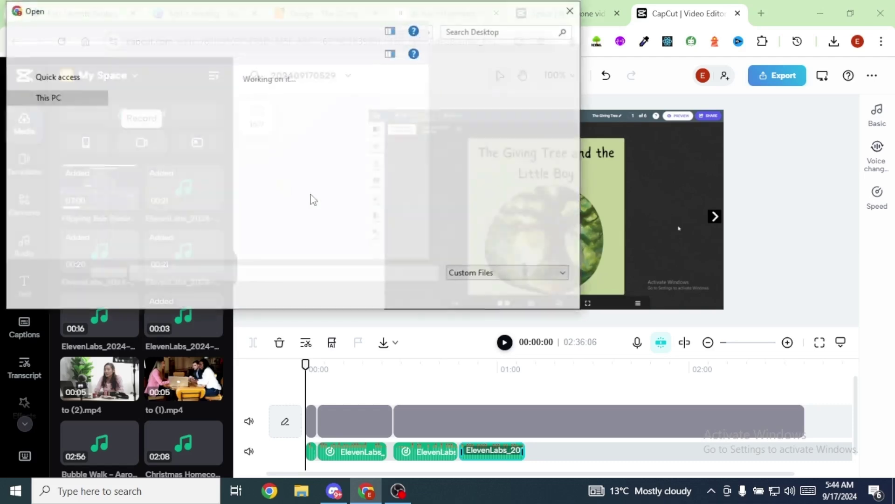
pyautogui.click(570, 10)
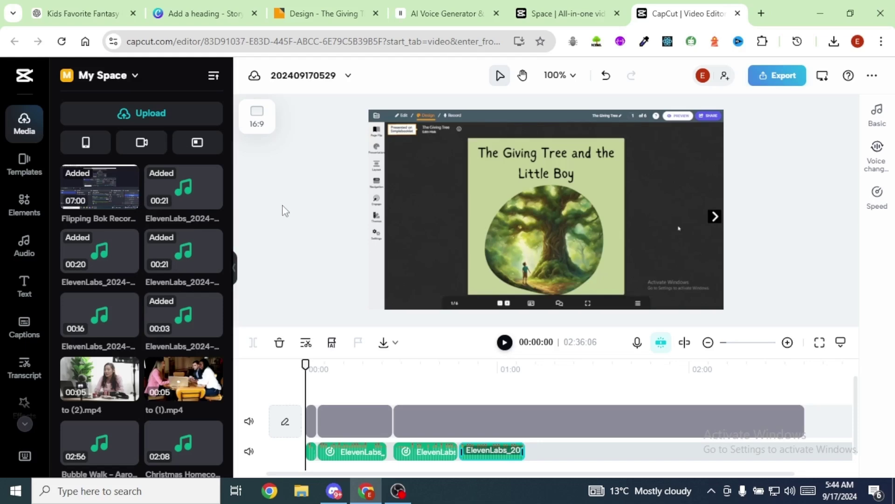
pyautogui.scroll(-1, 286, 211)
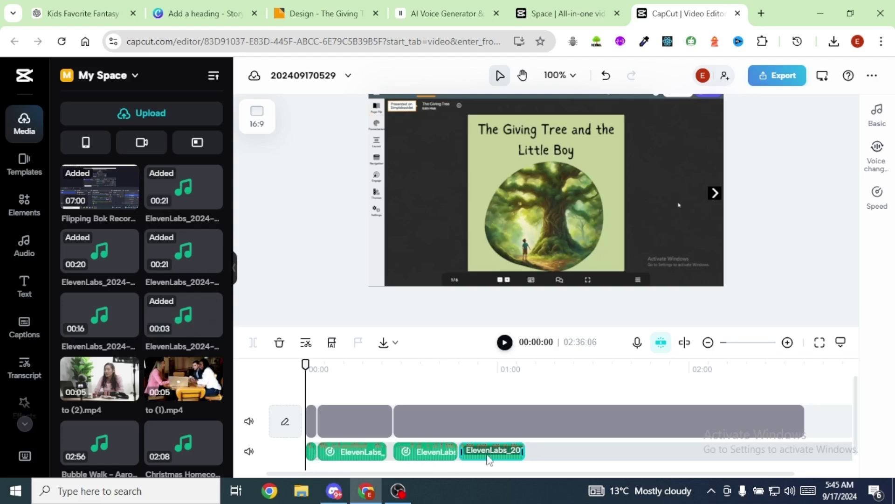
# - Play to the next page turn and reorder the second and third narration clips around the playhead
pyautogui.click(440, 427)
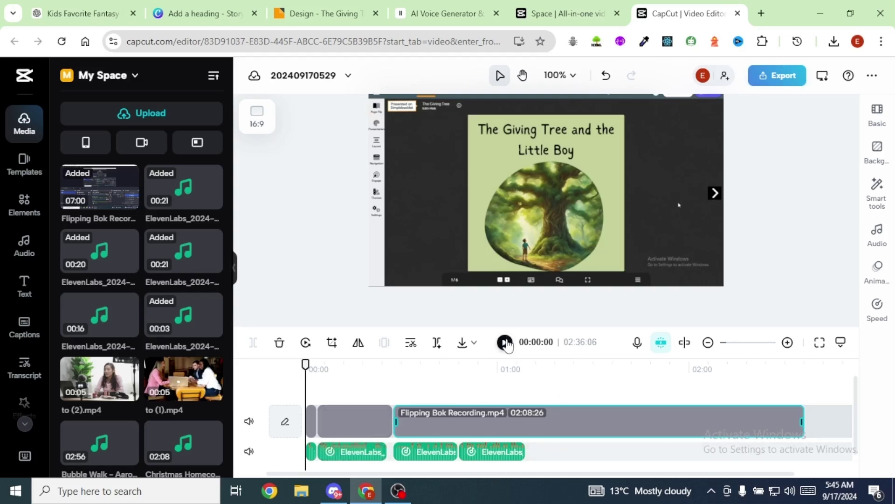
pyautogui.click(505, 343)
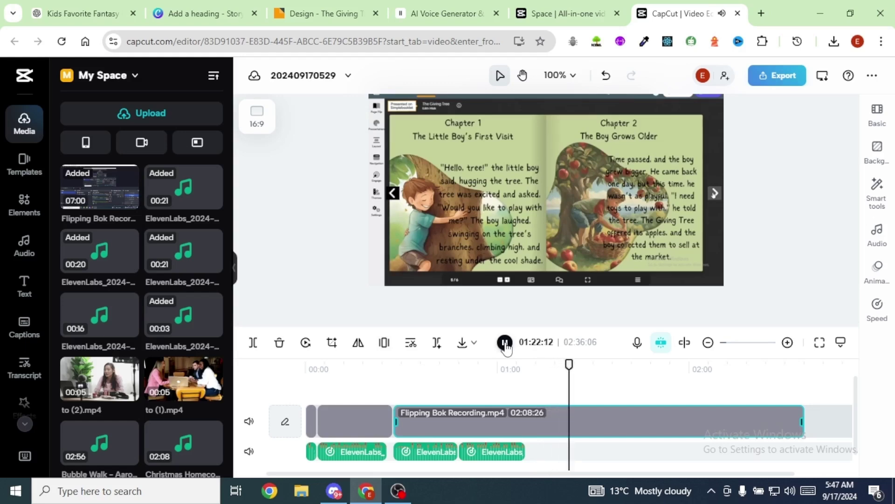
pyautogui.click(587, 434)
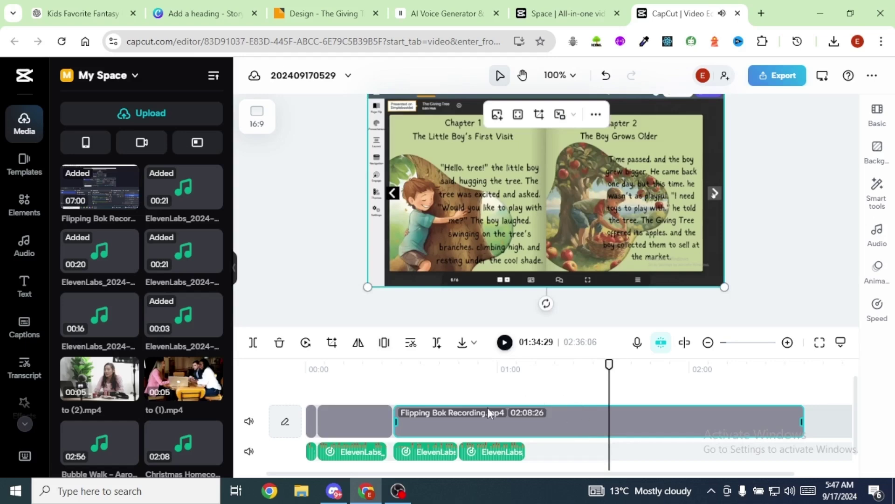
pyautogui.moveTo(496, 461); pyautogui.dragTo(582, 456)
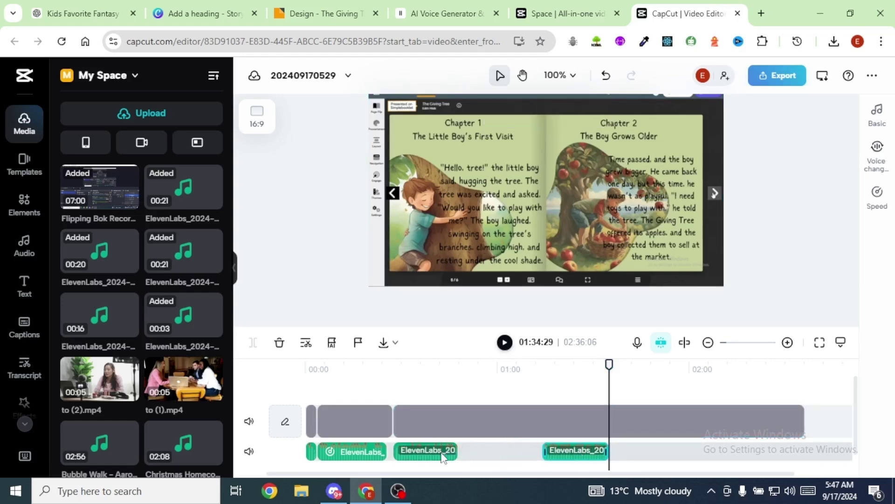
pyautogui.moveTo(431, 455); pyautogui.dragTo(516, 452)
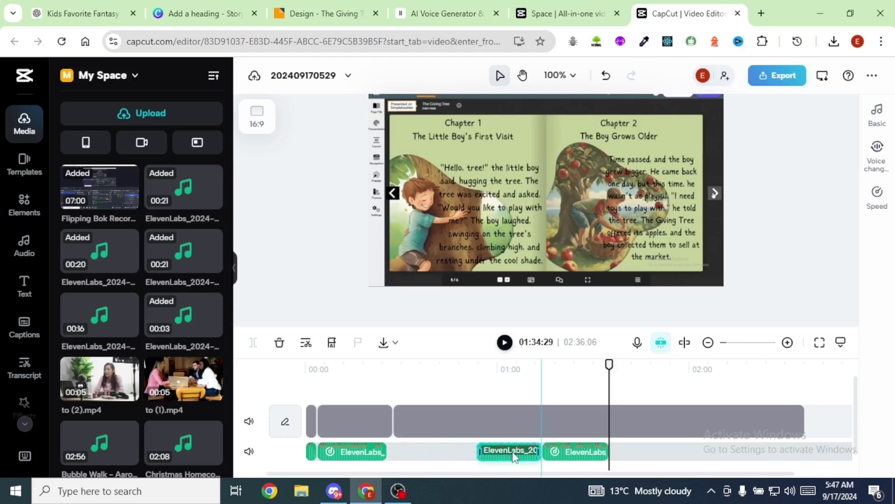
pyautogui.moveTo(610, 364); pyautogui.dragTo(476, 366)
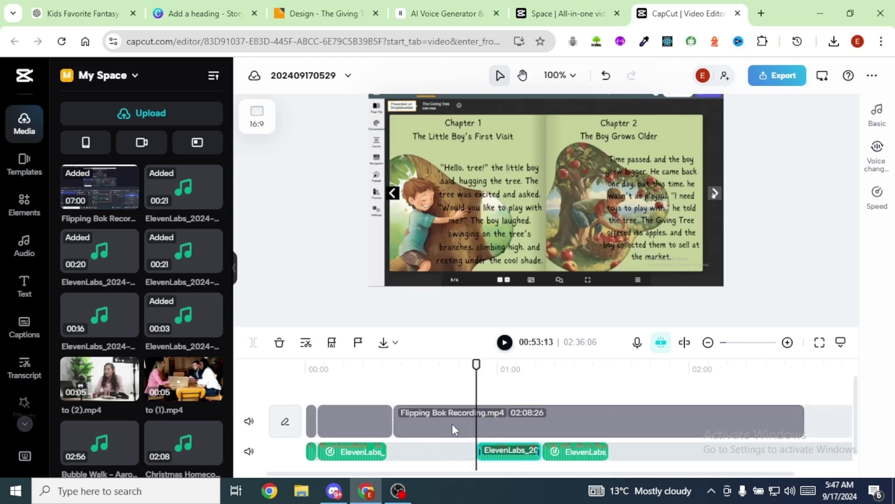
# - Split the recording at the playhead, delete the cut piece, and realign the narration clips
pyautogui.click(452, 424)
pyautogui.hotkey('ctrl', 'b')
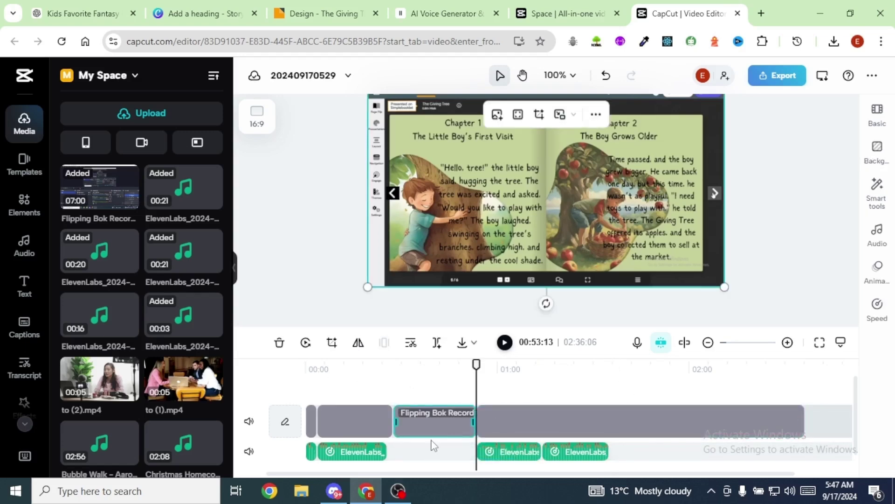
pyautogui.click(279, 342)
pyautogui.moveTo(519, 452); pyautogui.dragTo(436, 459)
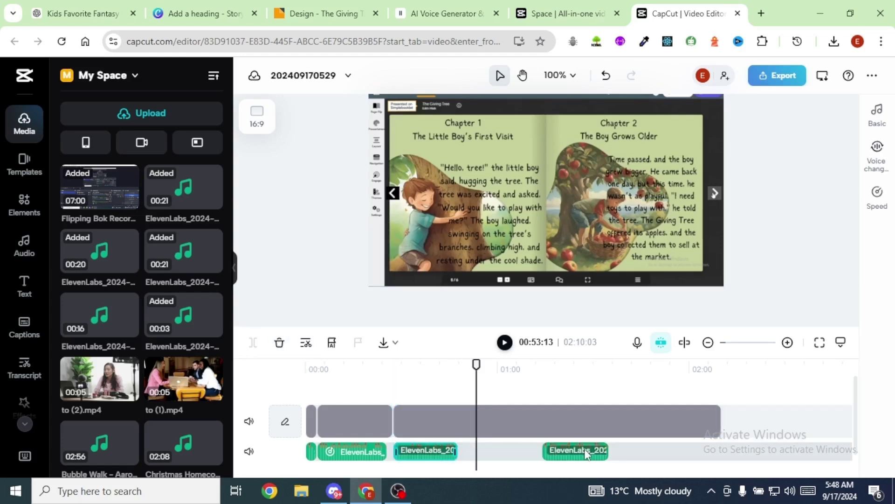
pyautogui.moveTo(584, 449); pyautogui.dragTo(500, 450)
# - Split the recording at the Chapter 3 page and add the fourth narration there
pyautogui.click(476, 434)
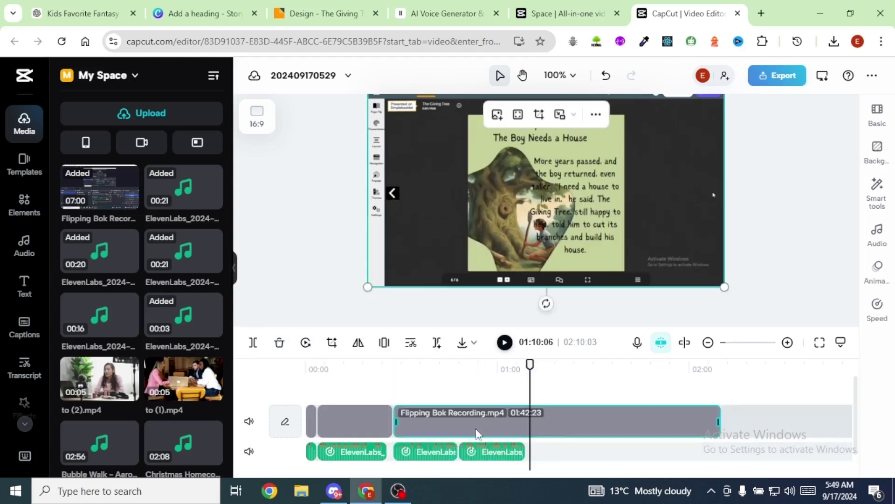
pyautogui.click(254, 342)
pyautogui.moveTo(73, 316); pyautogui.dragTo(532, 456)
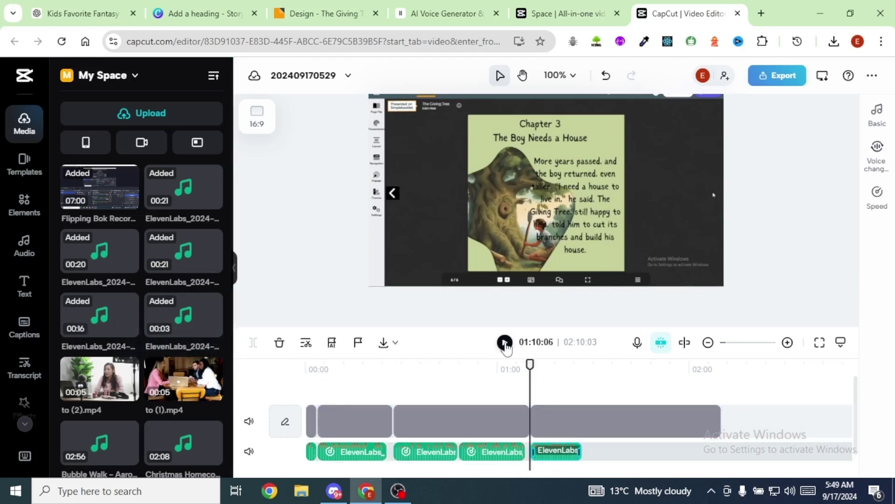
# - Split the recording at 01:26:17 and delete the leftover tail
pyautogui.click(504, 343)
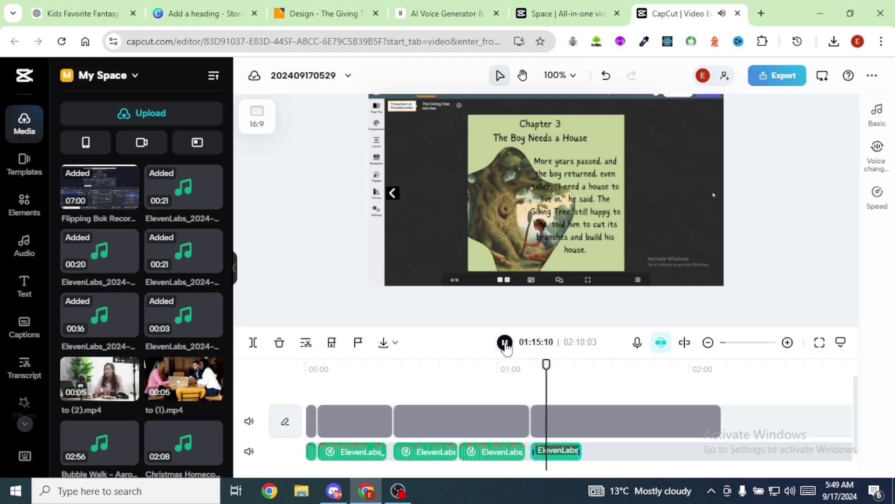
pyautogui.click(522, 214)
pyautogui.moveTo(606, 365); pyautogui.dragTo(582, 365)
pyautogui.click(595, 437)
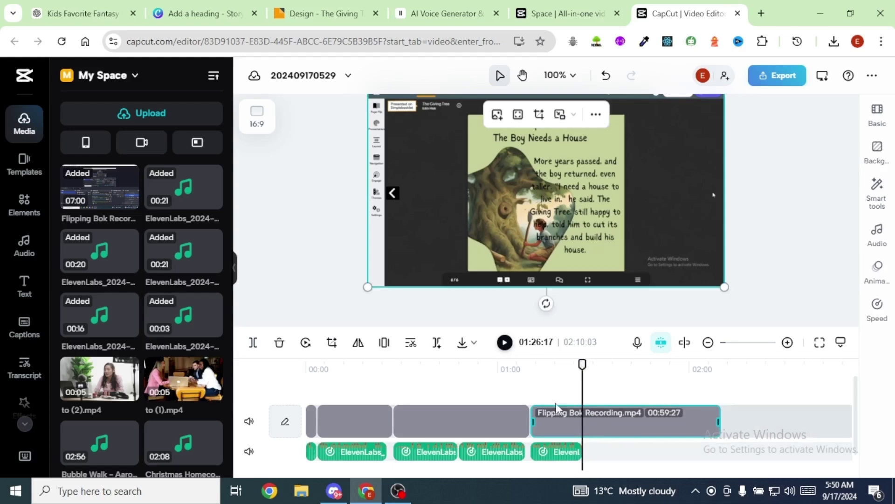
pyautogui.hotkey('ctrl', 'b')
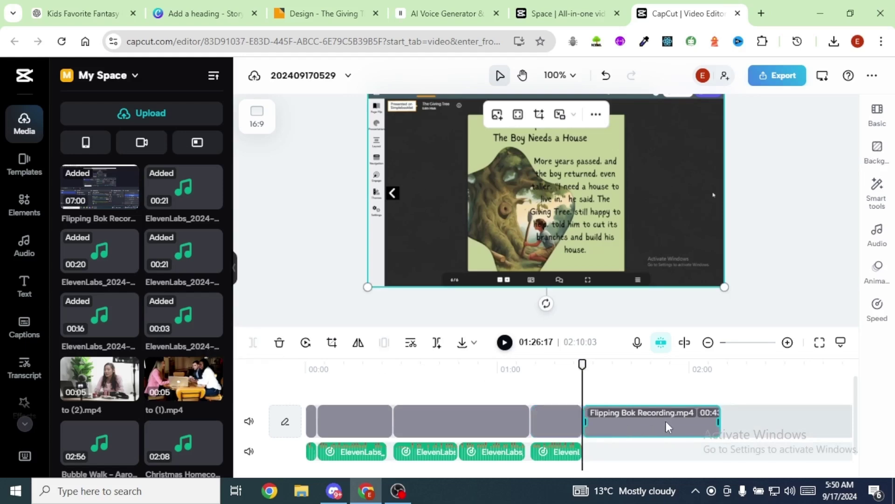
pyautogui.press('Delete')
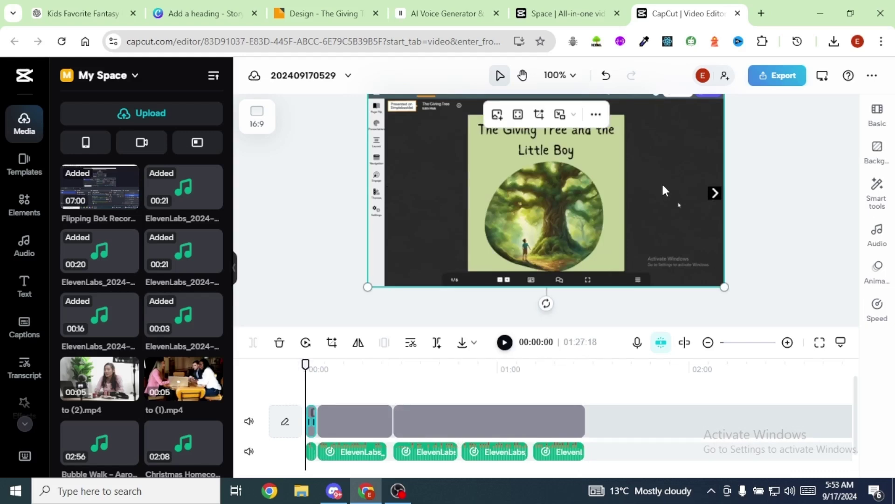
# - Scale up each flipbook recording piece in the preview so the pages fill the frame
pyautogui.moveTo(725, 287); pyautogui.dragTo(751, 302)
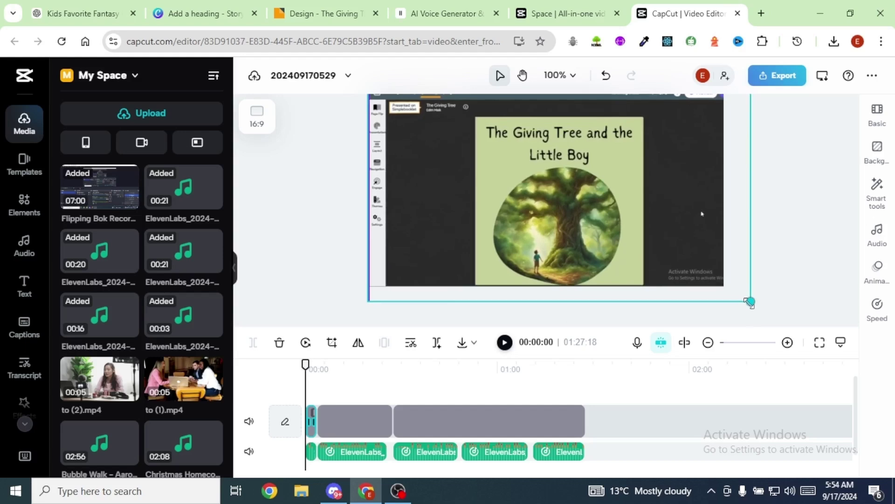
pyautogui.scroll(-2, 692, 218)
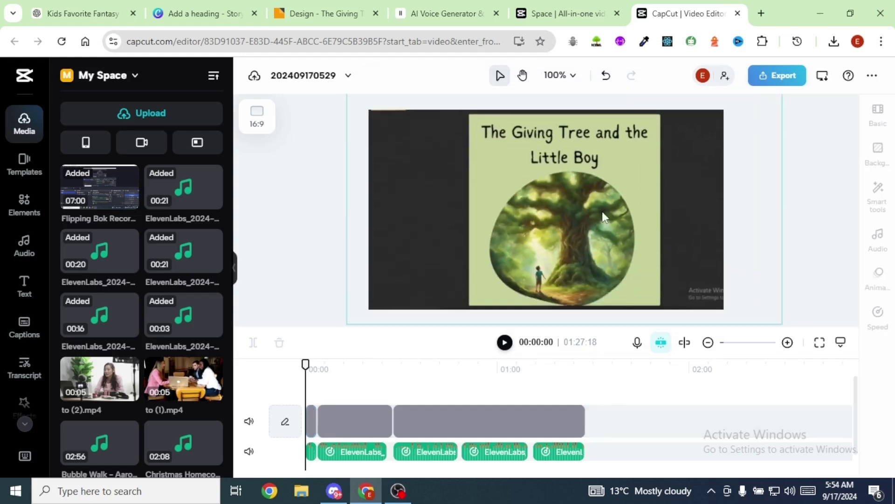
pyautogui.click(363, 432)
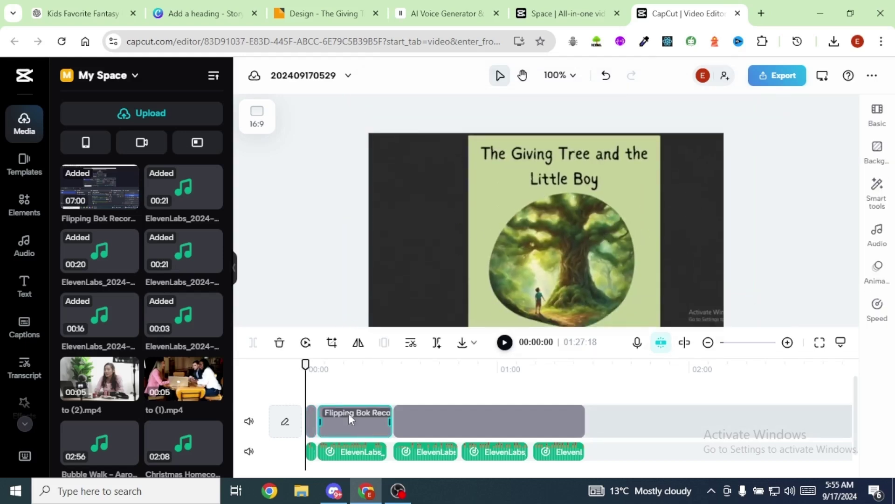
pyautogui.scroll(-1, 700, 215)
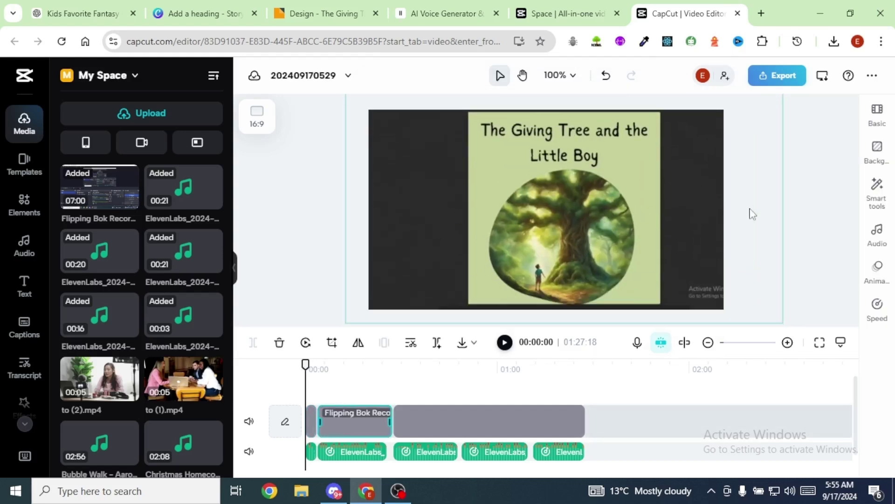
pyautogui.click(809, 229)
pyautogui.scroll(1, 671, 219)
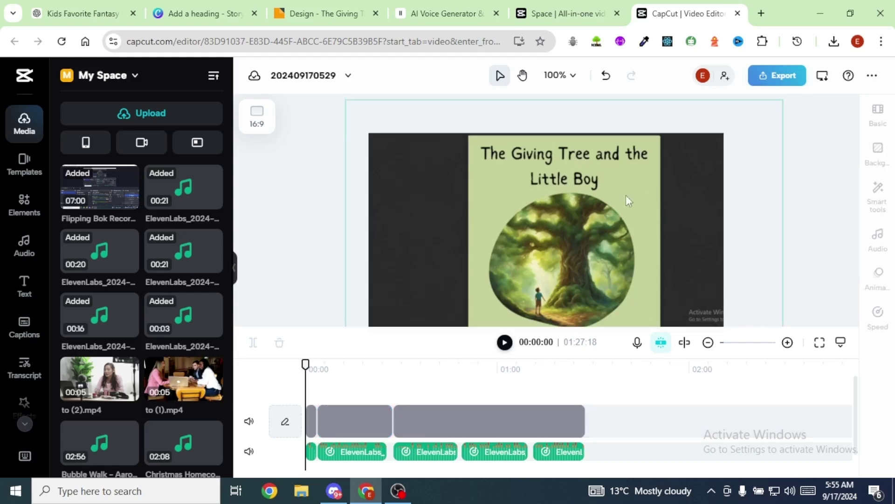
pyautogui.scroll(-2, 697, 205)
pyautogui.scroll(1, 696, 208)
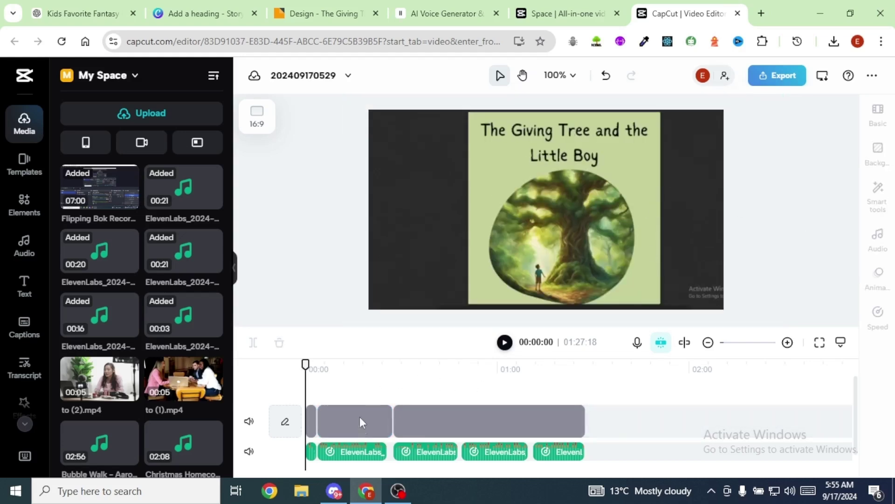
pyautogui.click(329, 414)
pyautogui.moveTo(724, 309); pyautogui.dragTo(742, 340)
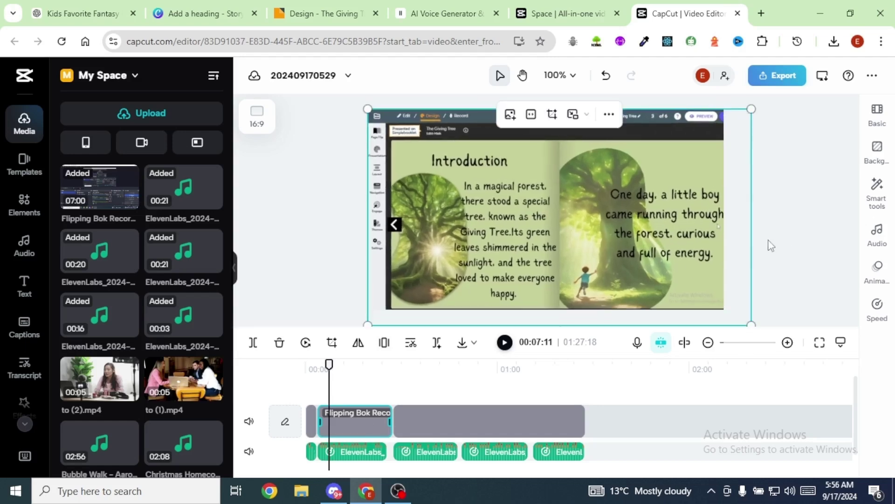
pyautogui.press('Down')
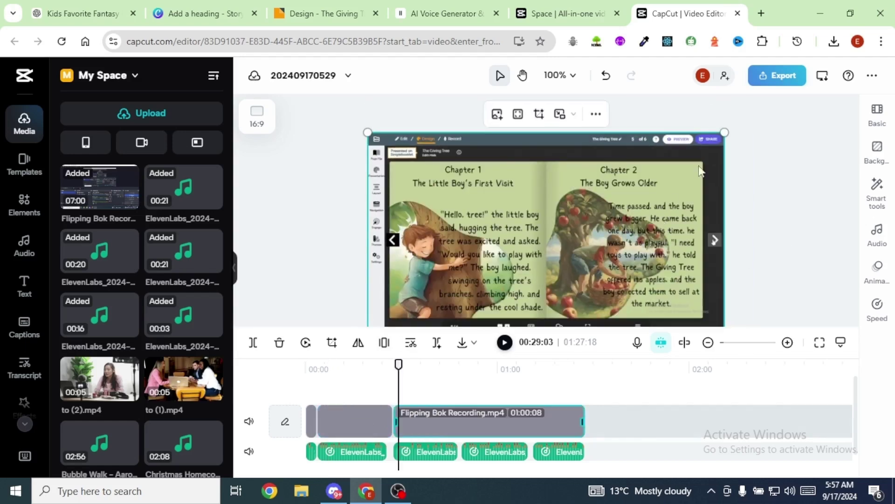
pyautogui.scroll(-1, 767, 238)
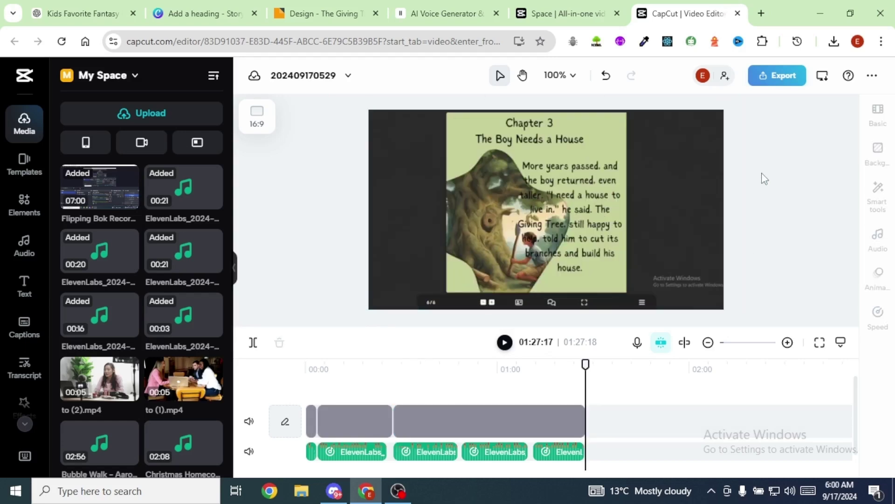
# - Export the storybook video as a 1080p, High quality, 30fps MP4
pyautogui.click(782, 79)
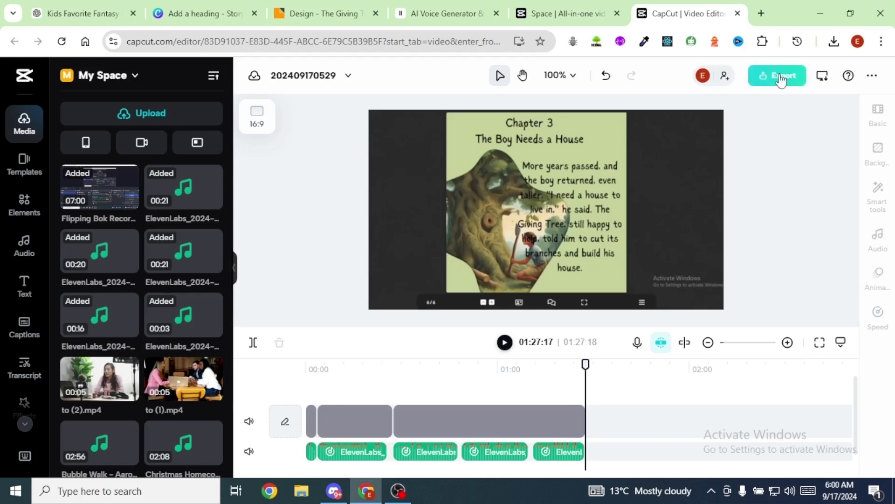
pyautogui.click(701, 415)
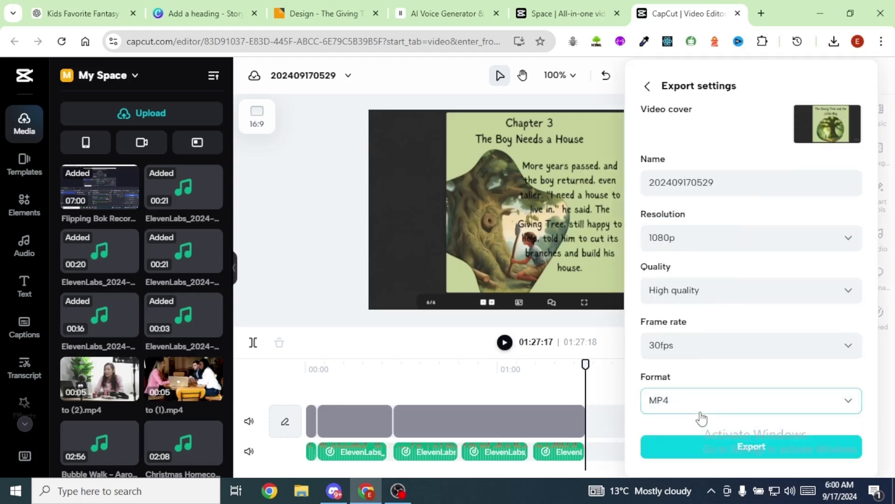
pyautogui.click(760, 452)
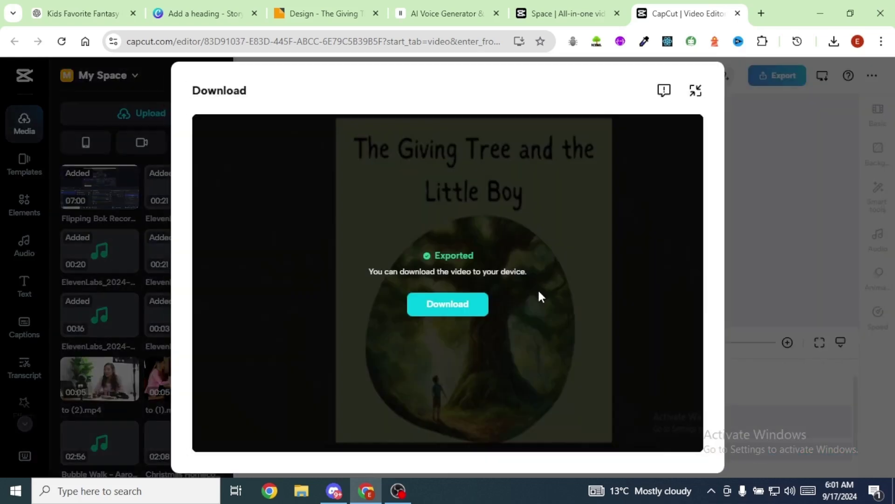